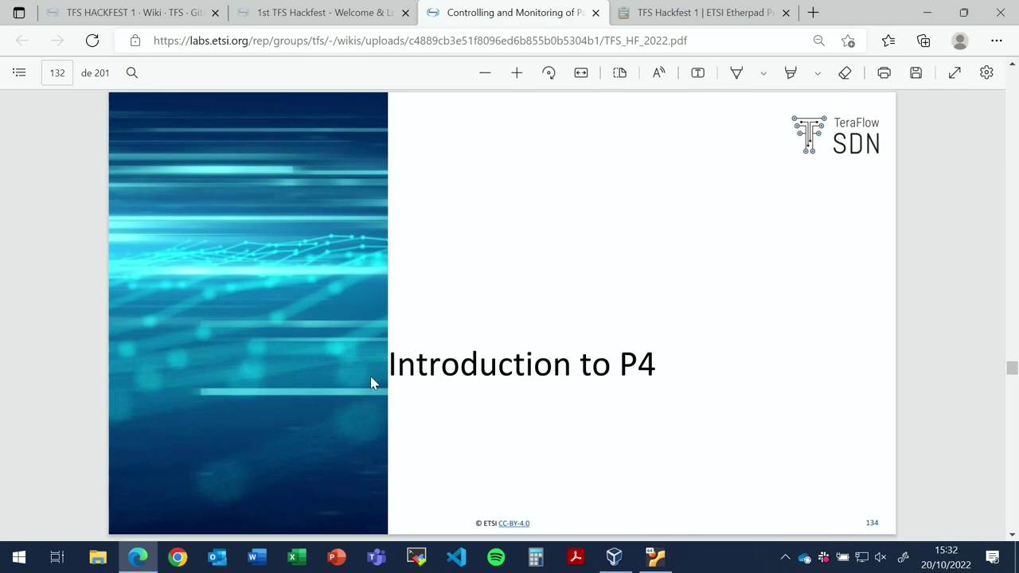
- Bring up the VM, try deleting the OLS device with Yes, and reload the Device page
left_click(658, 555)
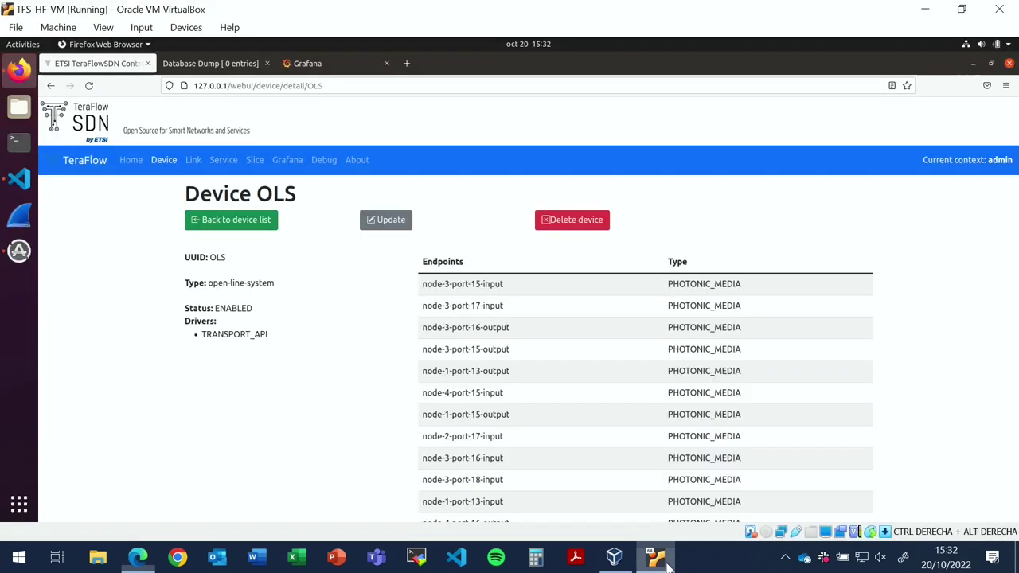
left_click(602, 223)
left_click(633, 194)
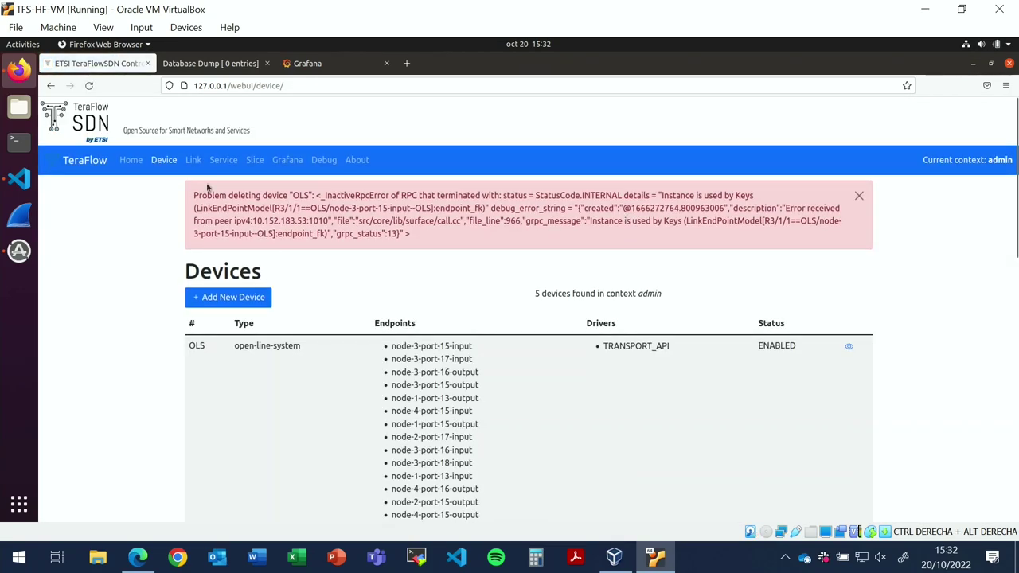
left_click(167, 163)
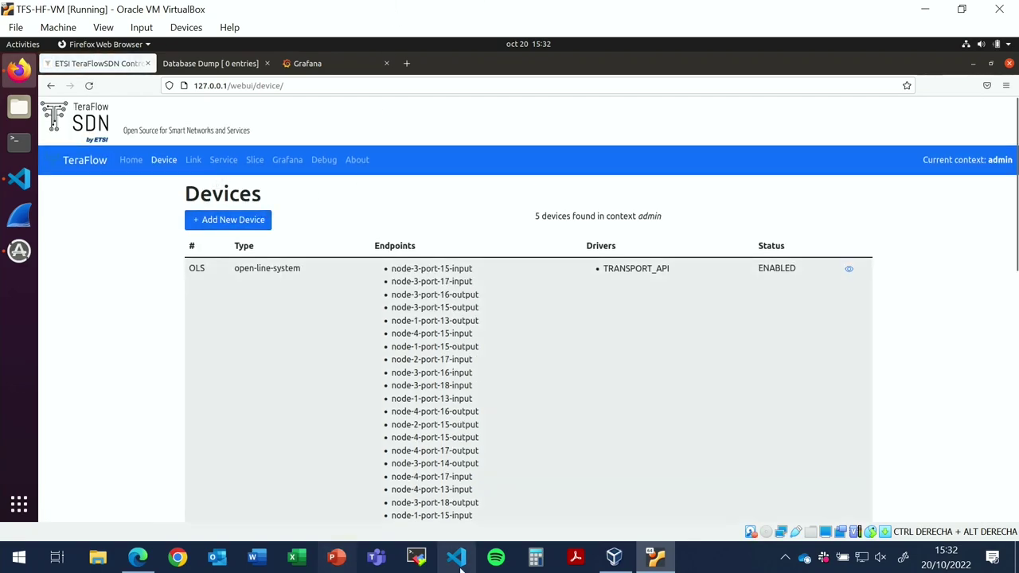
- Check that OLS is still listed, then close the Grafana and Database Dump tabs
scroll(448, 348, "down", 1)
scroll(447, 348, "down", 10)
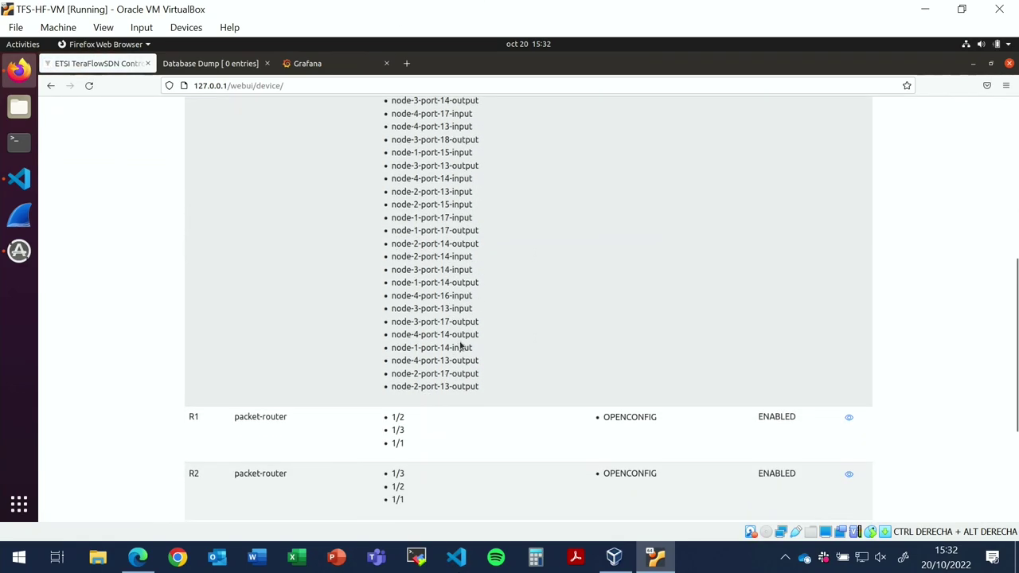
scroll(462, 346, "up", 10)
scroll(467, 338, "up", 1)
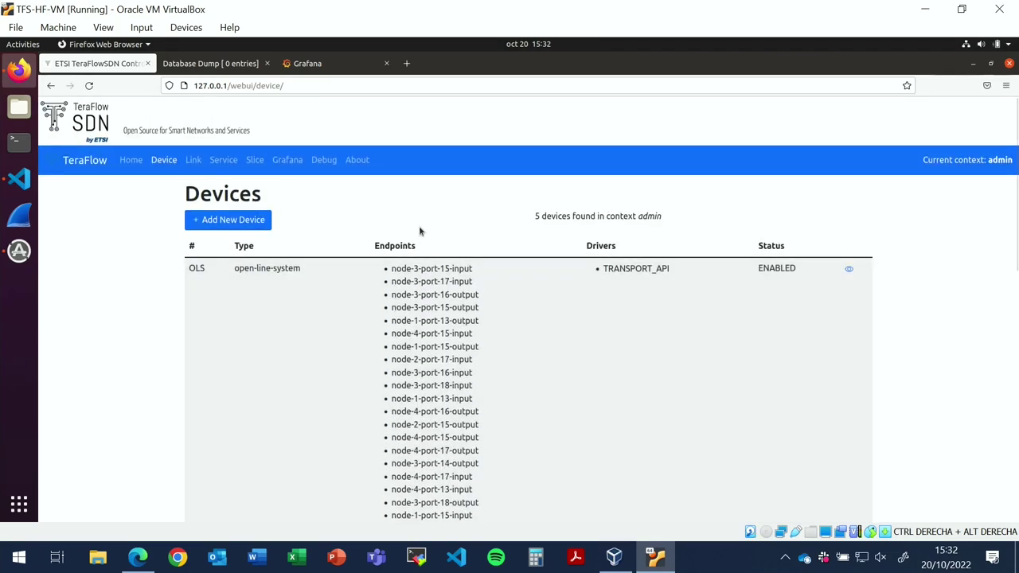
left_click(387, 62)
left_click(269, 64)
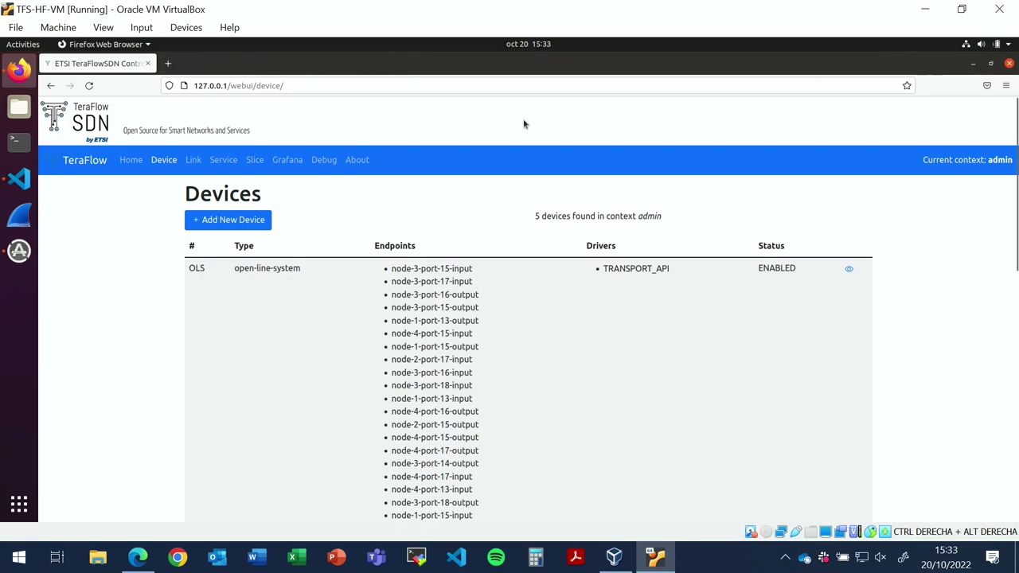
- Hide Firefox and exit the mock-osm shell, the hackfest bash terminal and the netconf python3 terminal
left_click(971, 65)
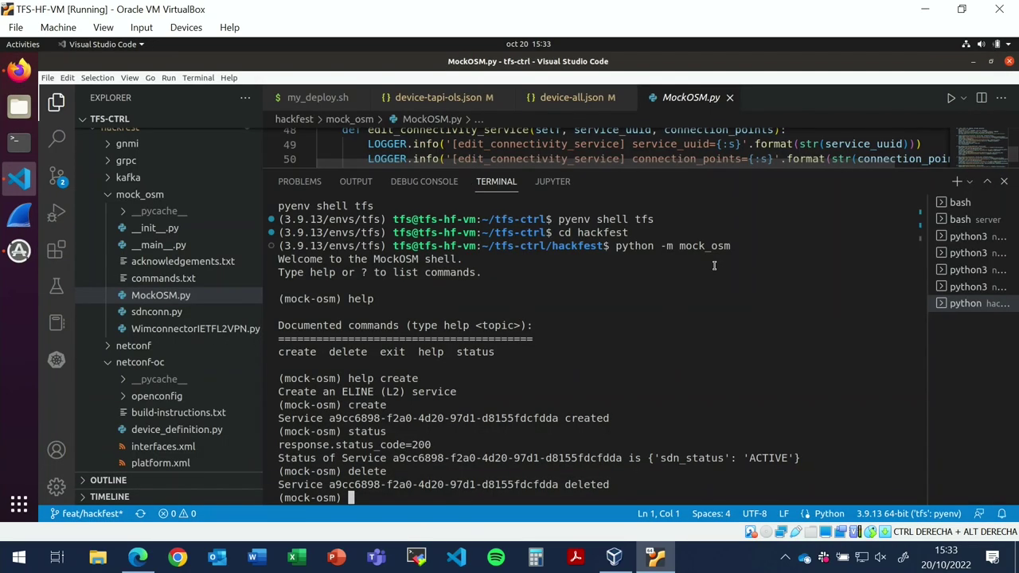
type("exit")
key("Return")
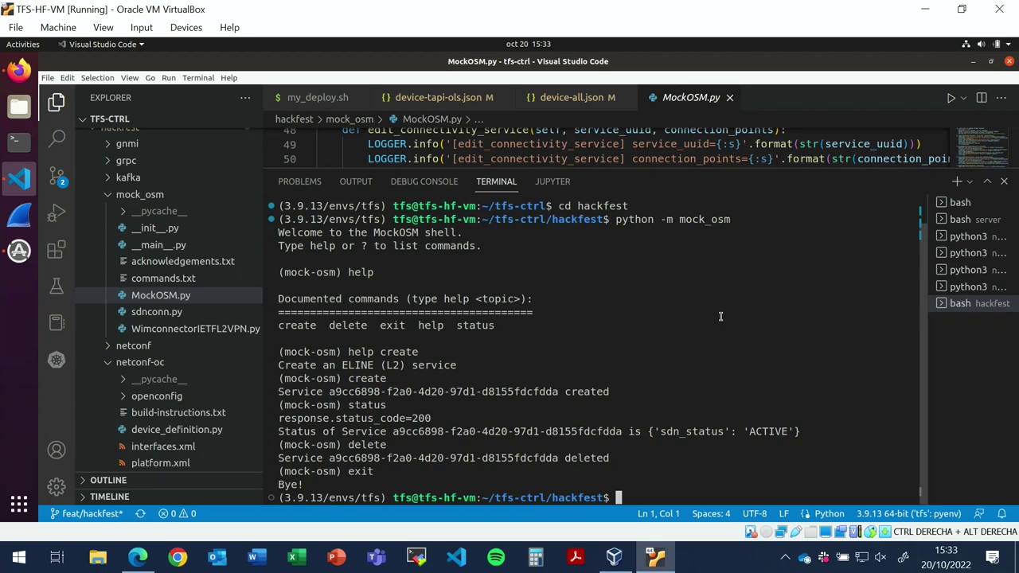
type("exit")
key("Return")
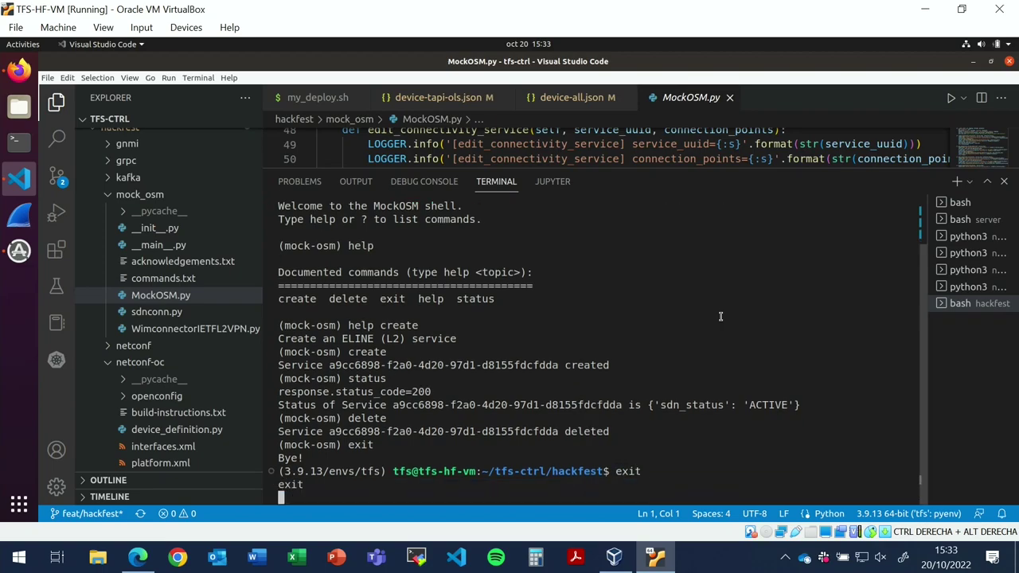
key("ctrl+c")
type("exit")
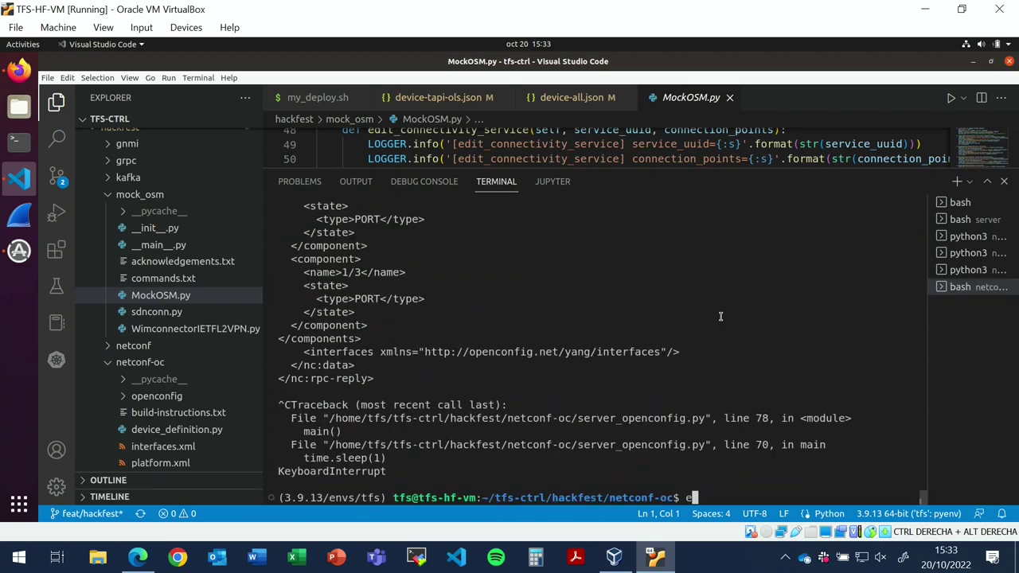
key("Return")
- Stop and exit the netconf-oc, server and last remaining terminals, then focus MockOSM.py
key("ctrl+c")
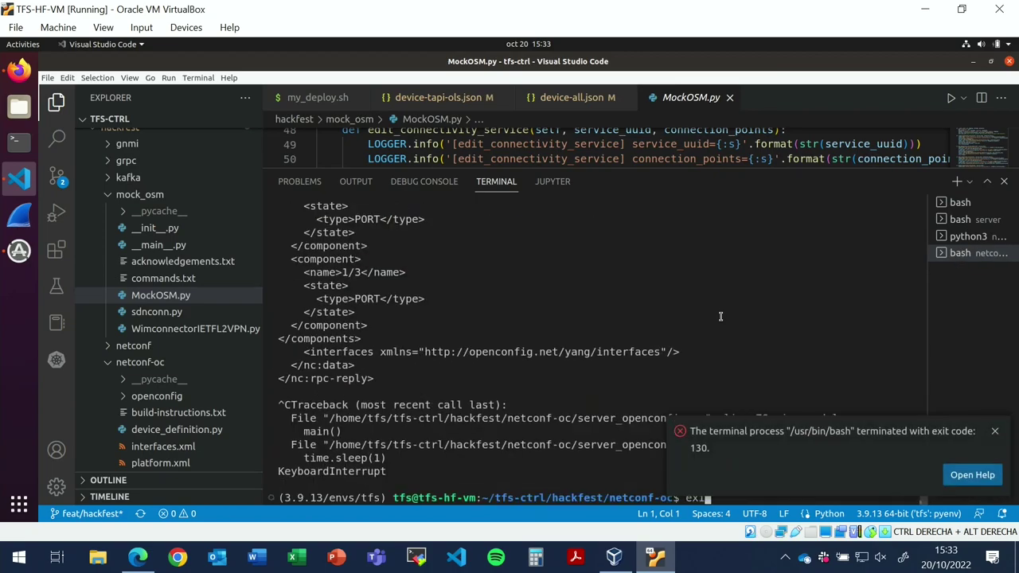
type("exit")
key("Return")
key("ctrl+c")
type("exit")
key("Return")
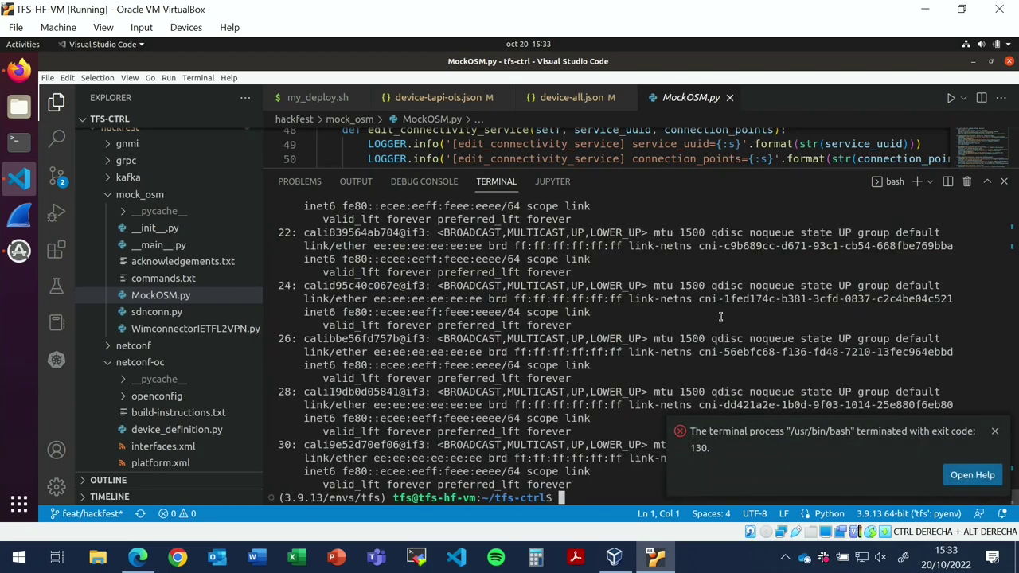
type("exit")
key("Return")
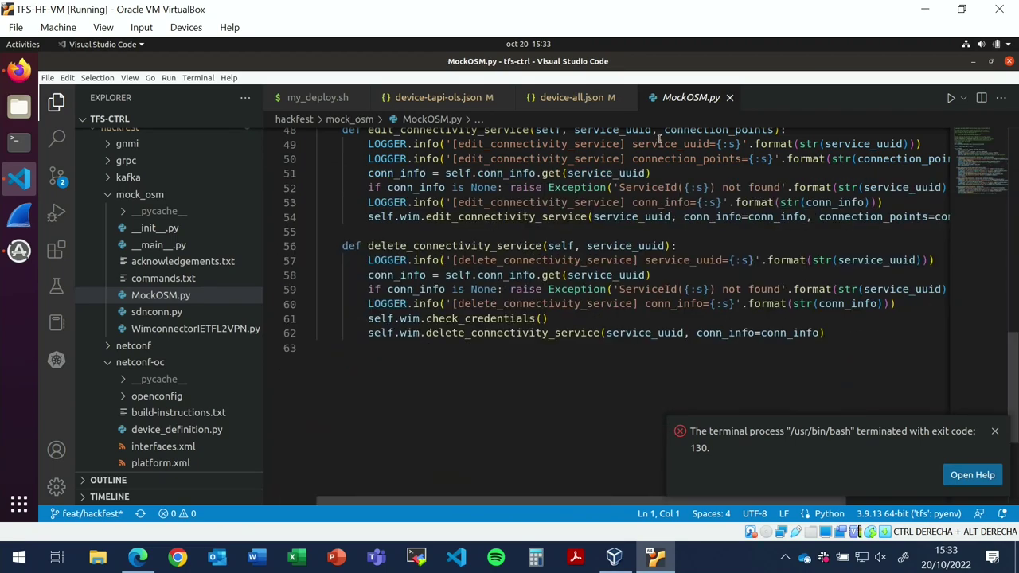
left_click(571, 353)
- Close MockOSM.py, device-all.json, device-tapi-ols.json and my_deploy.sh, dismiss the error notice, and narrow the Explorer
left_click(729, 98)
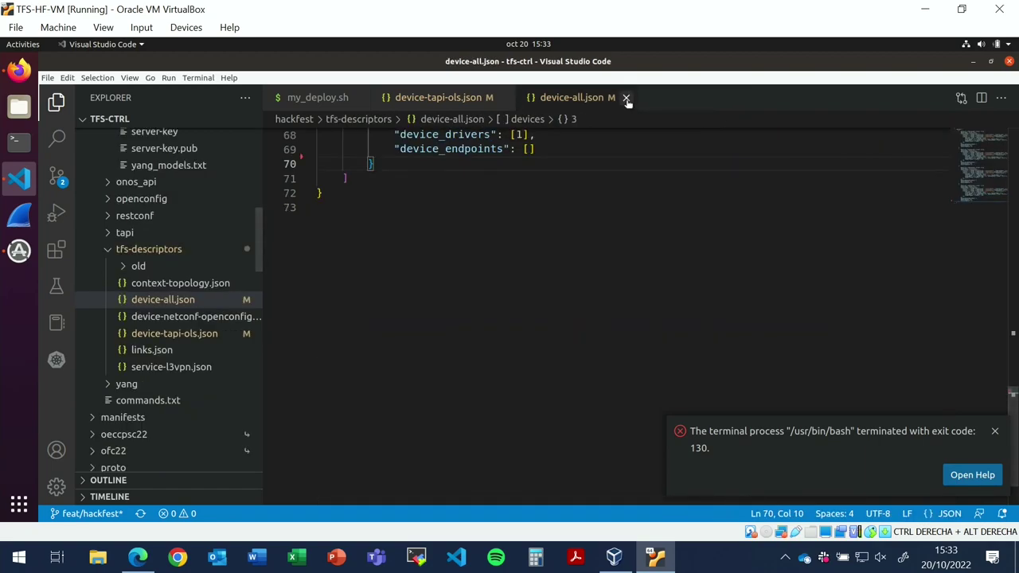
left_click(626, 97)
left_click(503, 97)
left_click(359, 97)
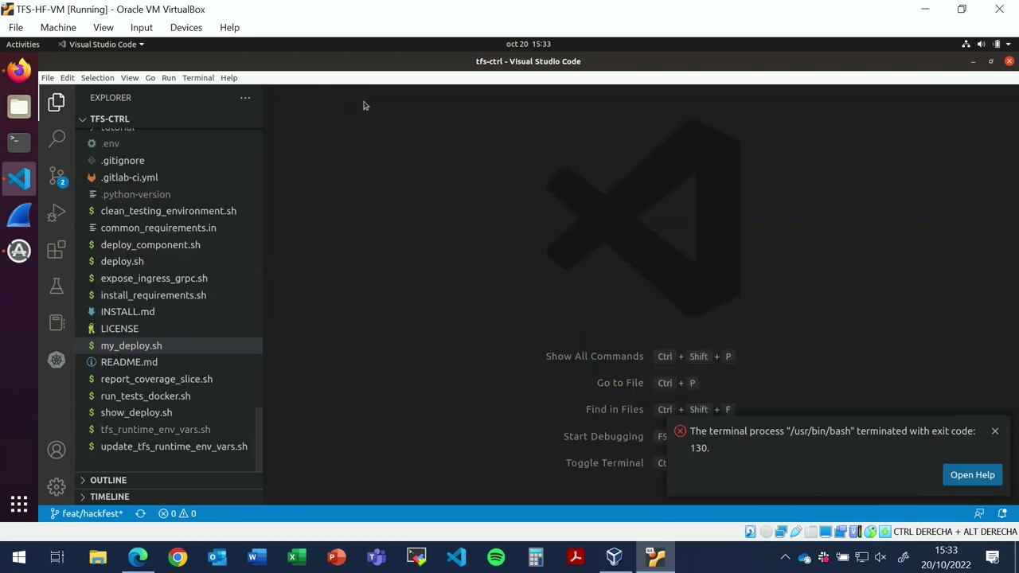
left_click(994, 431)
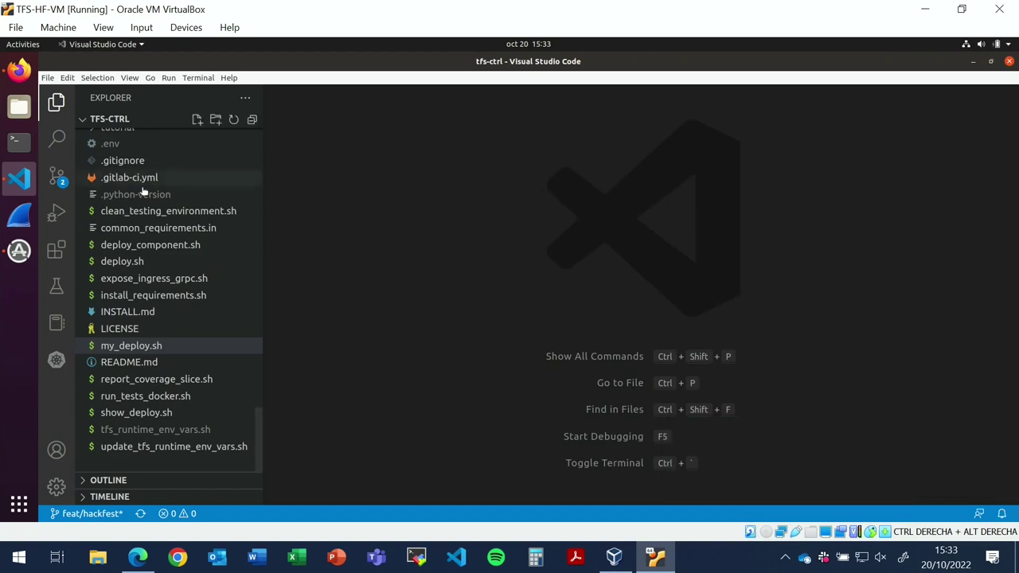
left_click_drag(262, 209, 174, 212)
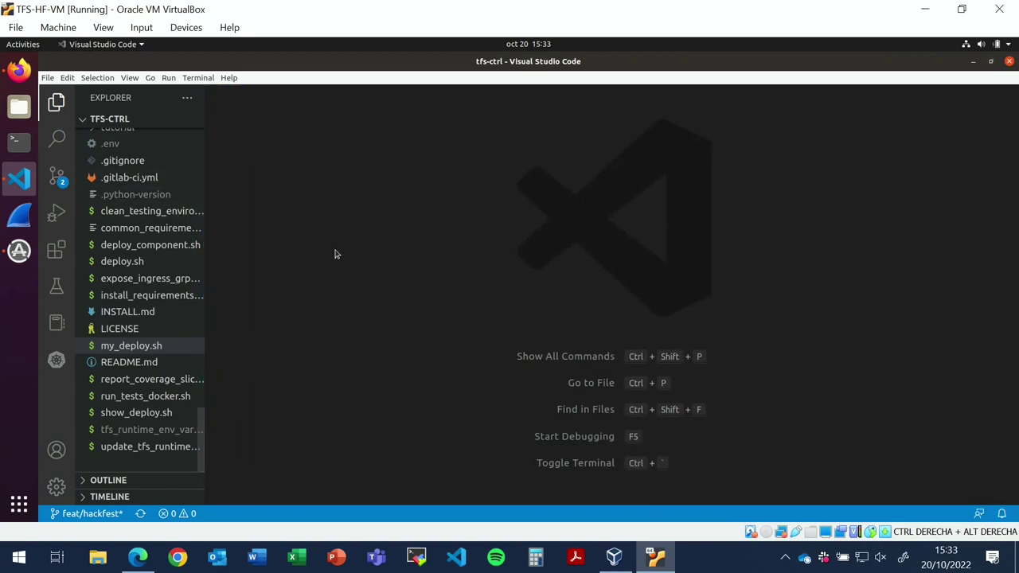
- Open a new terminal and run source my_deploy.sh followed by ./deploy.sh
key("ctrl+shift+p")
type("terminal")
key("Return")
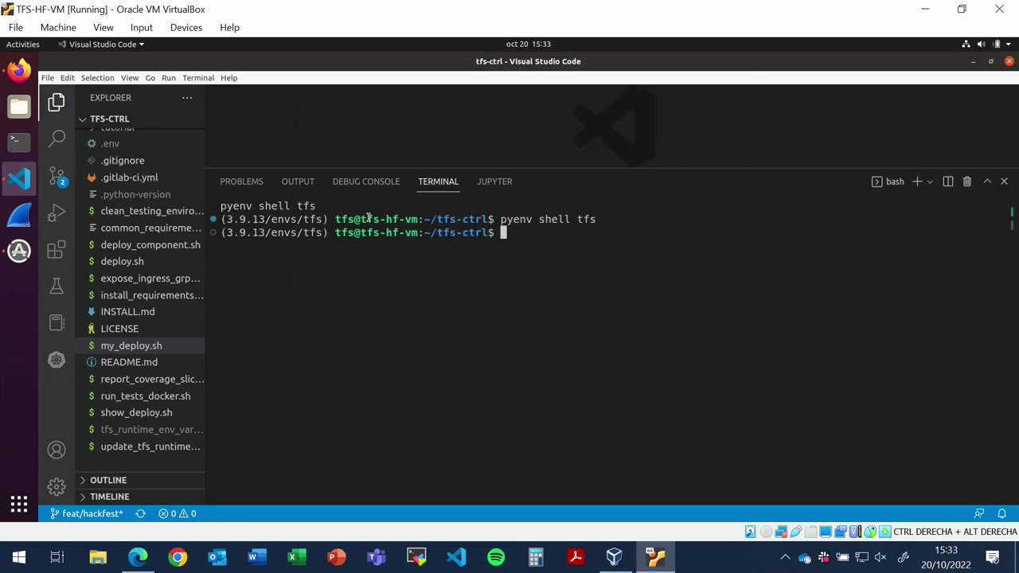
type("source my")
key("Tab")
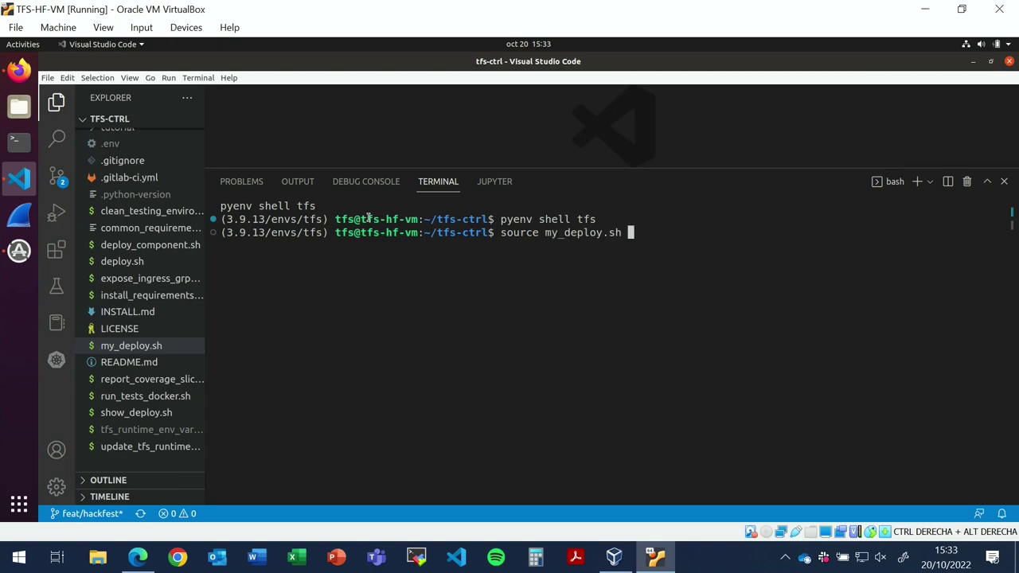
key("Return")
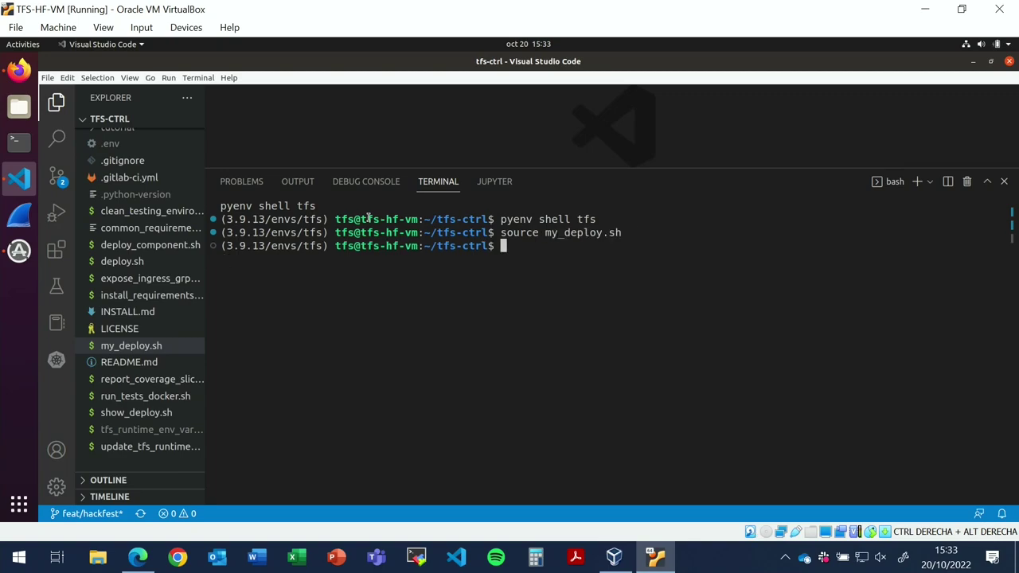
type("./deploy.sh")
key("Return")
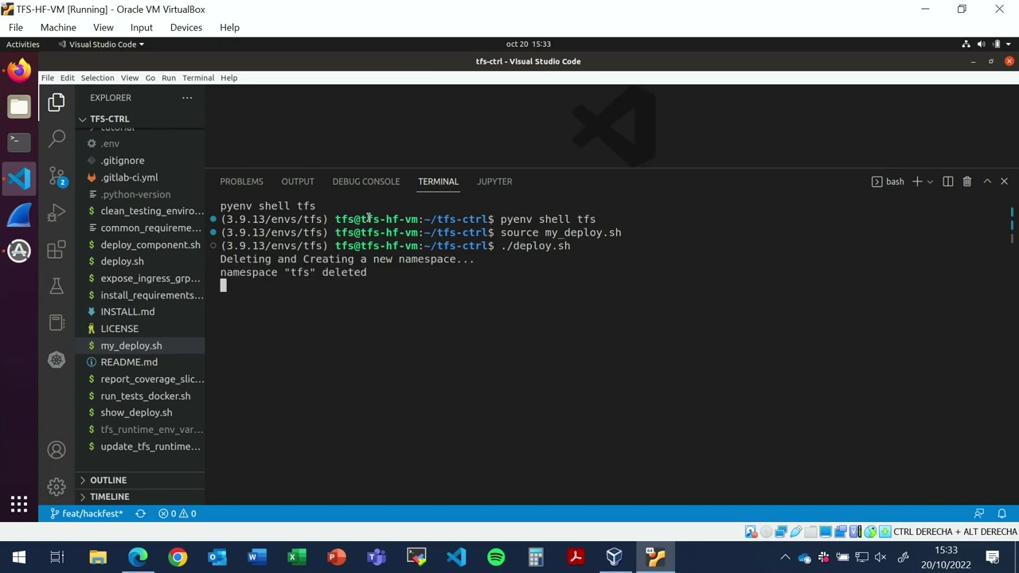
- Open a second terminal in the home folder and return to the P4 slides
left_click(919, 183)
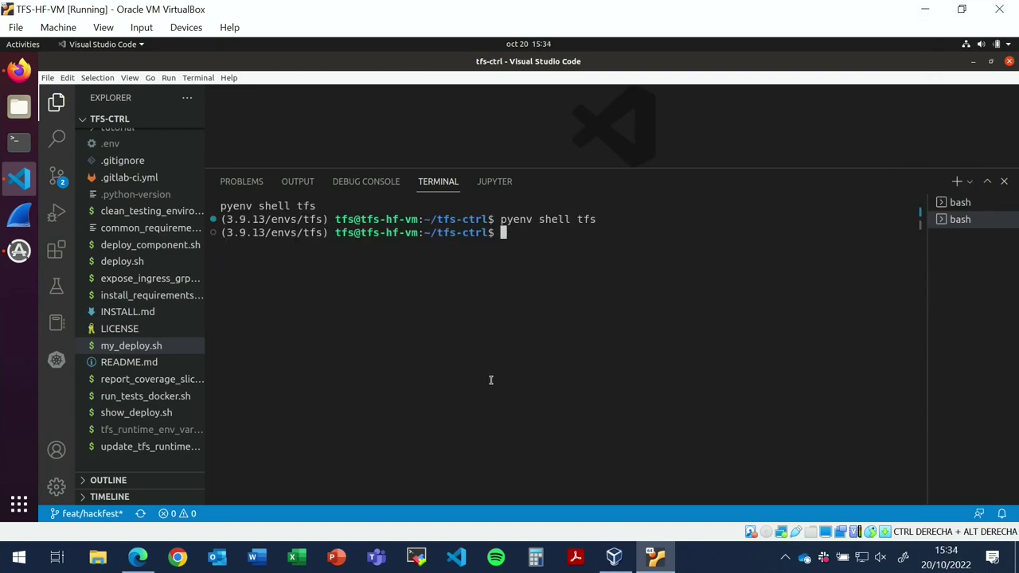
type("cd")
key("Return")
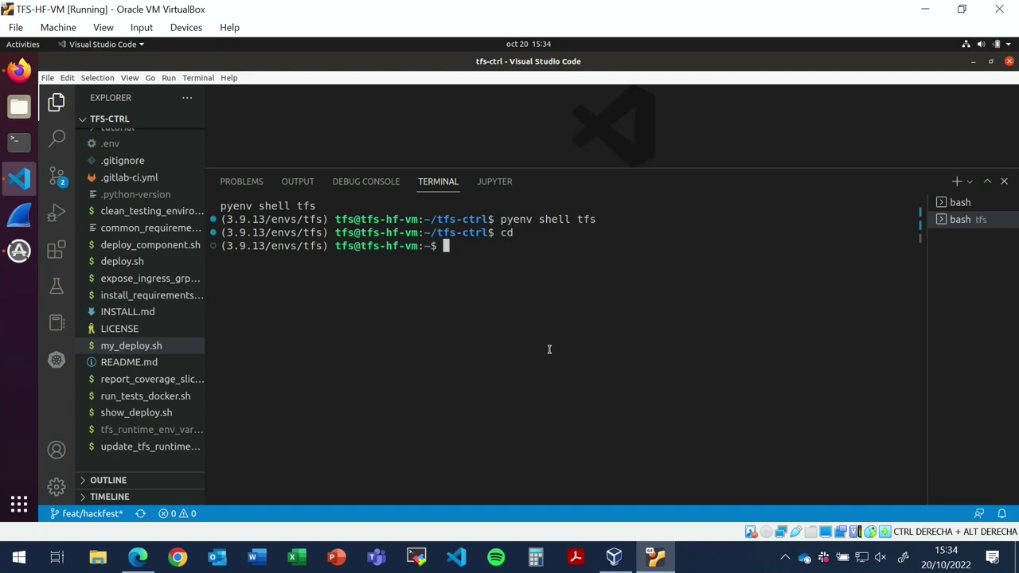
left_click(137, 557)
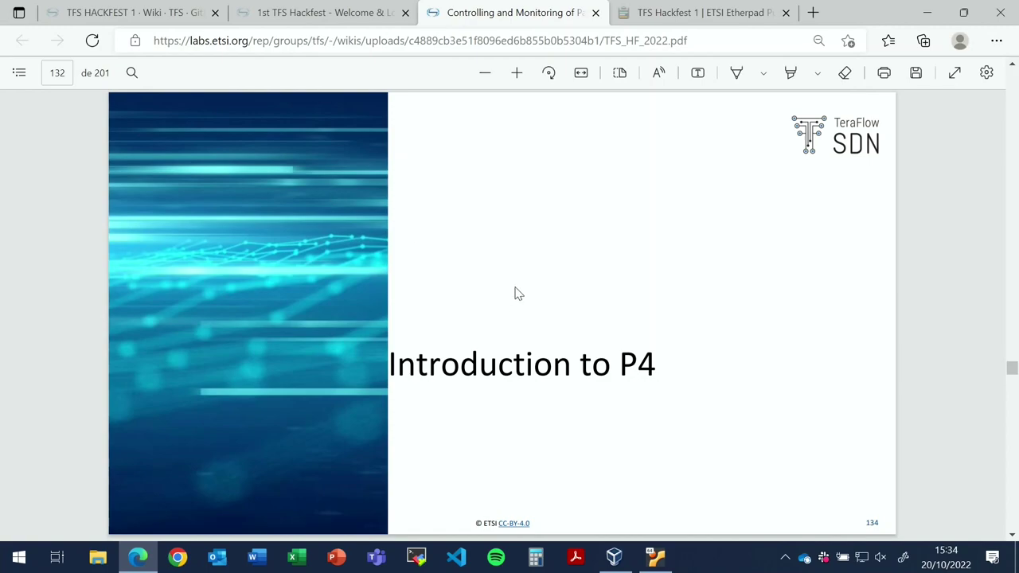
- Advance to the 'P4 Demonstration - Preparation' slide and copy the sudo apt-get install docker-compose line
key("Right")
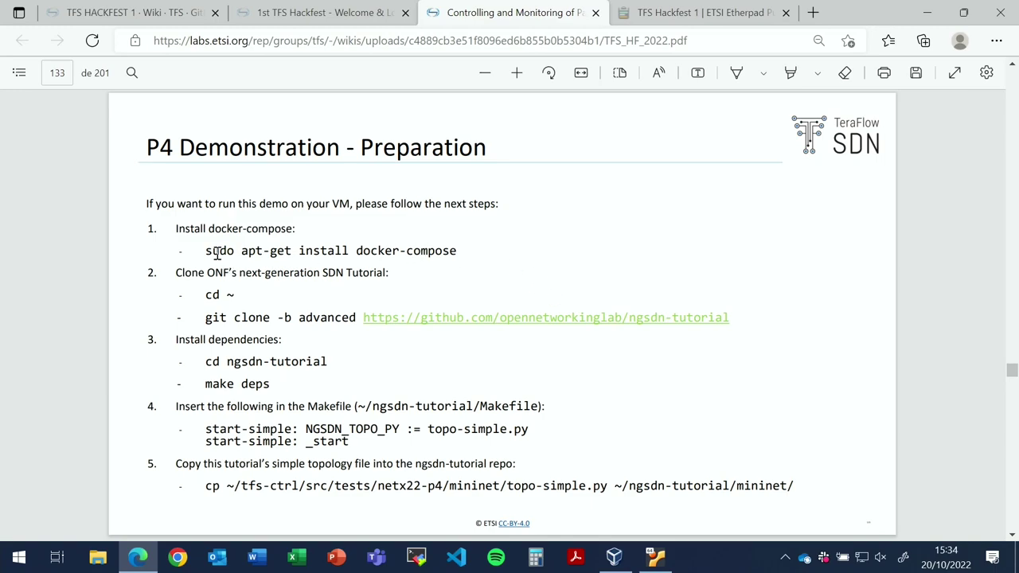
left_click_drag(205, 251, 457, 252)
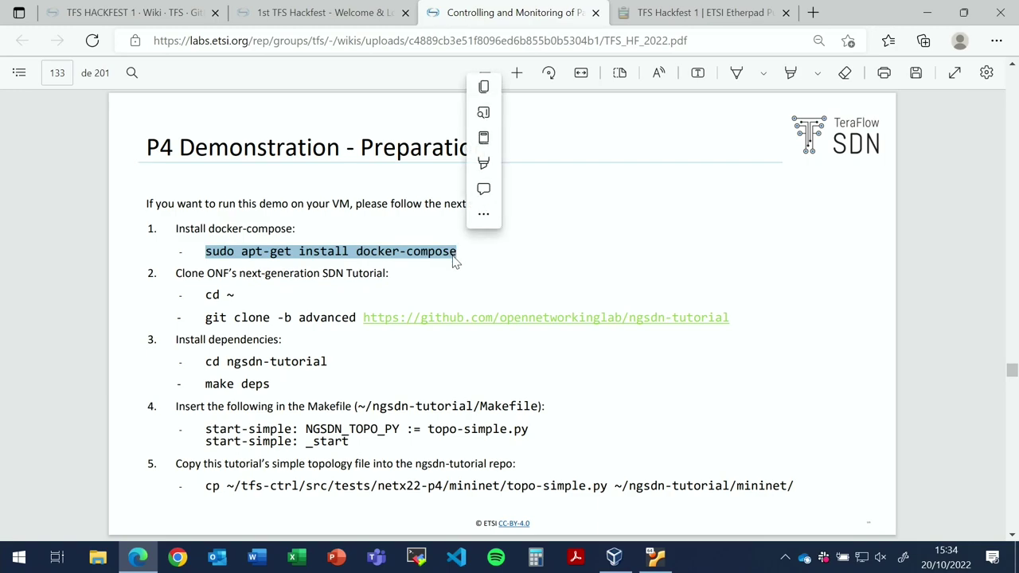
key("ctrl+c")
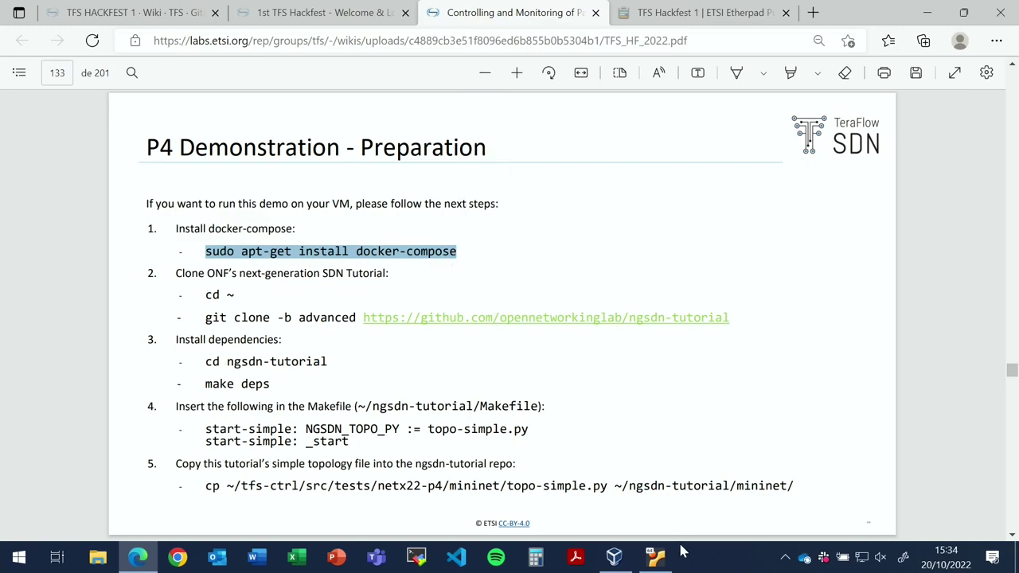
- Paste and run sudo apt-get install docker-compose in the VS Code terminal, entering the sudo password
left_click(656, 557)
right_click(565, 323)
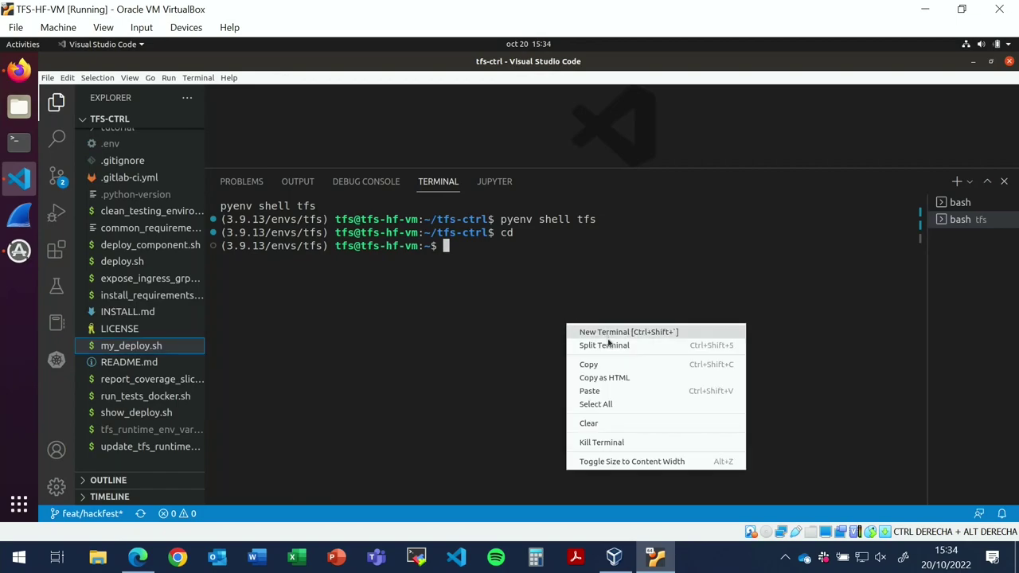
left_click(593, 390)
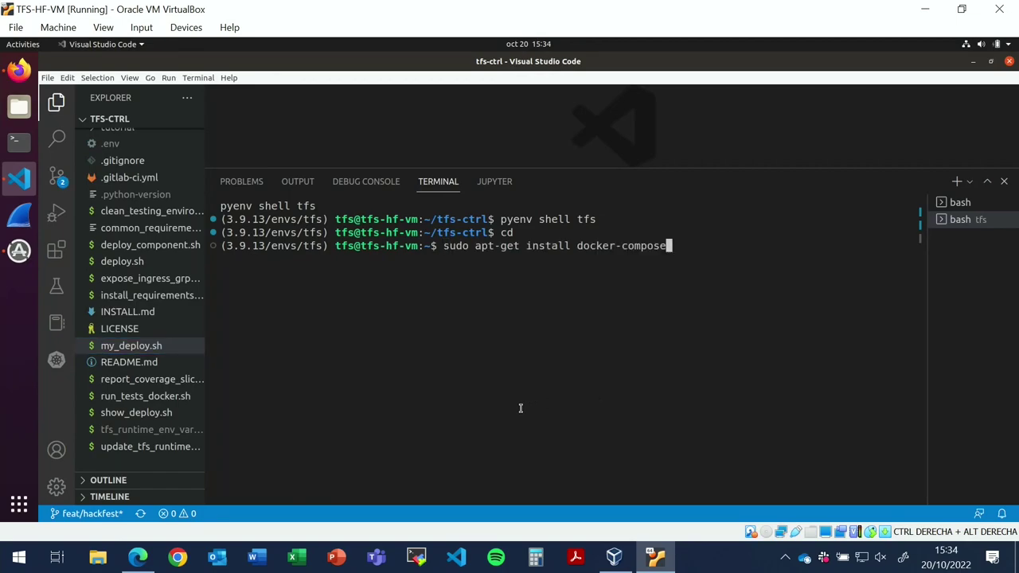
key("Return")
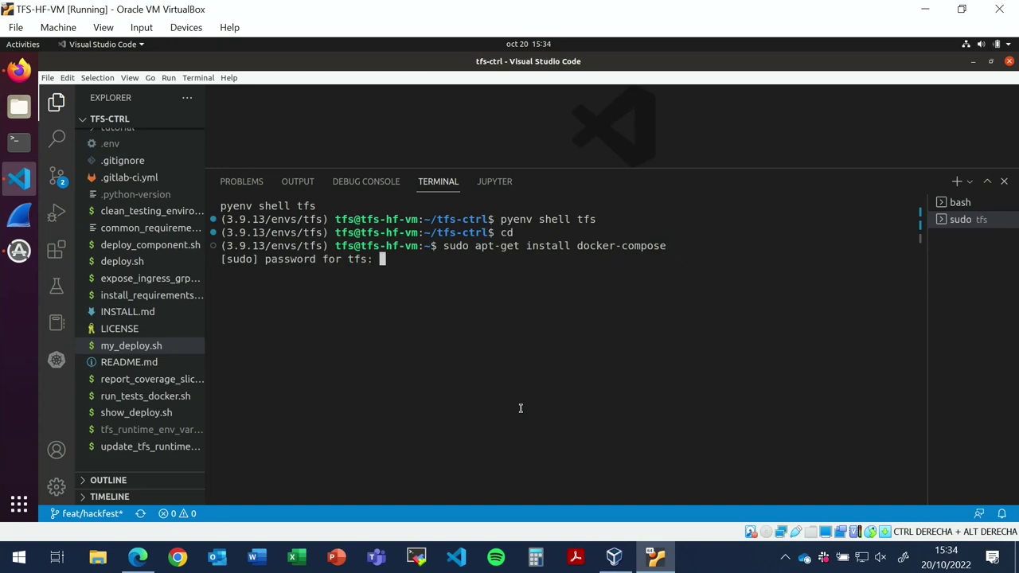
key("Return")
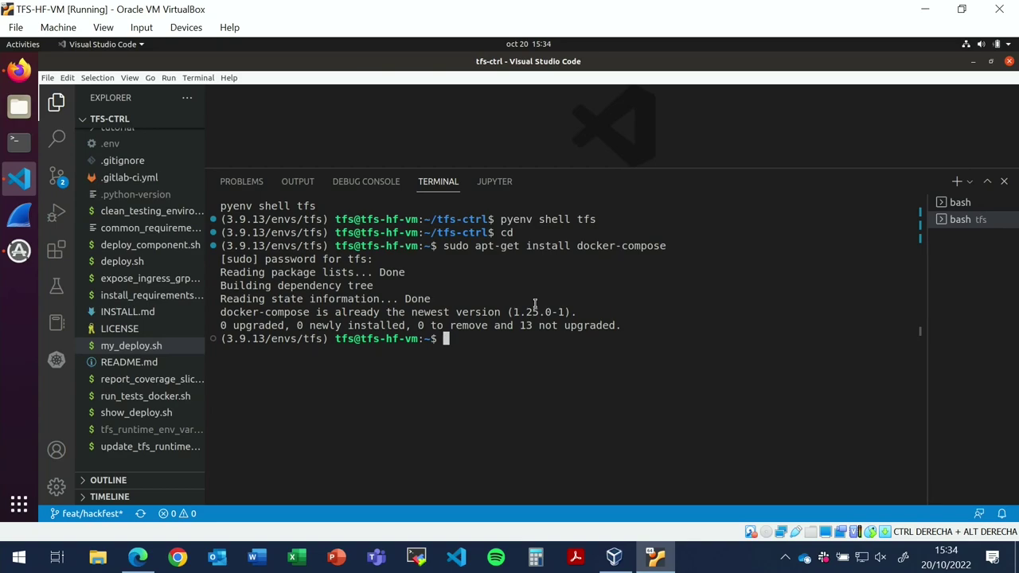
- Select the full git clone -b advanced ngsdn-tutorial line on the slide and copy it
left_click(148, 557)
left_click(256, 261)
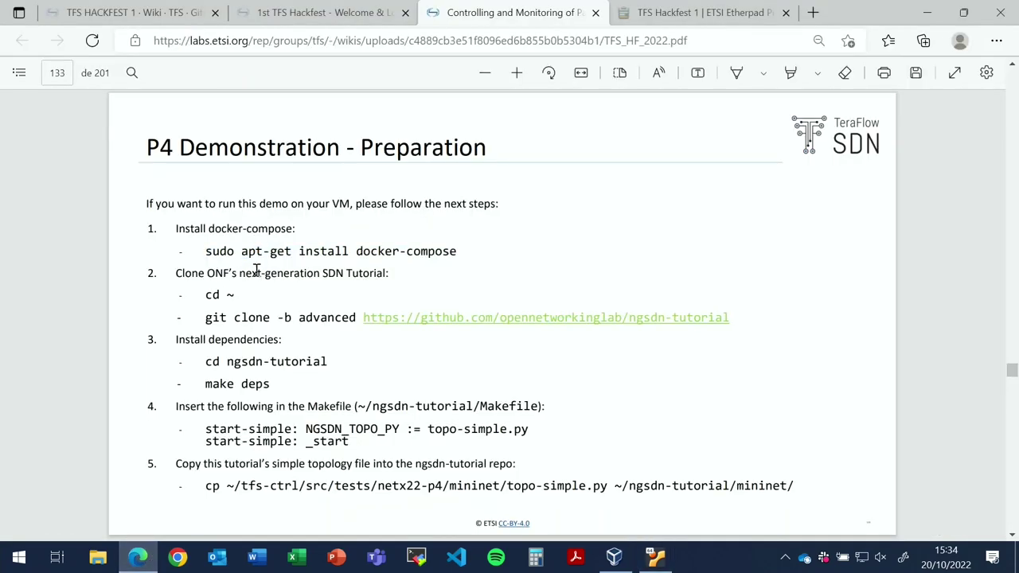
double_click(211, 318)
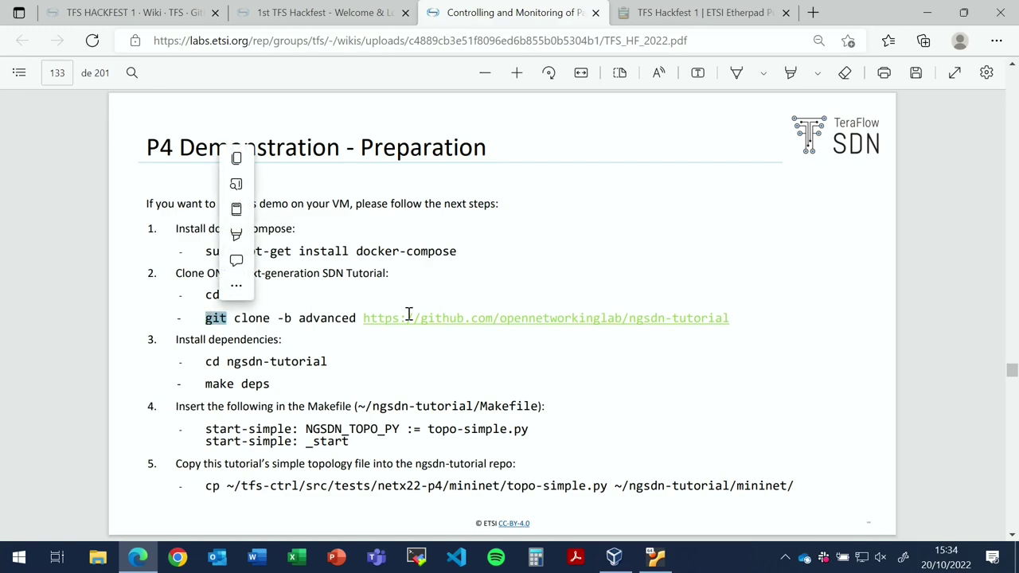
left_click_drag(204, 319, 739, 323)
right_click(317, 320)
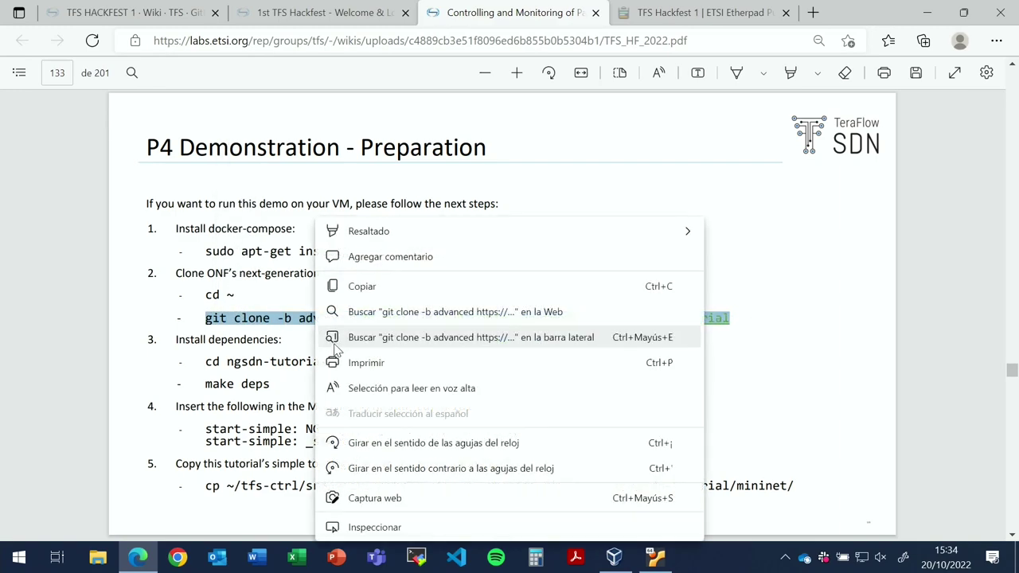
left_click(358, 288)
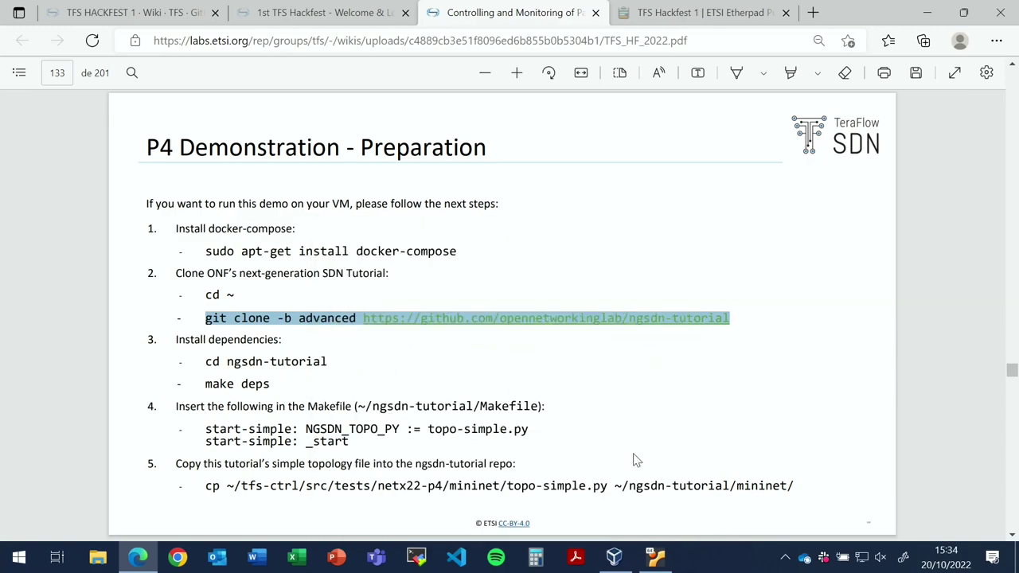
- From the home folder, paste and run the git clone command, which reports ngsdn-tutorial already exists
left_click(660, 561)
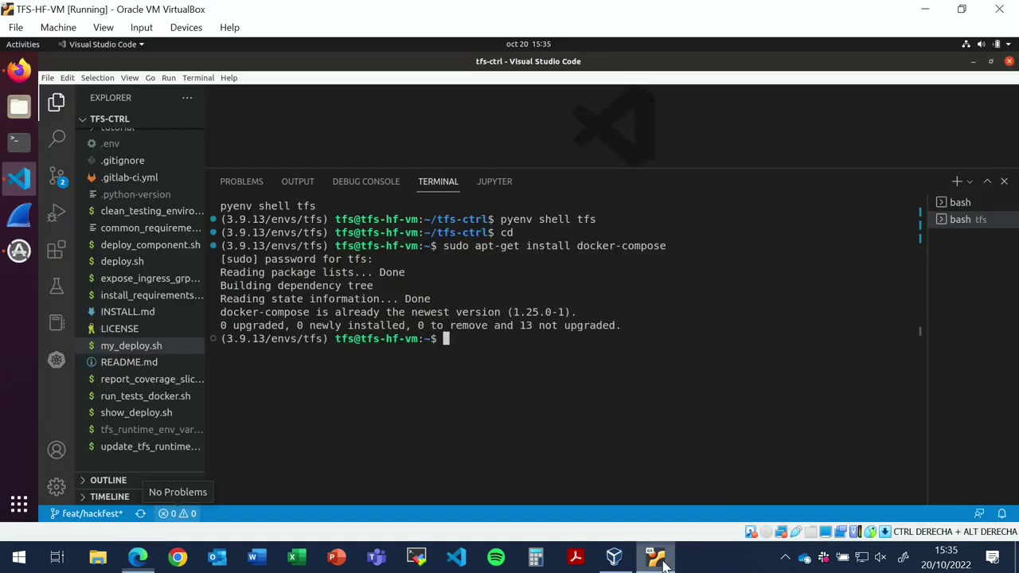
type("cd")
key("Return")
right_click(577, 402)
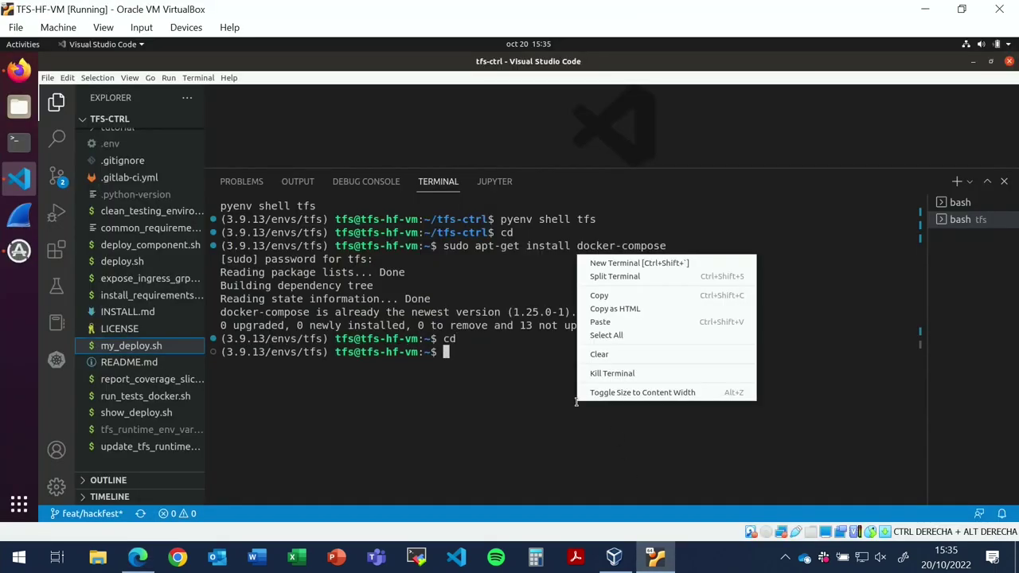
left_click(635, 323)
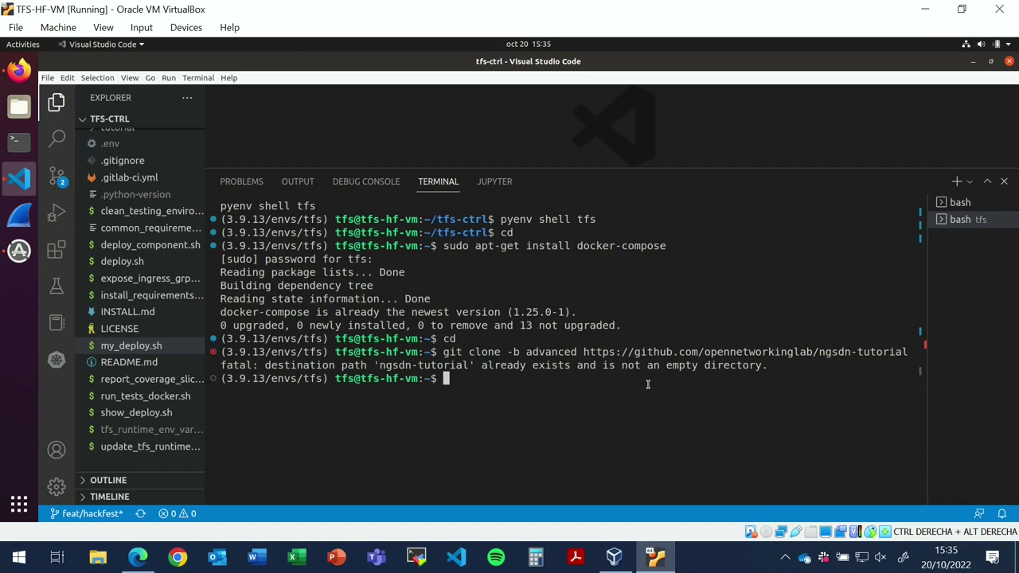
- Change into ngsdn-tutorial/ and list its contents with ls
type("cd g")
key("BackSpace")
type("ng")
key("Tab")
key("Return")
type("ls")
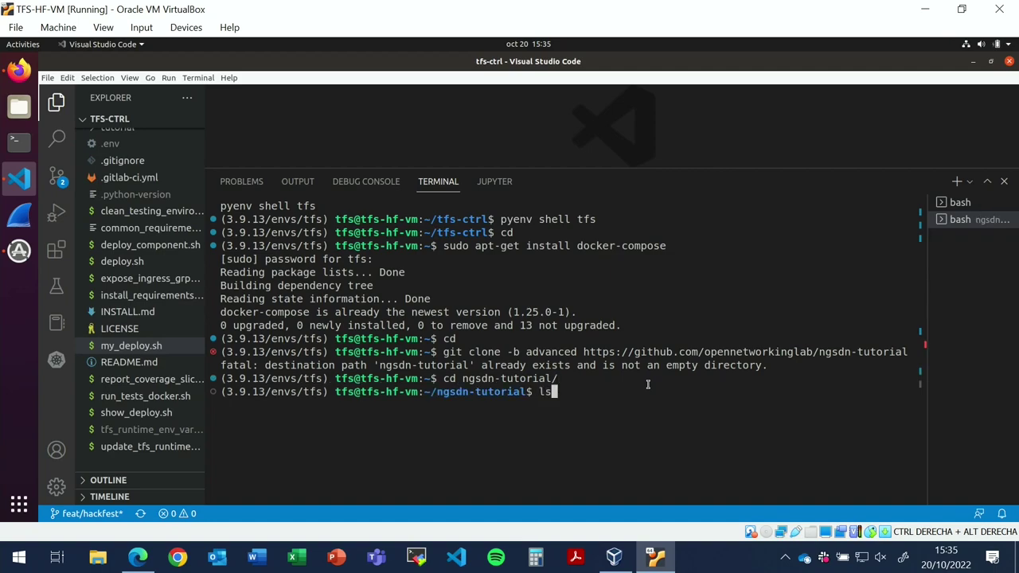
key("Return")
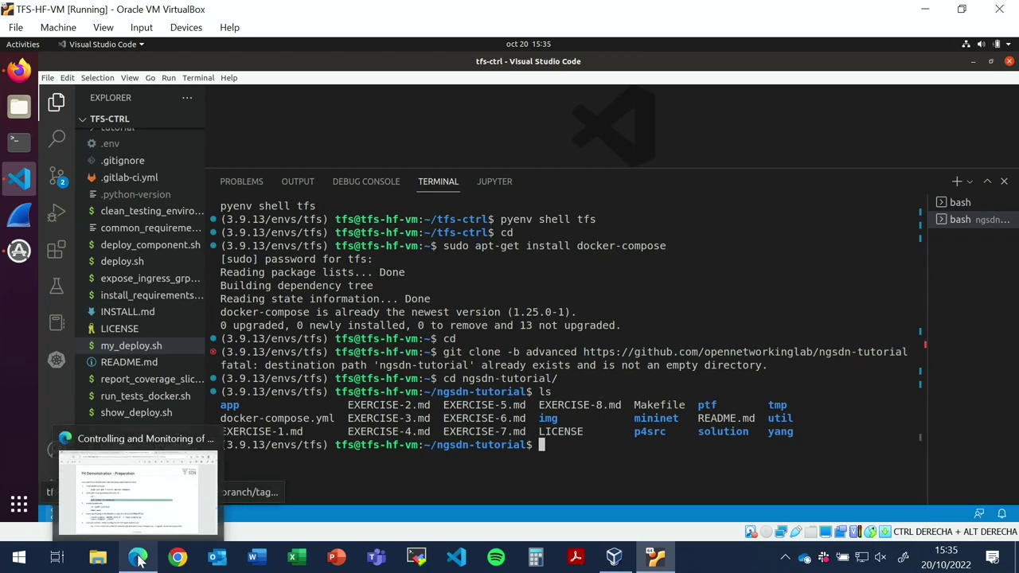
- Clear the git clone selection and select the make deps command from step 3 of the slide
left_click(185, 430)
left_click(350, 394)
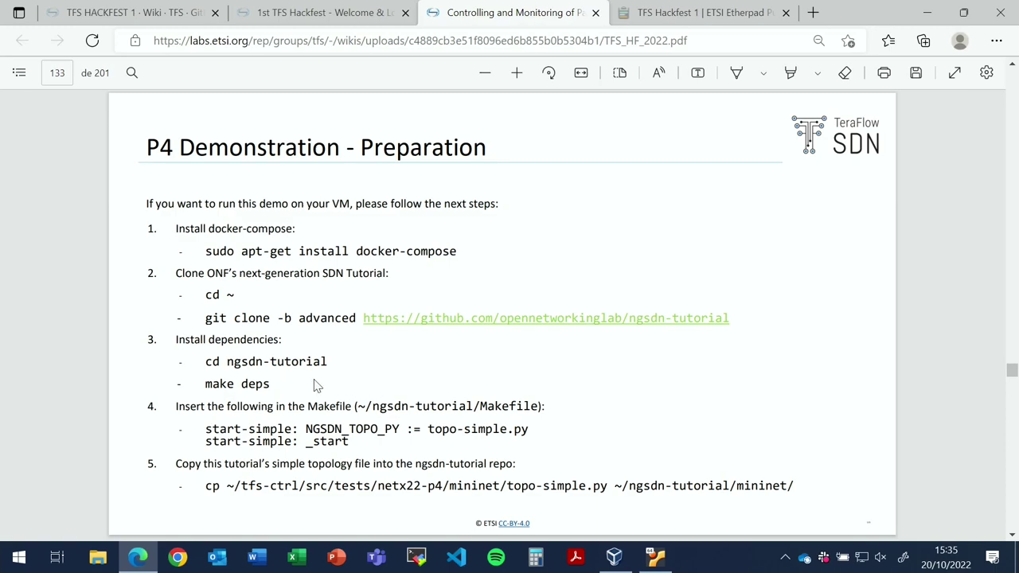
double_click(215, 384)
left_click(263, 384)
left_click_drag(272, 384, 199, 392)
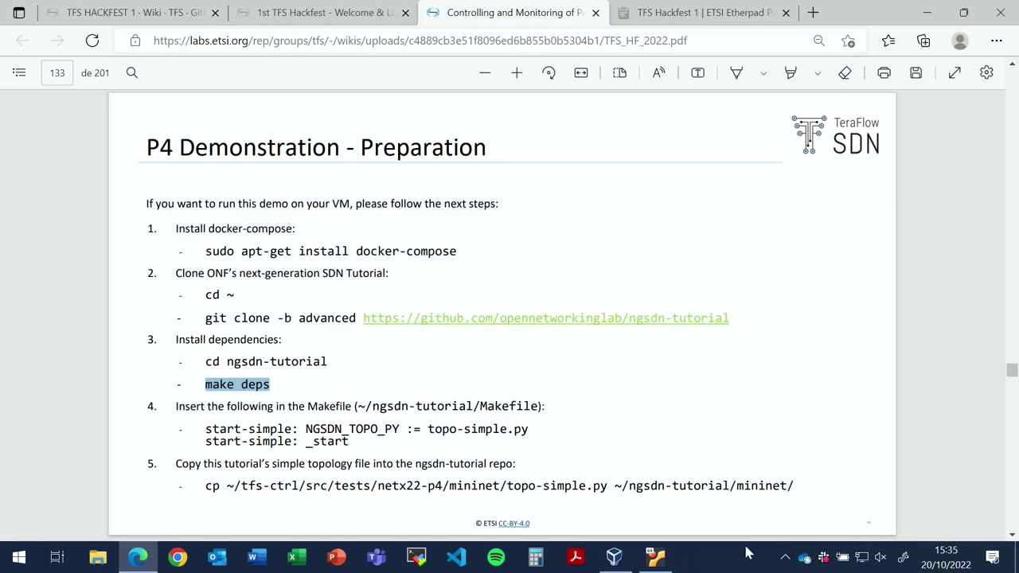
- Paste and run make deps in the ngsdn-tutorial terminal to pull the tutorial's Docker images
left_click(661, 560)
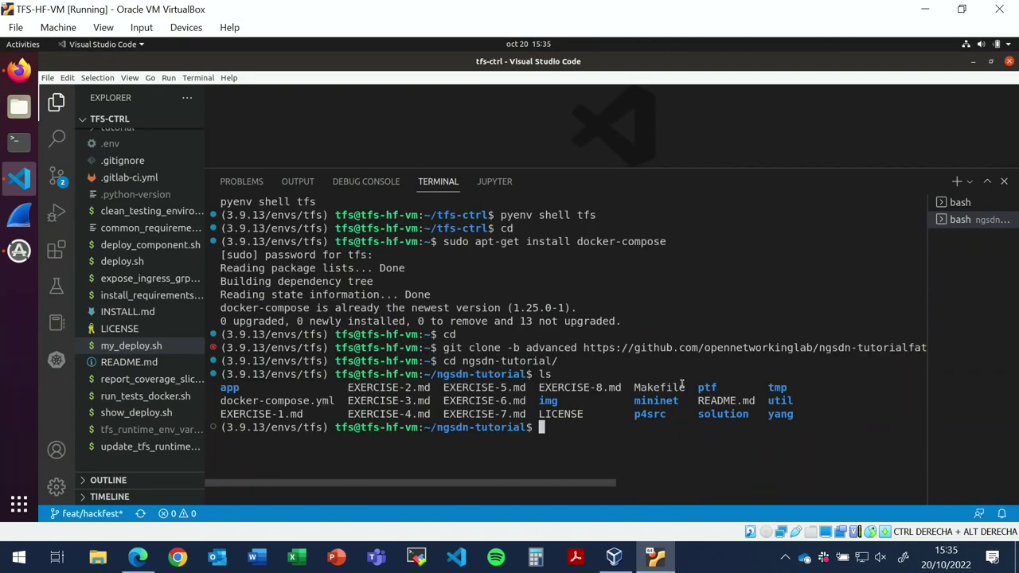
right_click(607, 434)
left_click(653, 350)
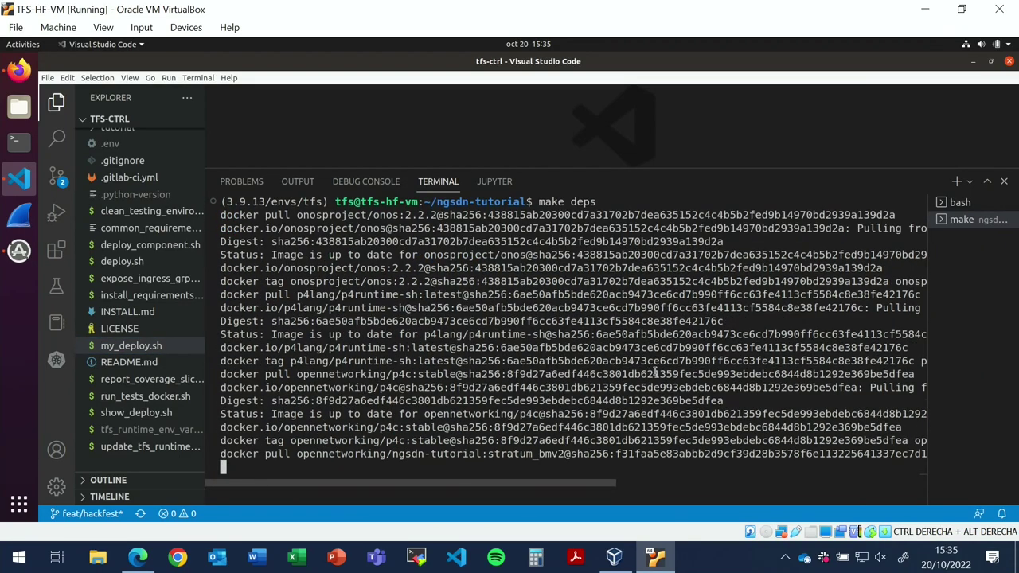
- Return to the slides and scroll to page 134, 'What is a packet processing pipeline?'
left_click(142, 557)
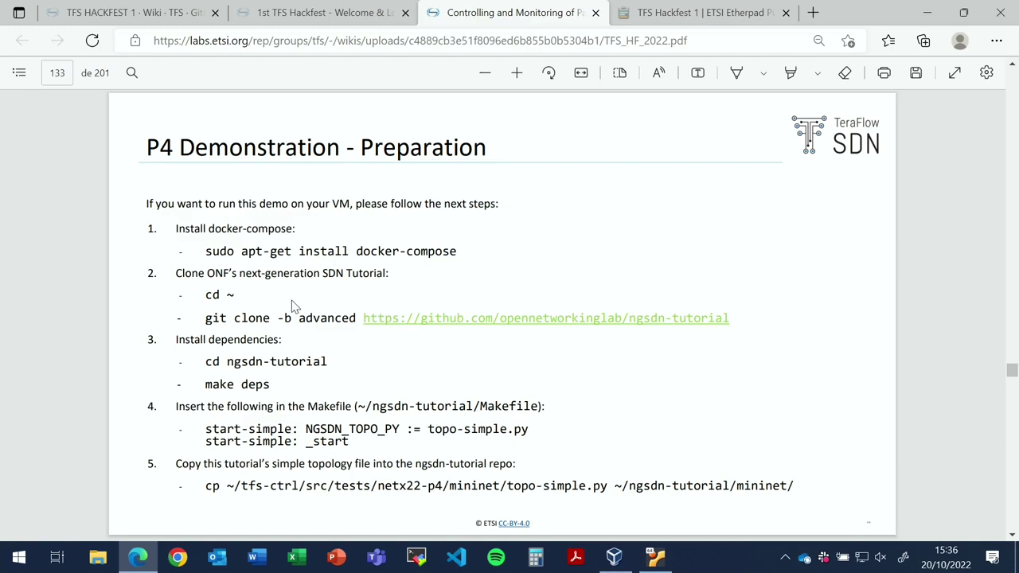
scroll(644, 483, "down", 1)
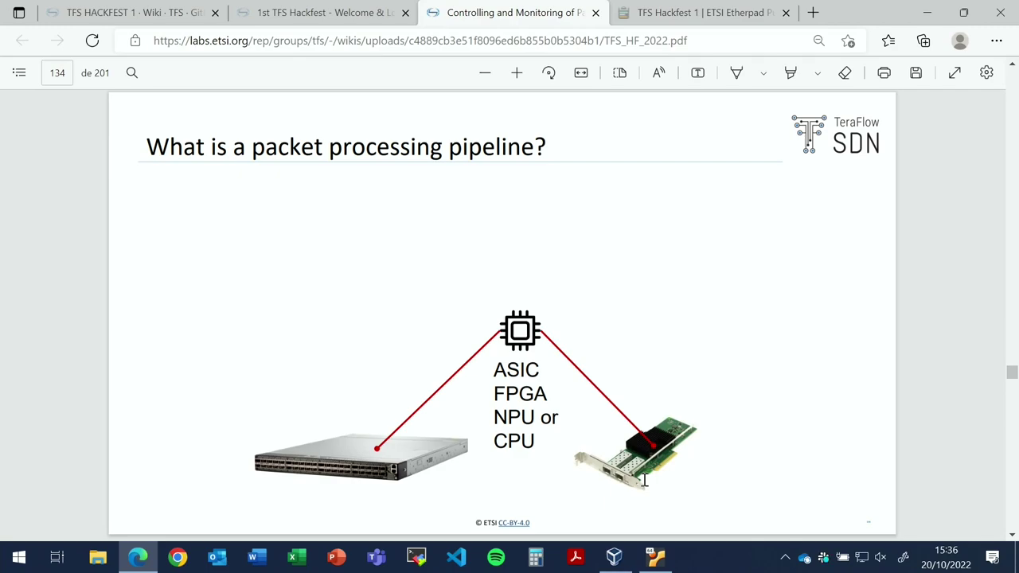
- Advance the slides to page 135, the Pipeline of Match-Action Tables diagram
key("Page_Down")
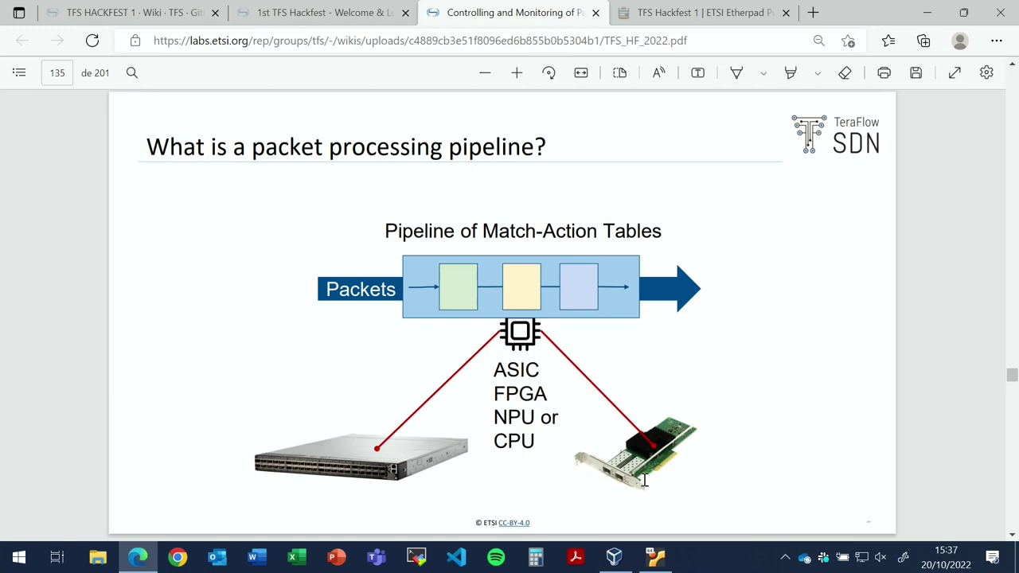
- Move to page 136, the OpenFlow 1.0–2.0 version timeline slide
key("Right")
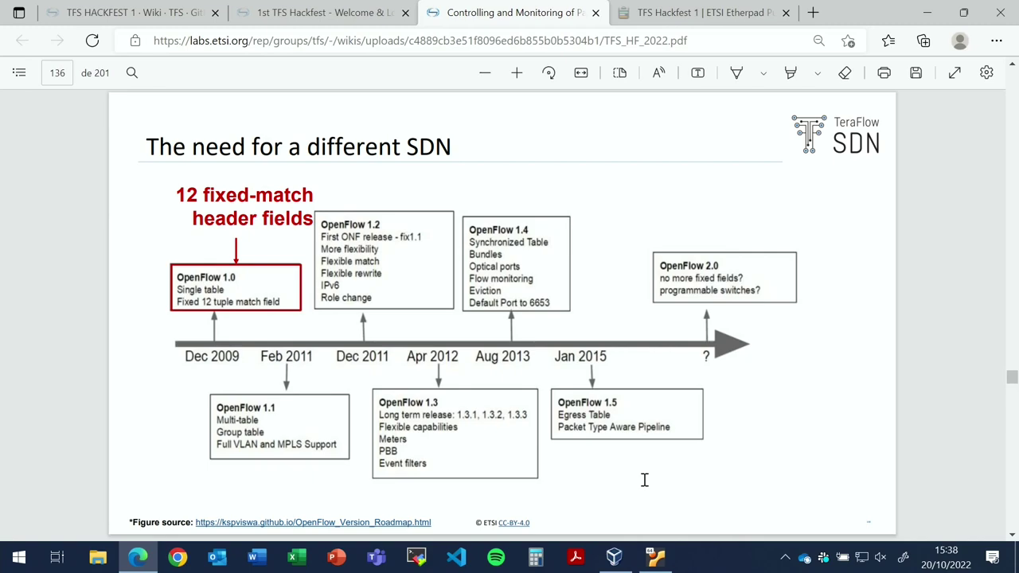
- Step through pages 137–140: the 41 header fields note, OpenFlow's discontinuation, and P4's arrival
key("Page_Down")
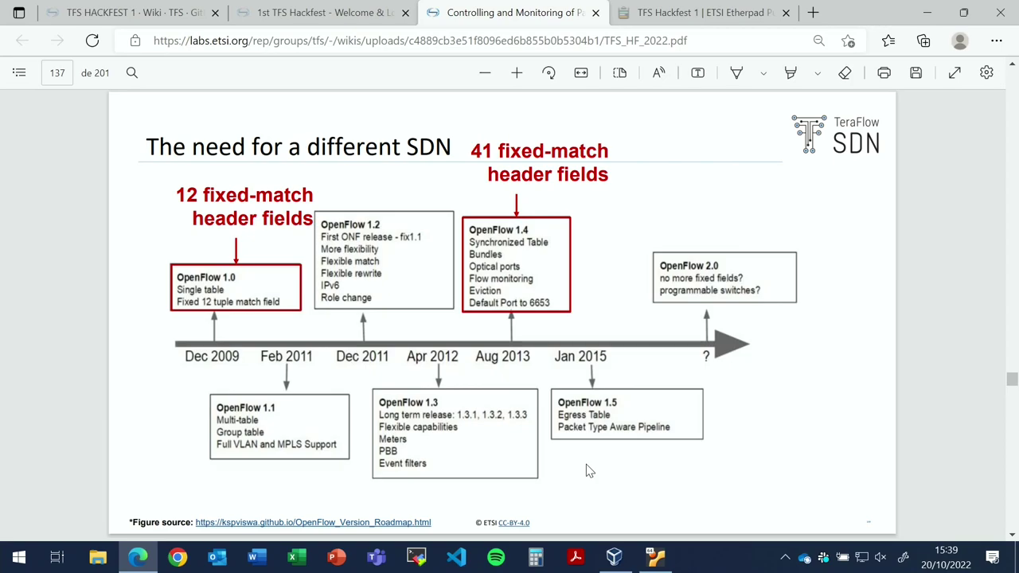
key("Right")
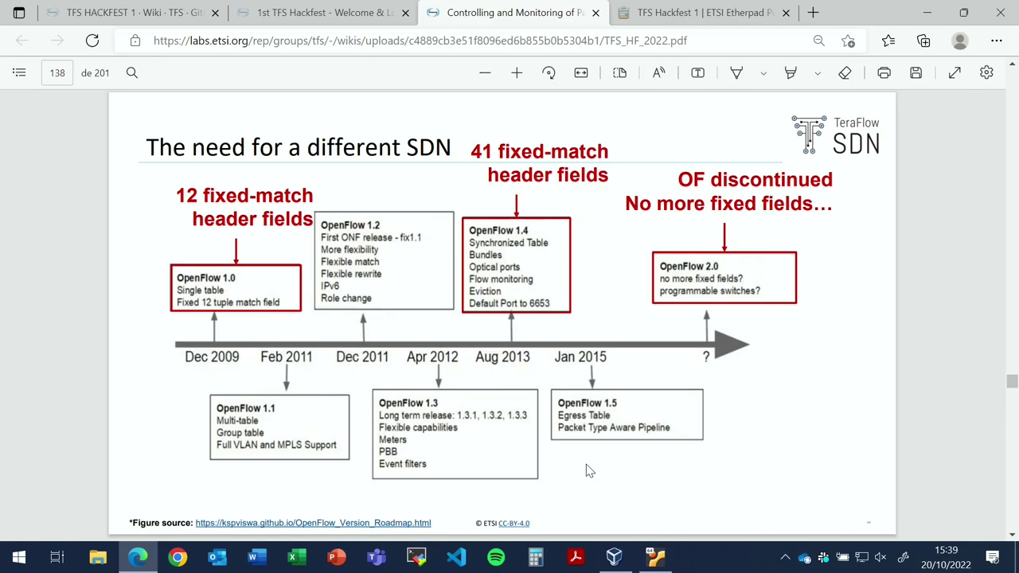
key("Page_Down")
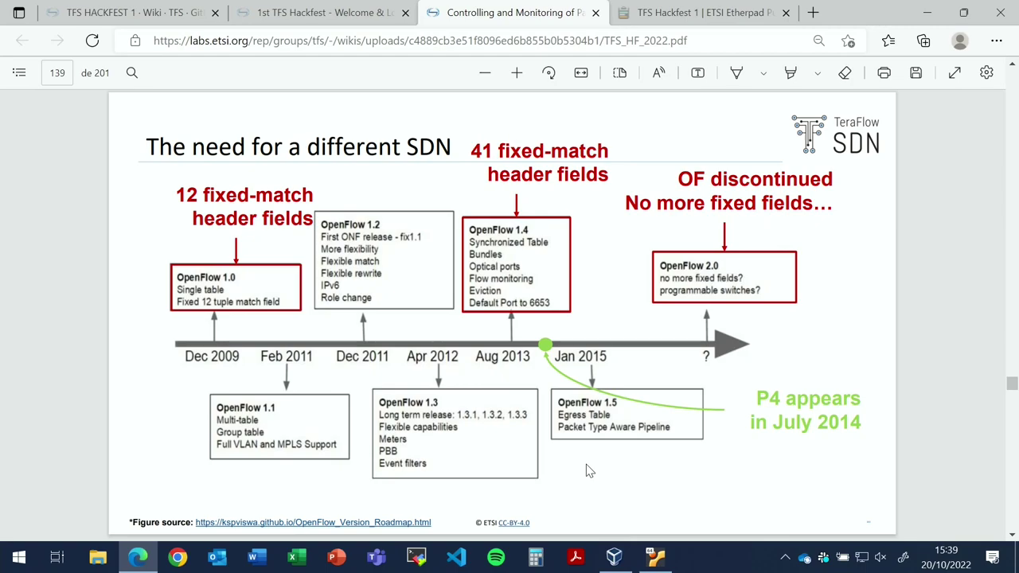
key("Page_Down")
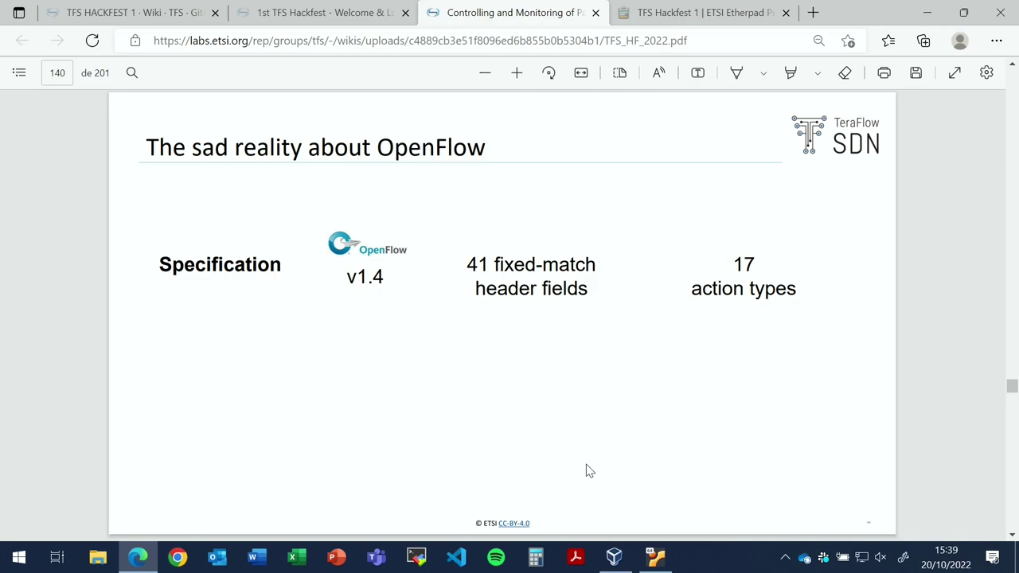
- Reveal the hardware-limitations note, then reach page 142, the 'Why P4?' slide
key("Page_Down")
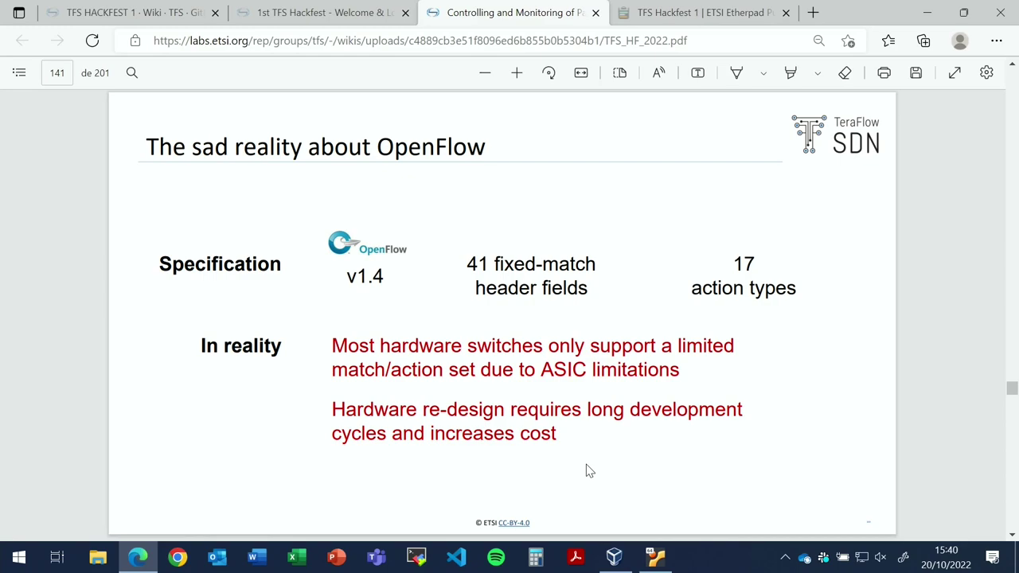
key("Right")
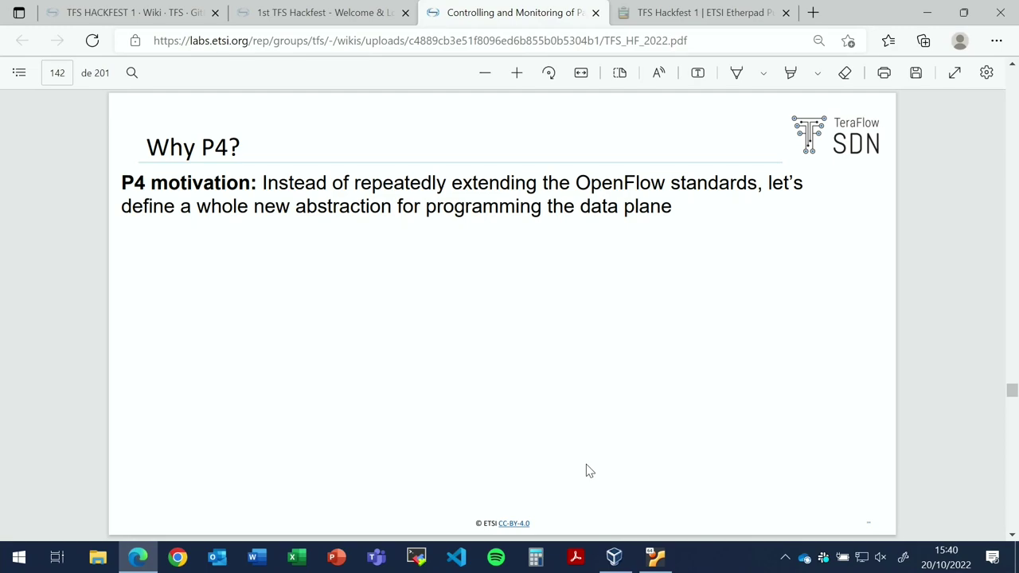
key("Right")
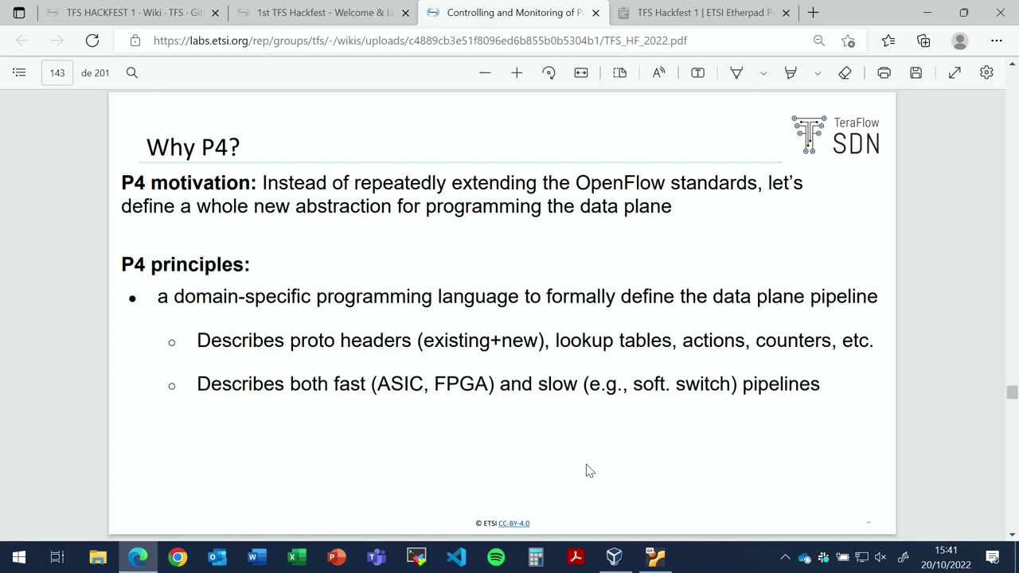
key("Right")
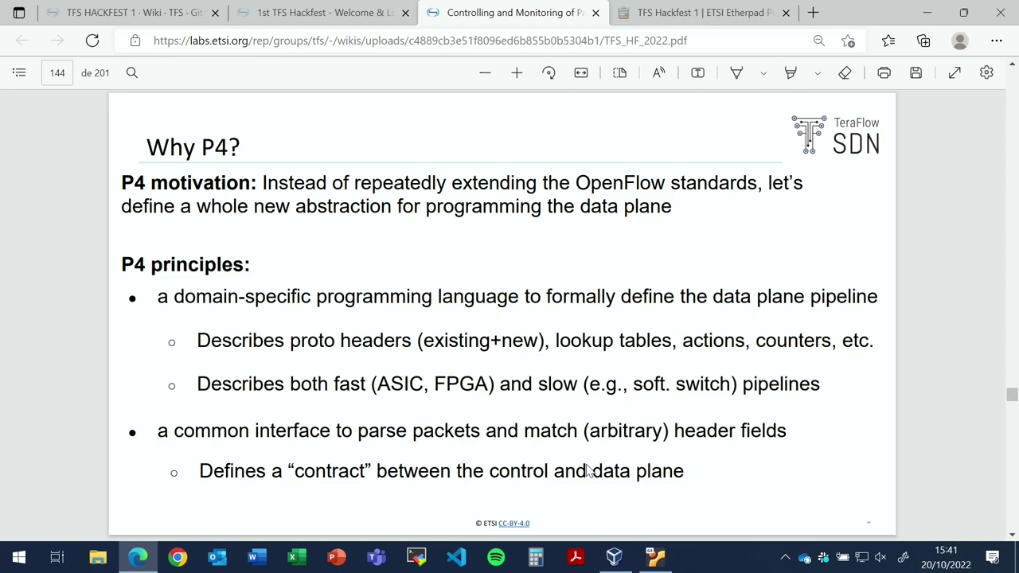
- Build up the PISA slides: parser, match-action stages, deparser, then the L2-L3.p4 compile step
key("Right")
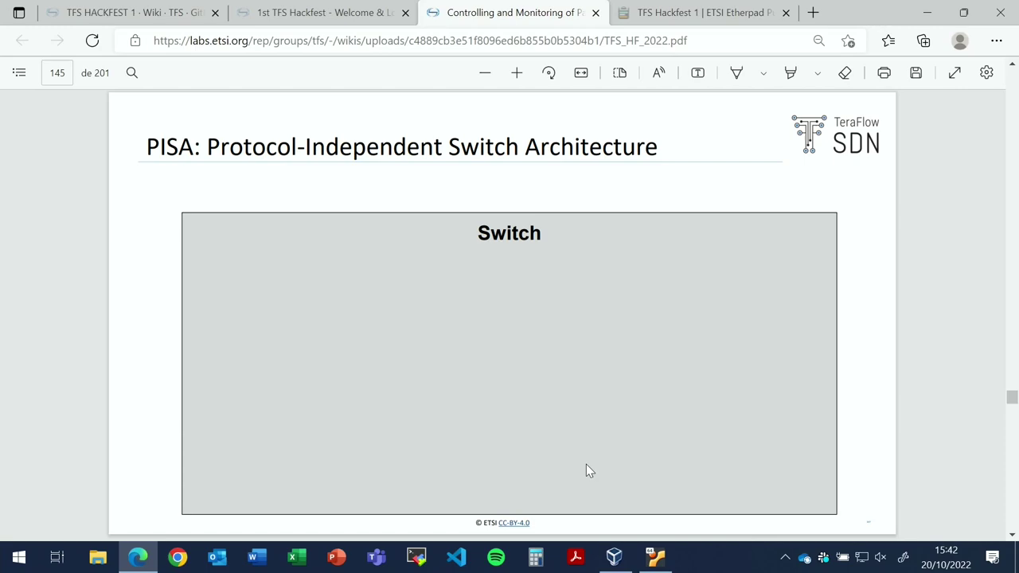
key("Right")
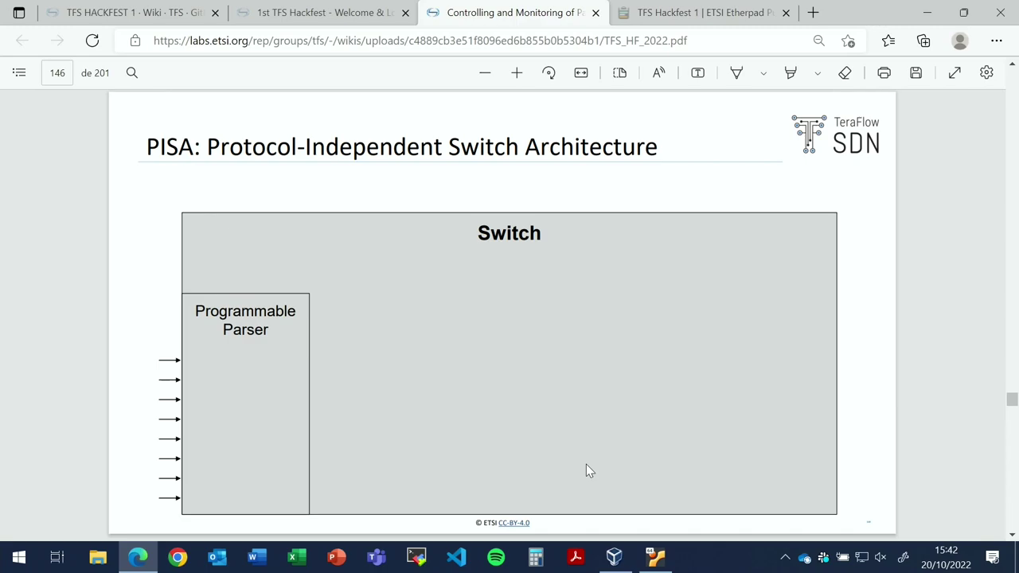
key("Right")
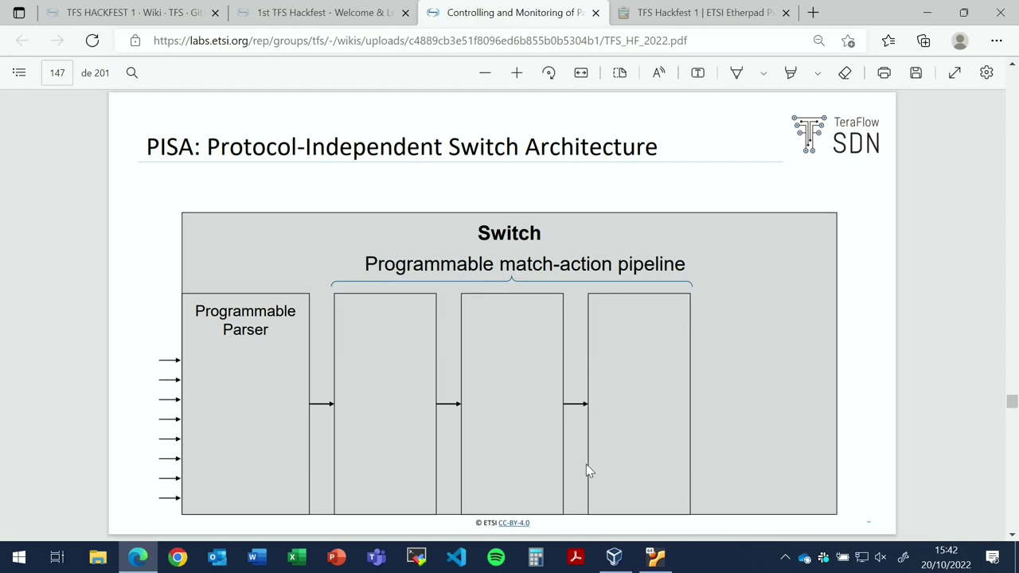
key("Right")
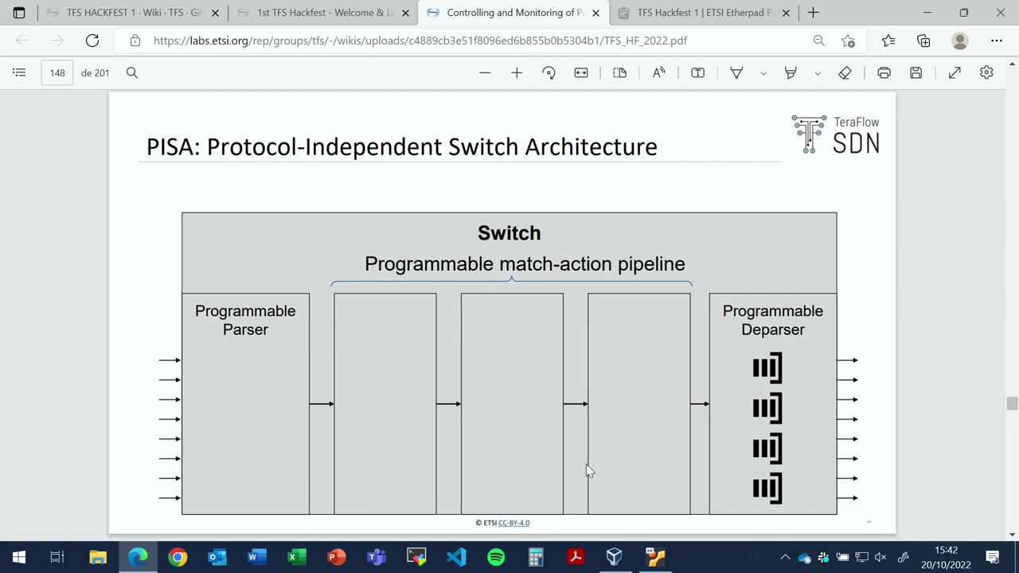
key("Page_Down")
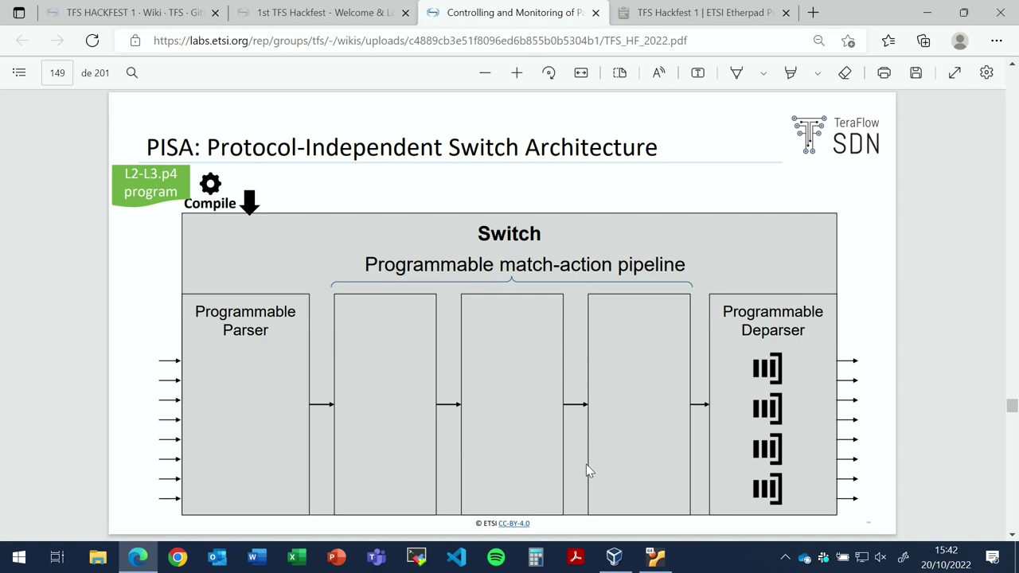
- Walk through the parser header graph, table entries and packet path, reaching the ASICs slide
key("Page_Down")
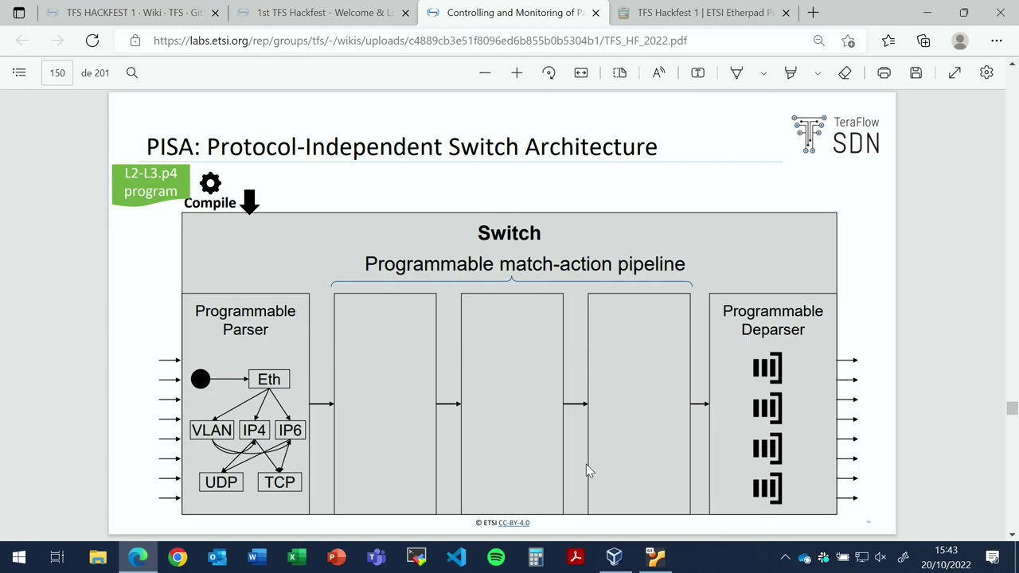
key("Page_Down")
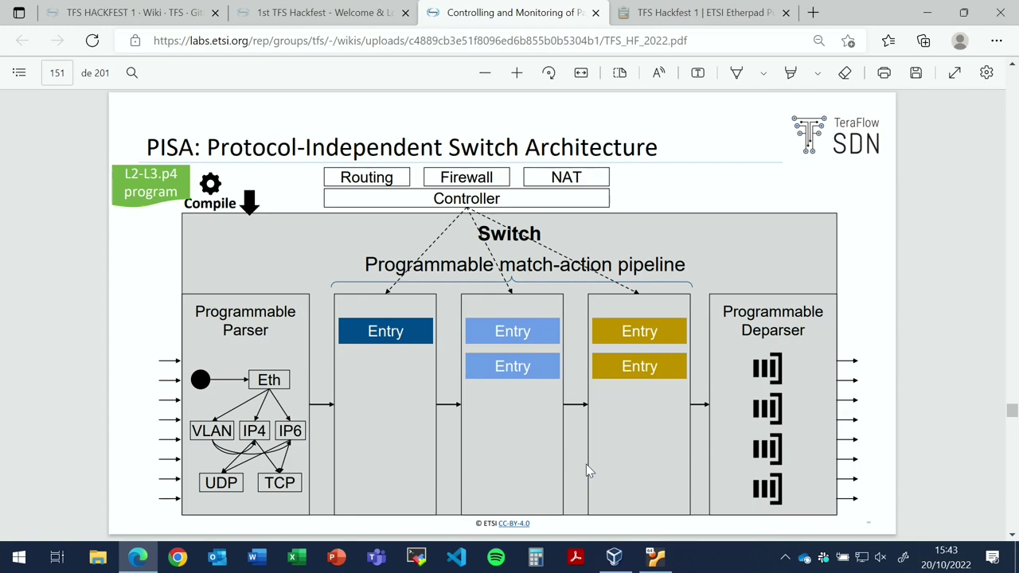
key("Right")
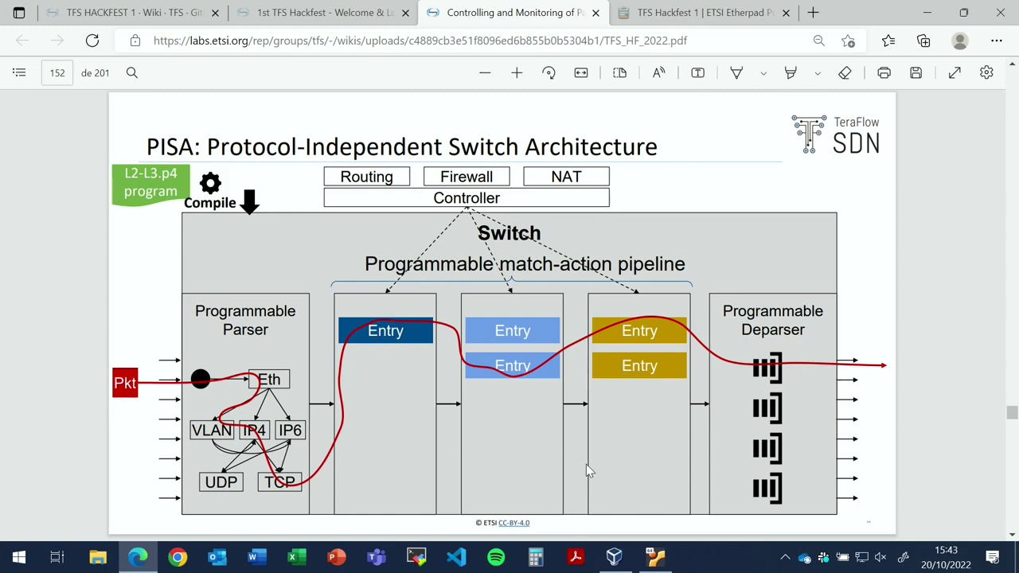
key("Page_Down")
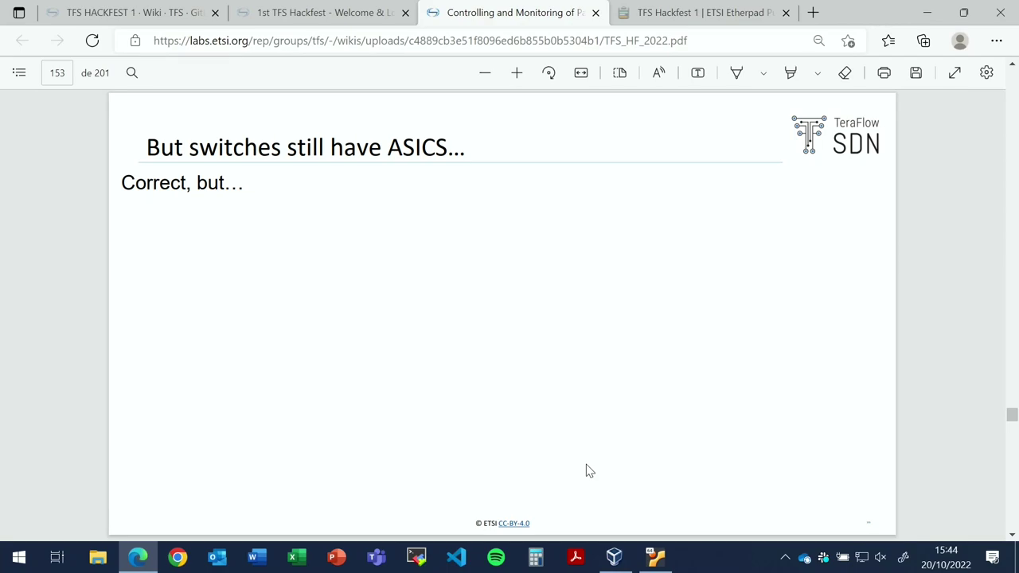
- Reveal the custom ASICs bullet and the FPGAs, NPUs and OVS programmable-switch options
key("Page_Down")
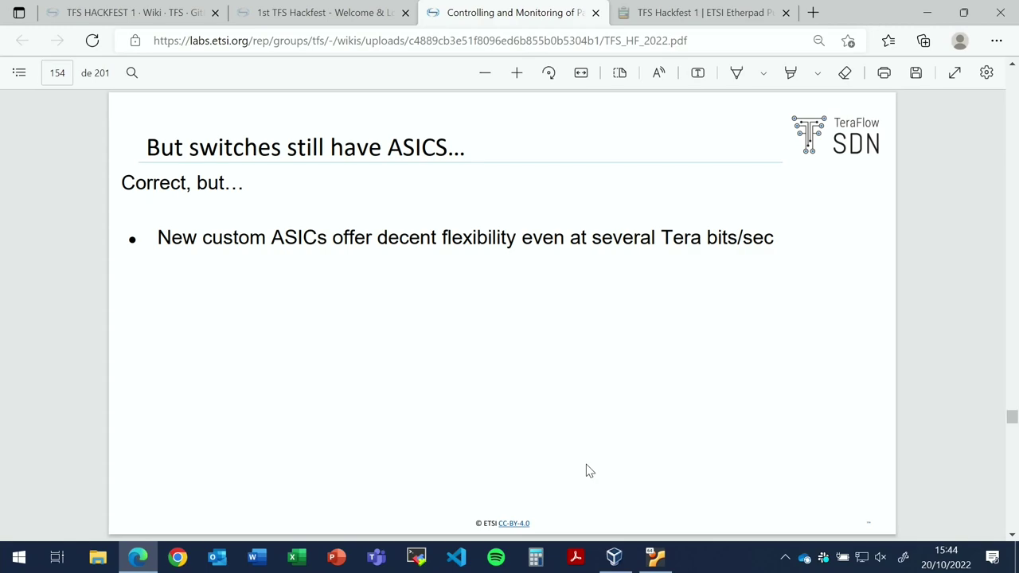
key("Right")
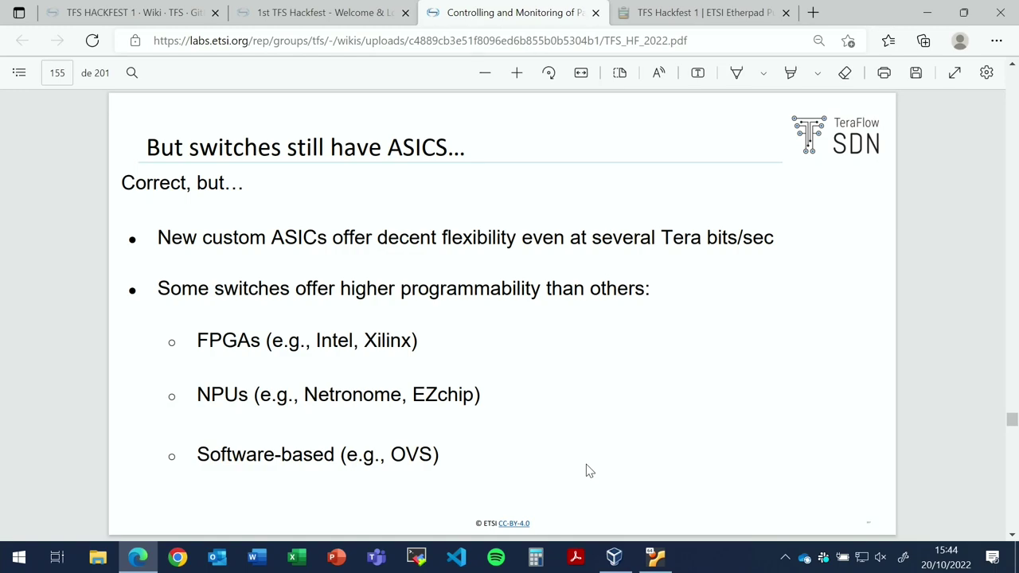
- Show the OpenFlow vs P4Runtime table, adding the pipeline- and protocol-independent columns
key("Page_Down")
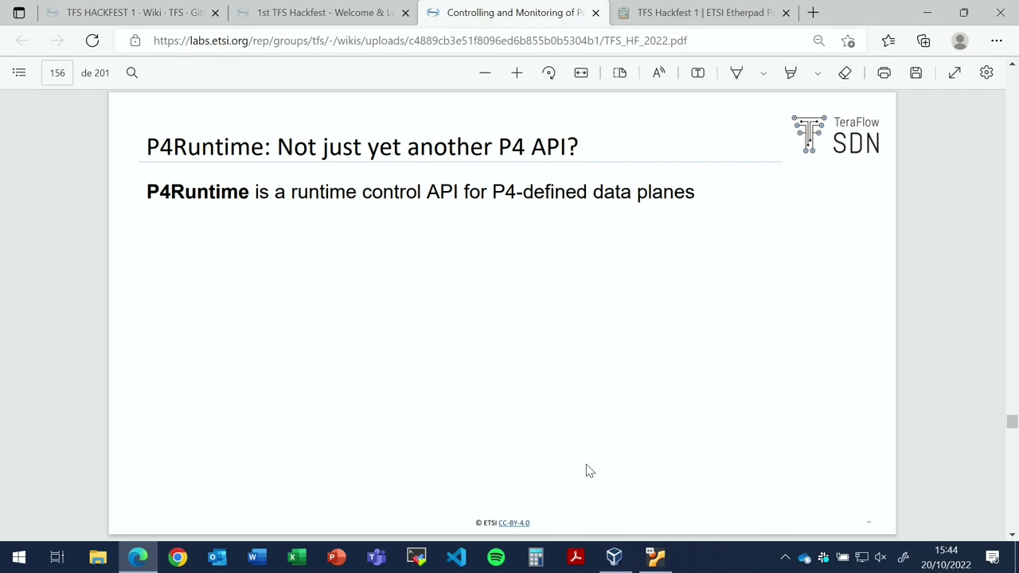
key("Page_Down")
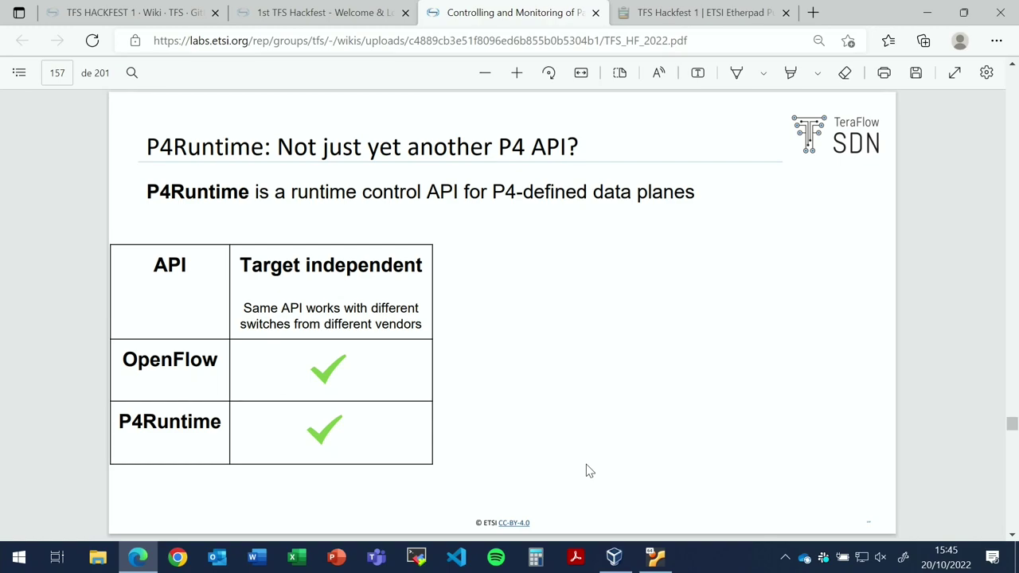
key("Page_Down")
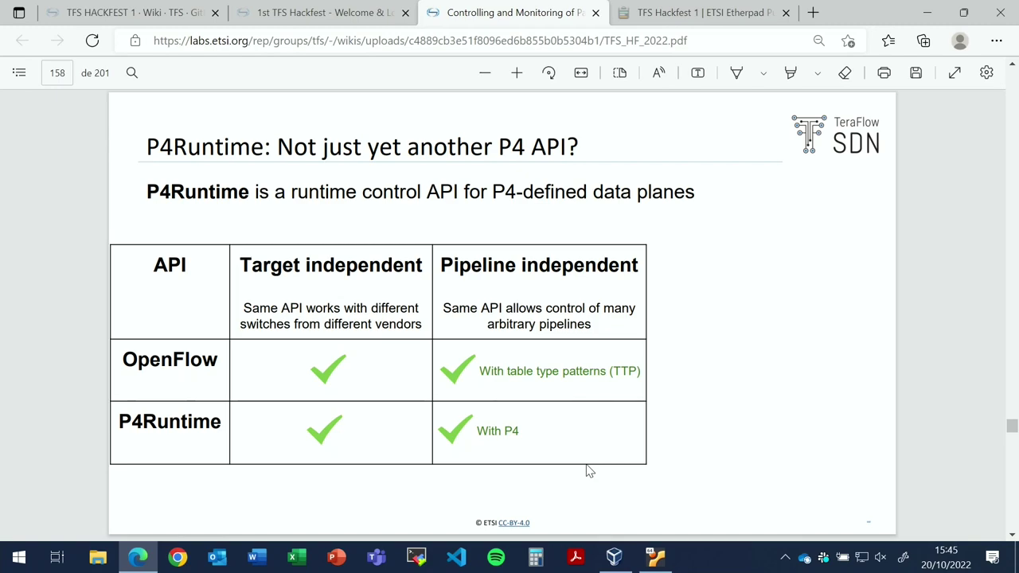
key("Right")
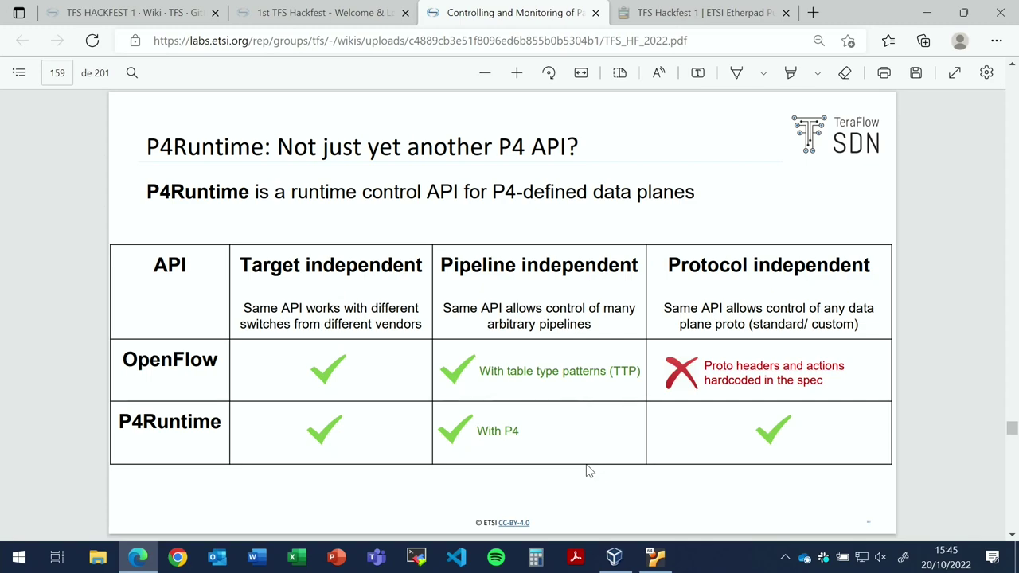
- Build the P4 workflow slide: P4Runtime client/server, Controller and Driver box, then step 1
key("Page_Down")
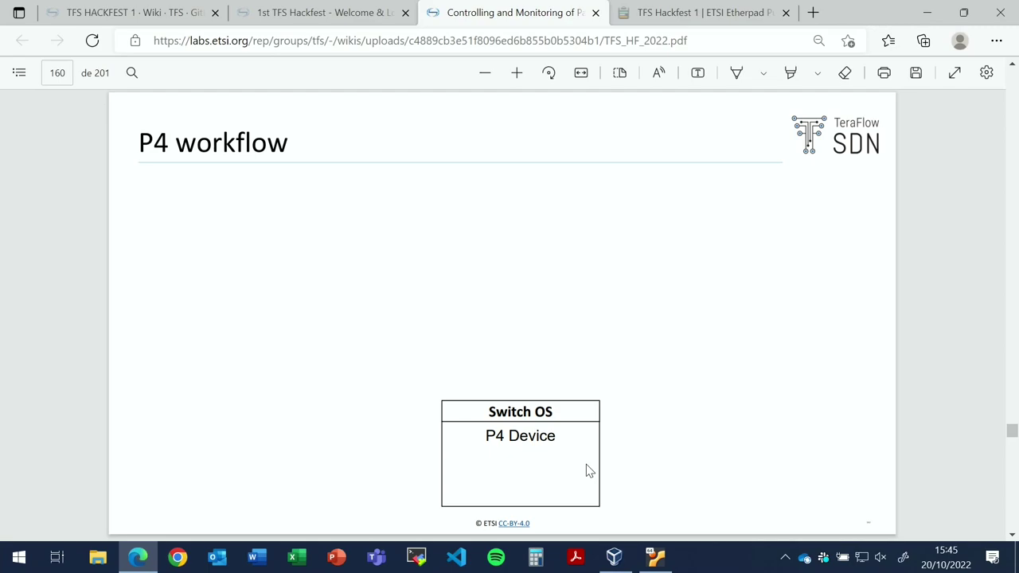
key("Right")
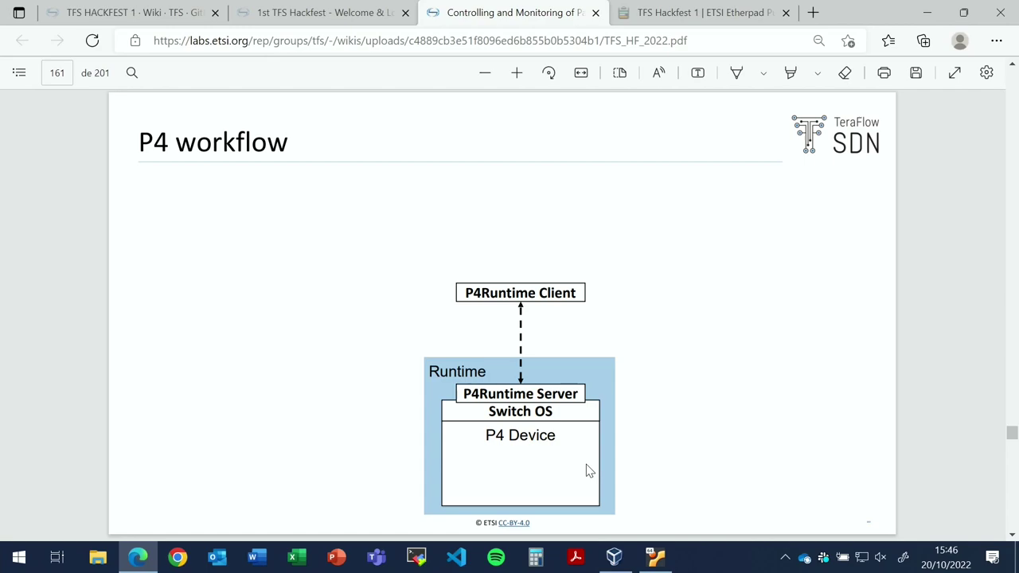
key("Right")
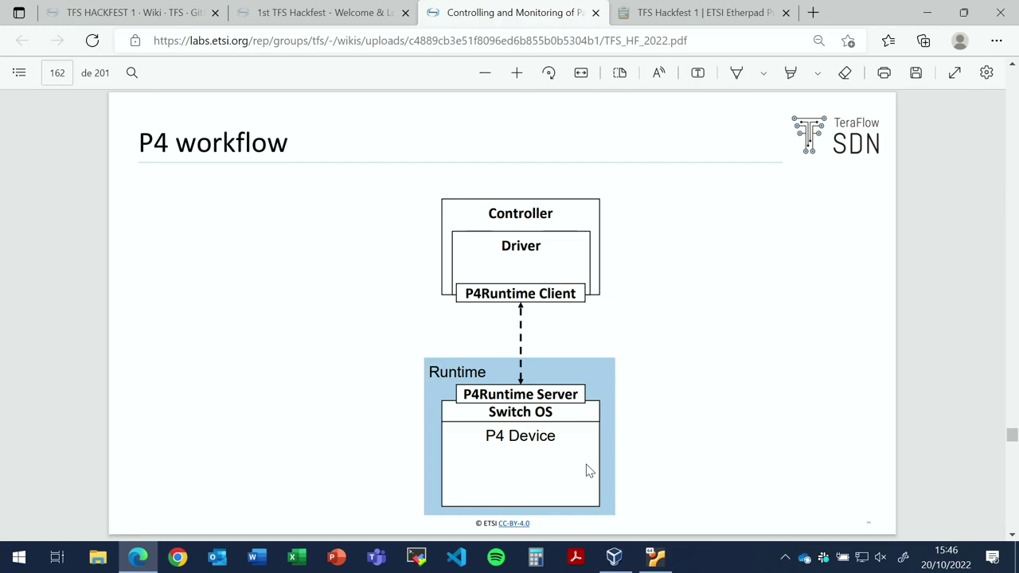
key("Page_Down")
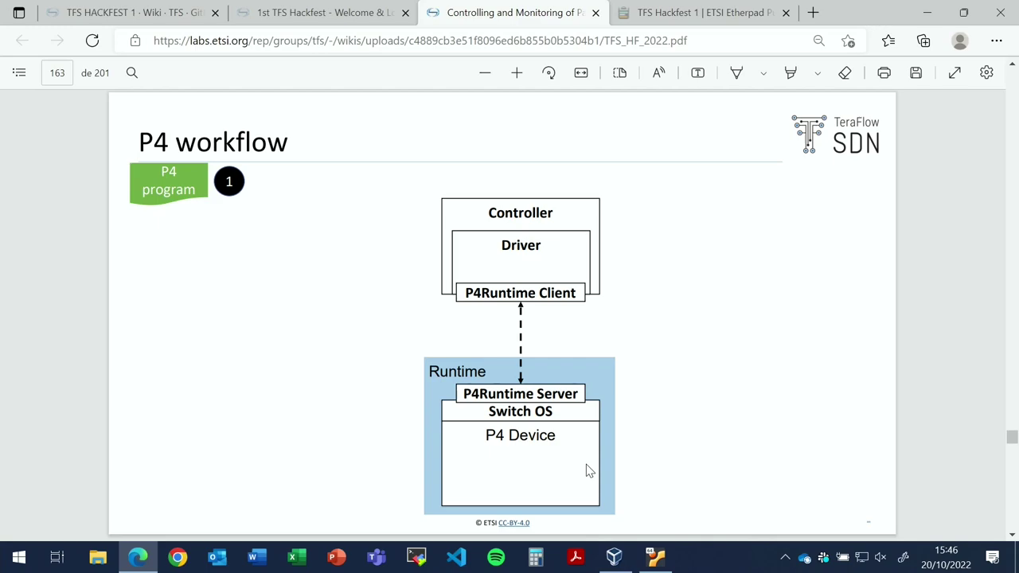
- Complete the P4 workflow with compiler, P4 bin and P4 Info, then open Mini P4 Demonstration
key("Page_Down")
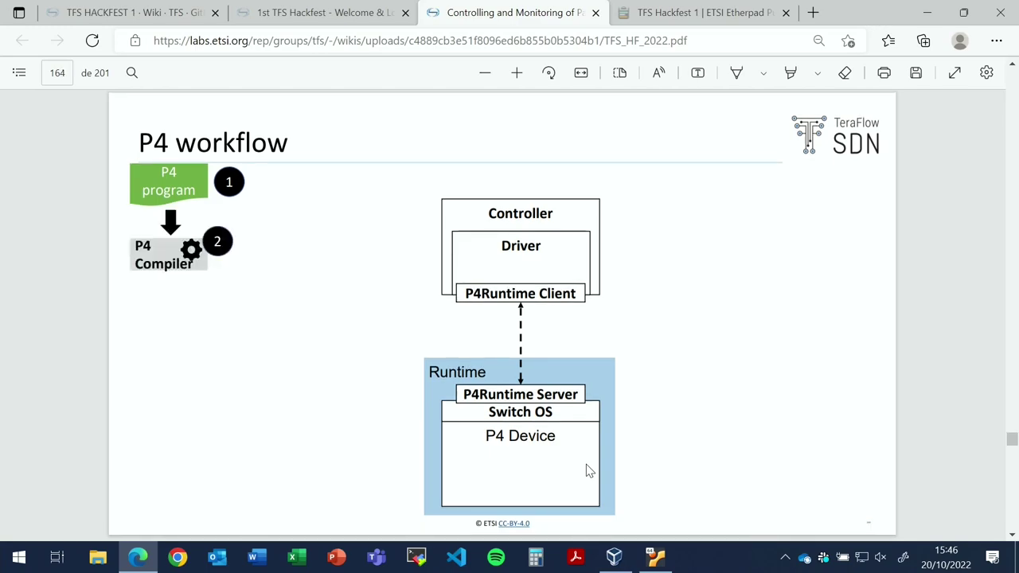
key("Page_Down")
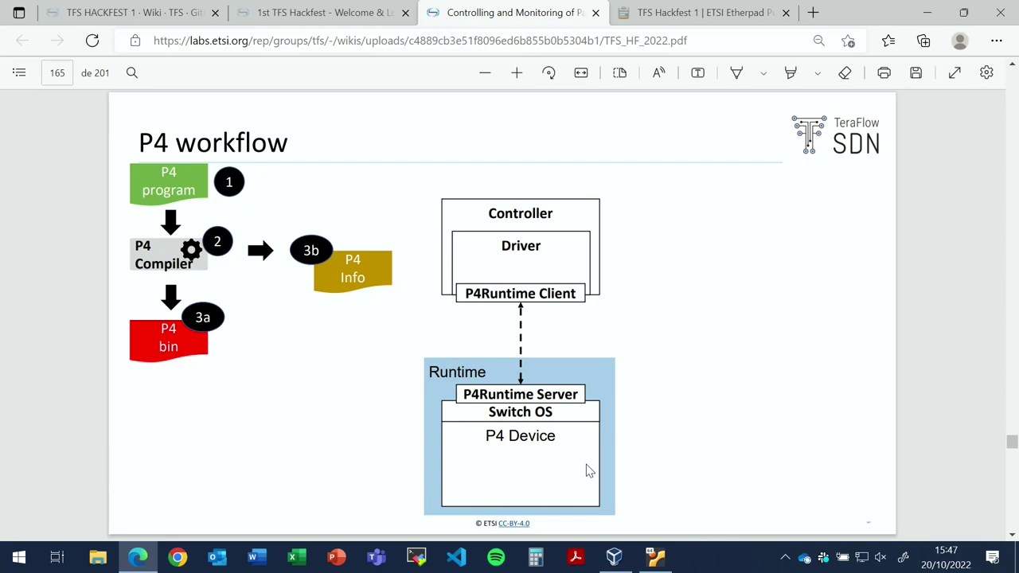
key("Right")
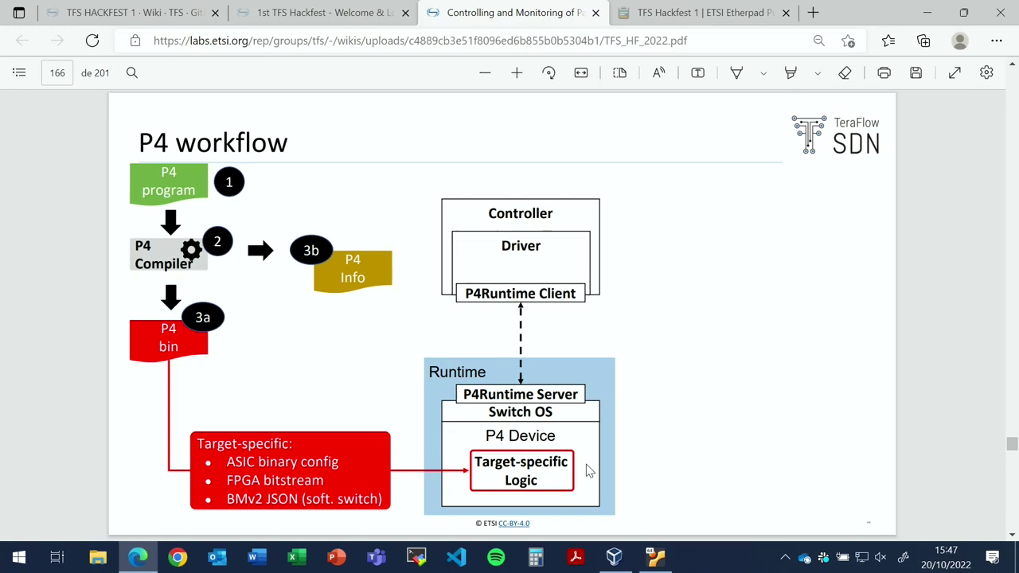
key("Right")
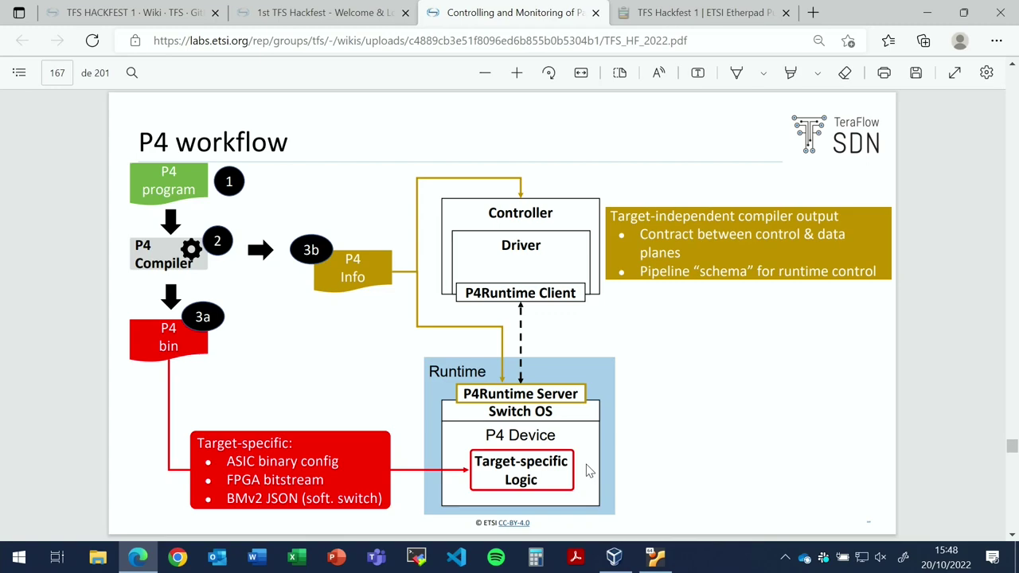
key("Right")
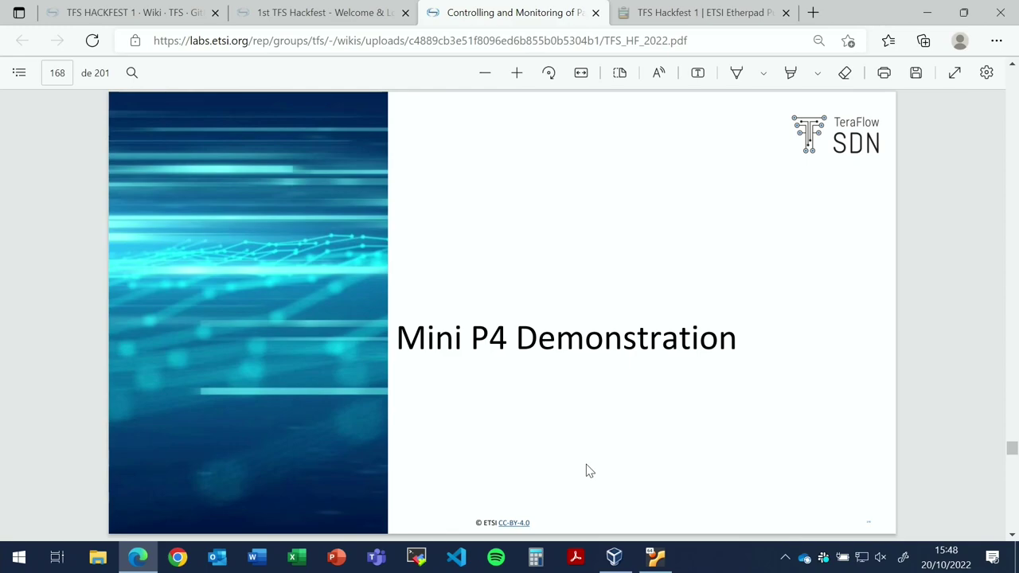
- Glance at the VM terminal, then scroll the PDF back up to page 133, 'P4 Demonstration - Preparation'
scroll(537, 427, "down", 1)
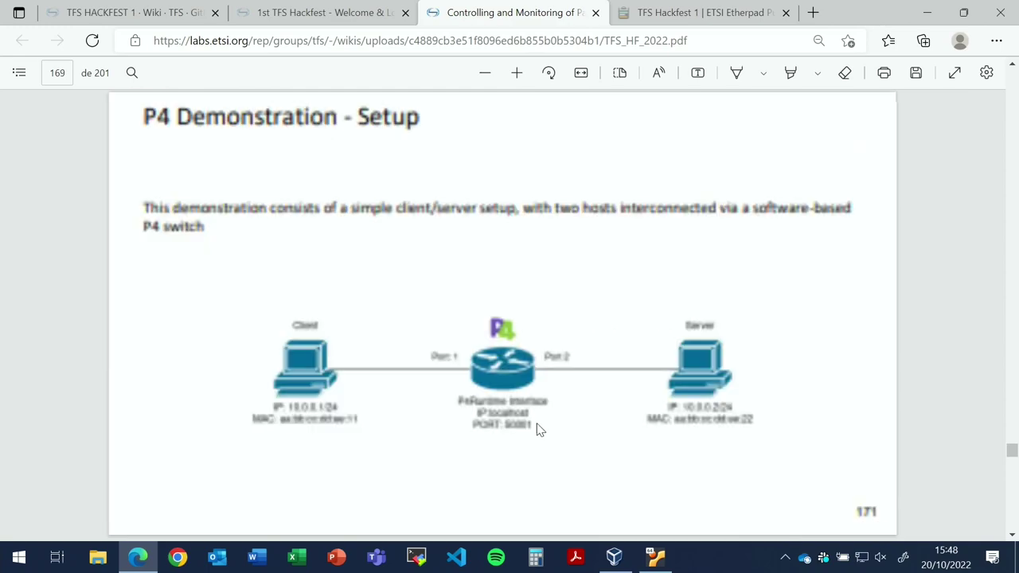
left_click(660, 558)
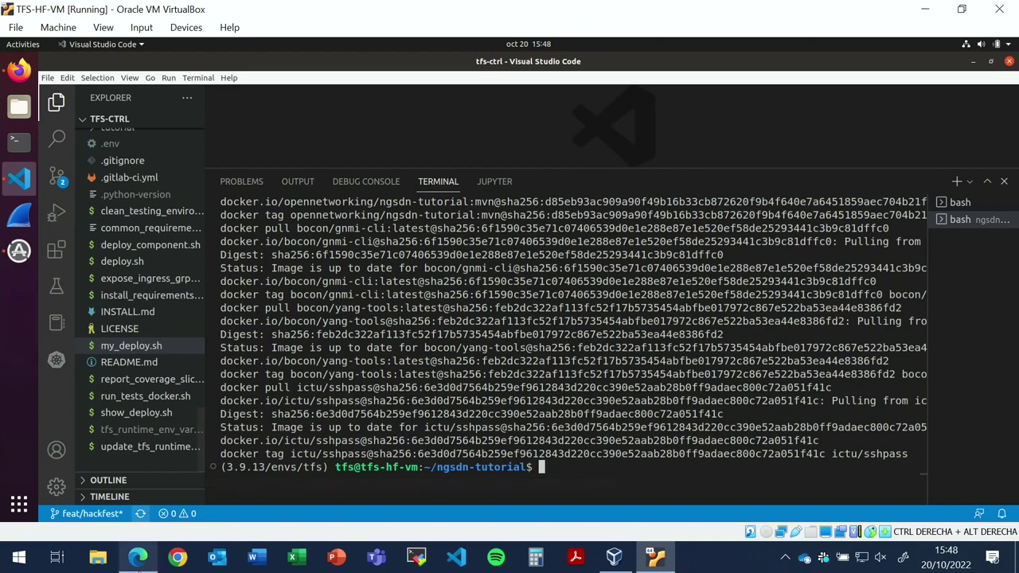
left_click(138, 560)
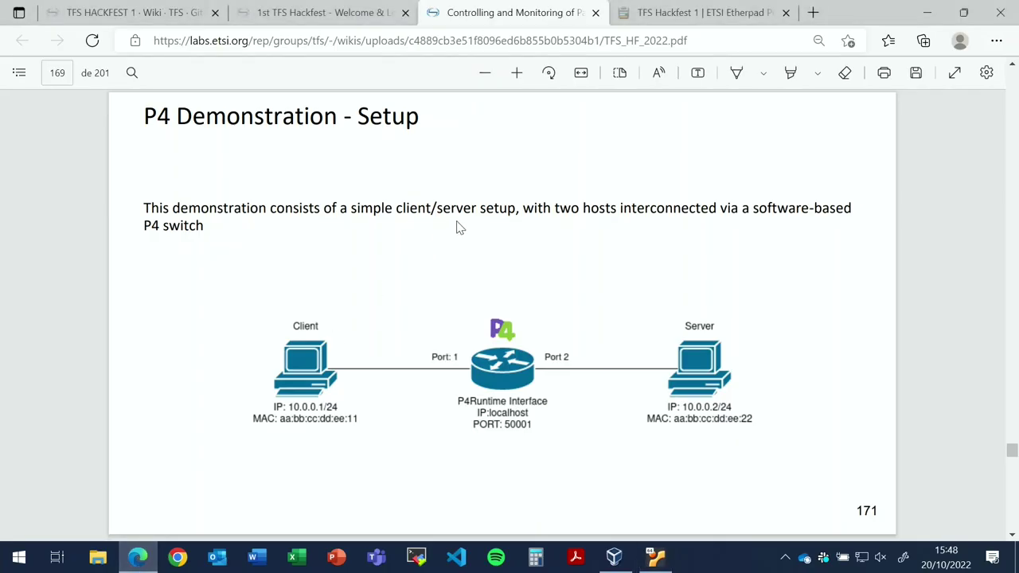
scroll(458, 227, "up", 15)
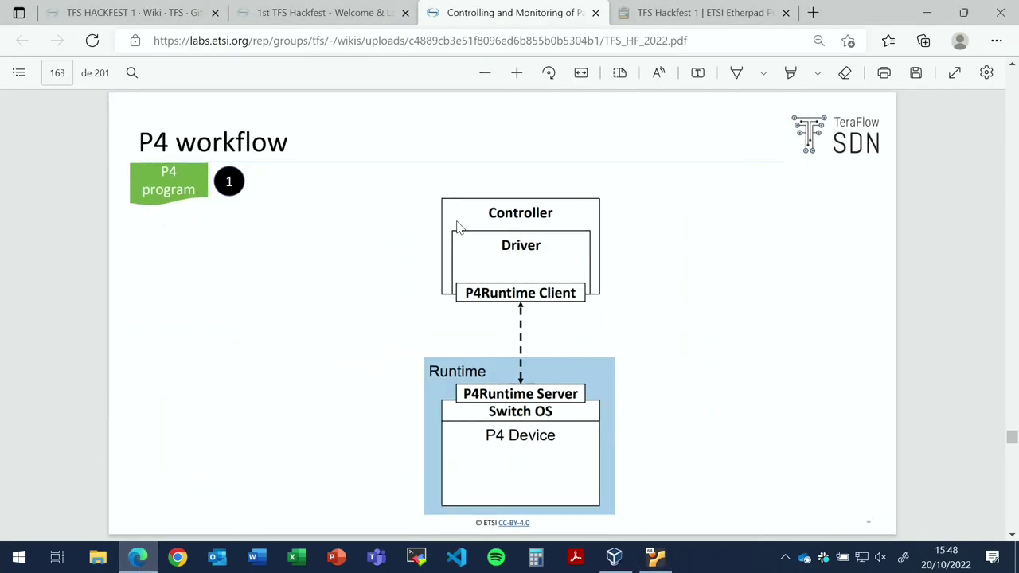
scroll(458, 227, "up", 14)
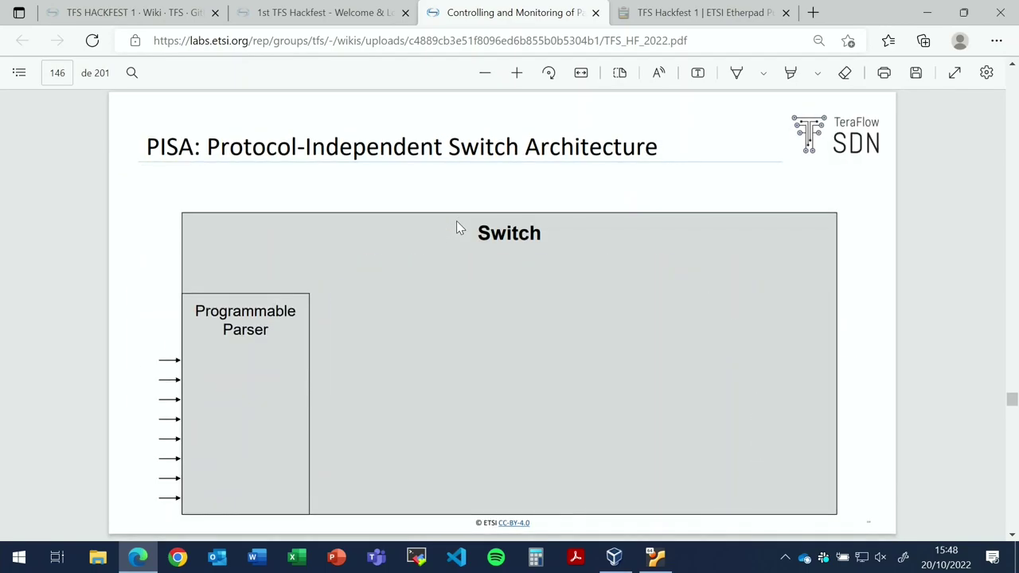
scroll(458, 227, "up", 7)
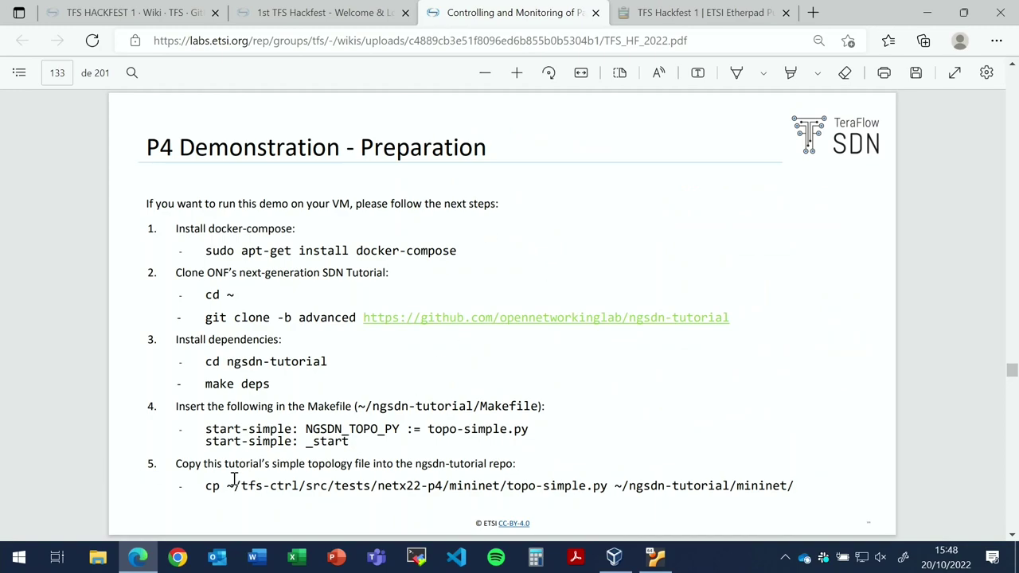
- Copy step 5's cp command for topo-simple.py from the slide and switch to the VM's VS Code
double_click(210, 486)
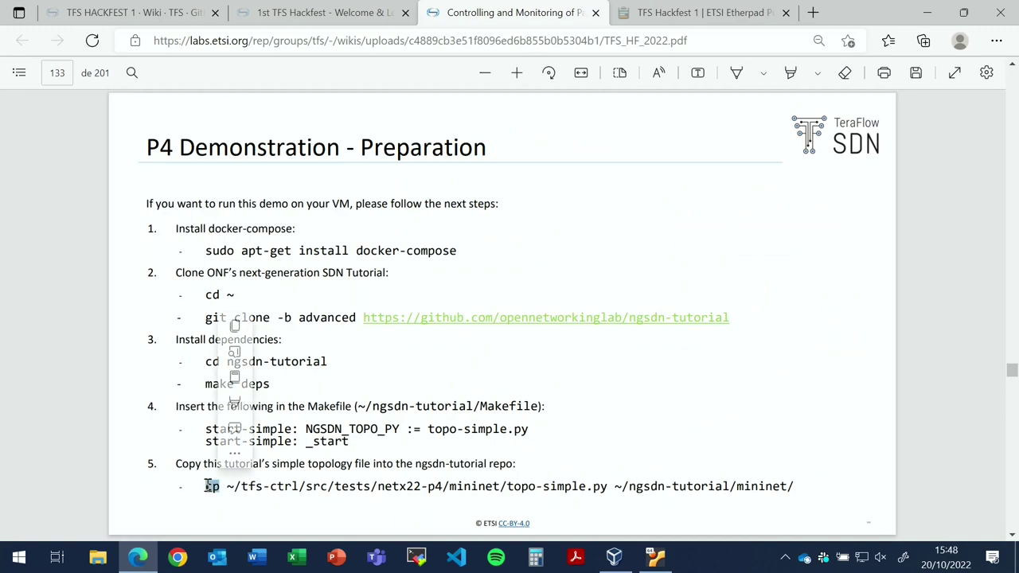
left_click(606, 498)
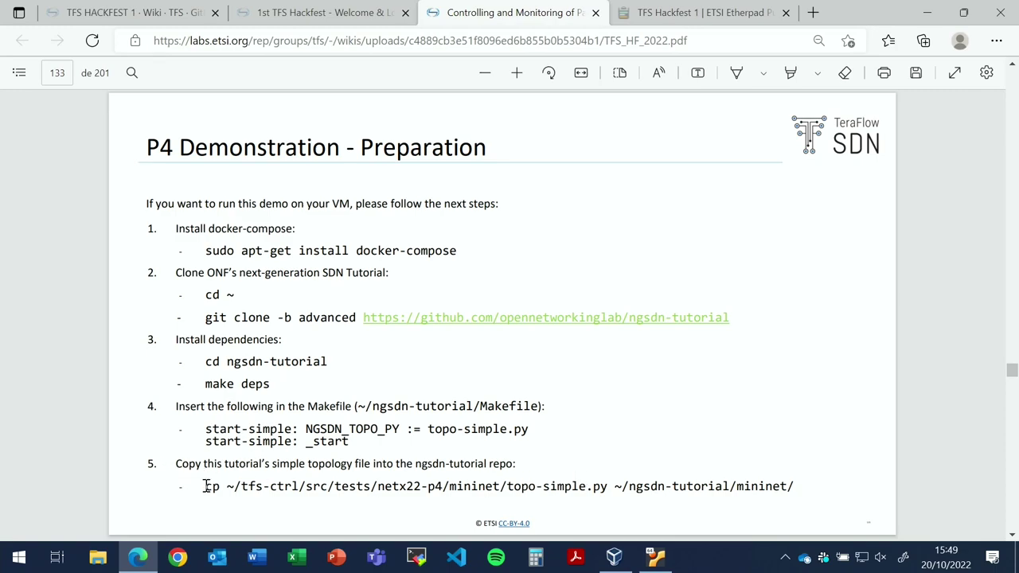
mouse_move(205, 486)
left_mouse_down()
mouse_move(614, 464)
mouse_move(799, 480)
mouse_move(298, 515)
mouse_move(189, 486)
mouse_move(205, 486)
left_mouse_up()
left_click(793, 487)
right_click(208, 486)
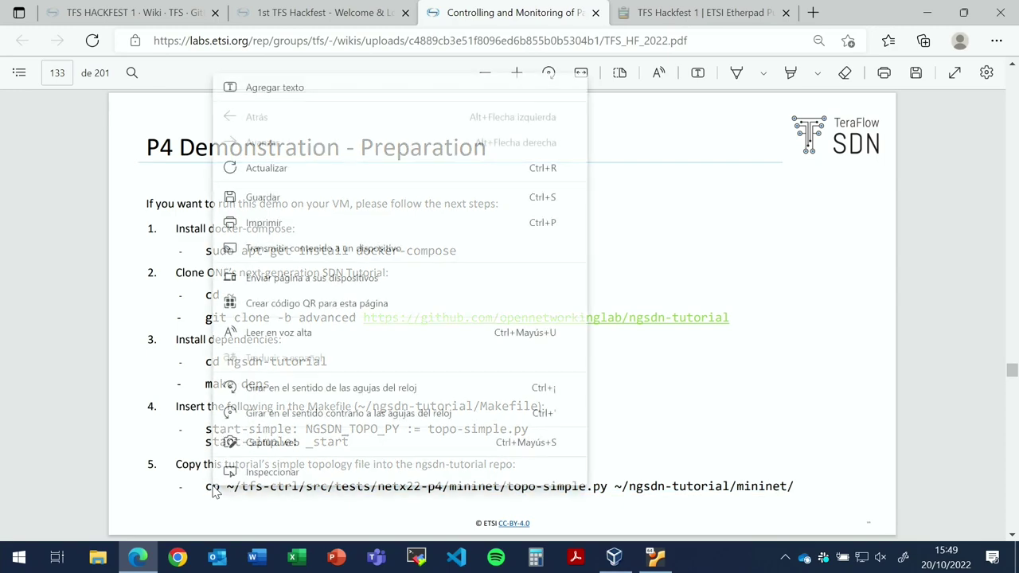
left_click(150, 437)
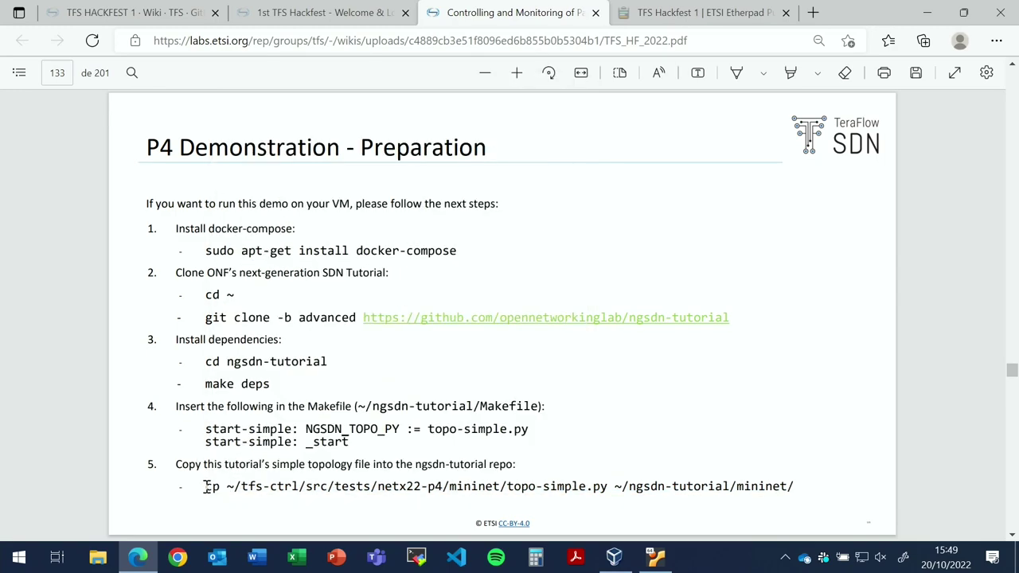
left_click_drag(205, 486, 794, 484)
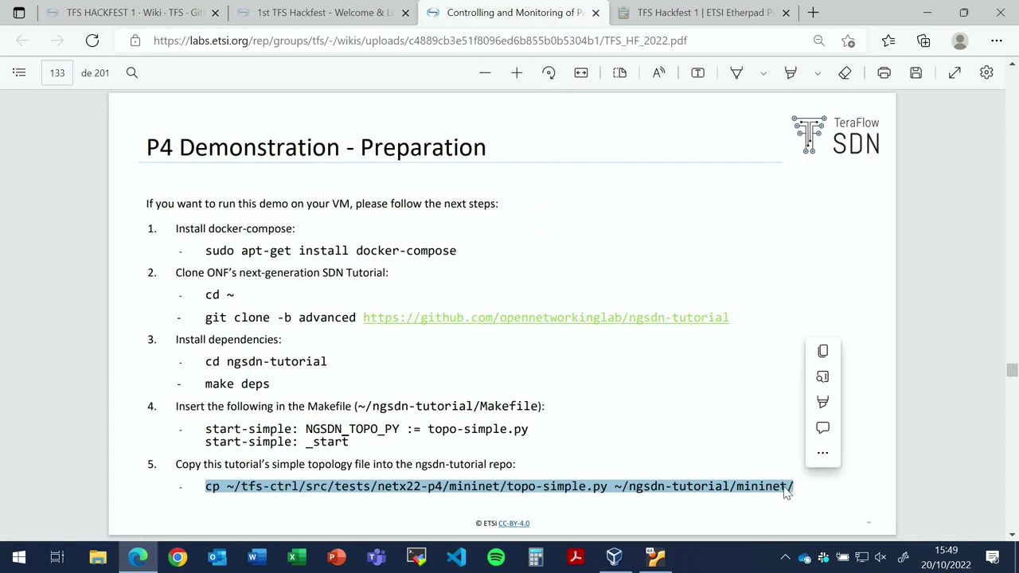
right_click(784, 486)
left_click(663, 231)
left_click(655, 557)
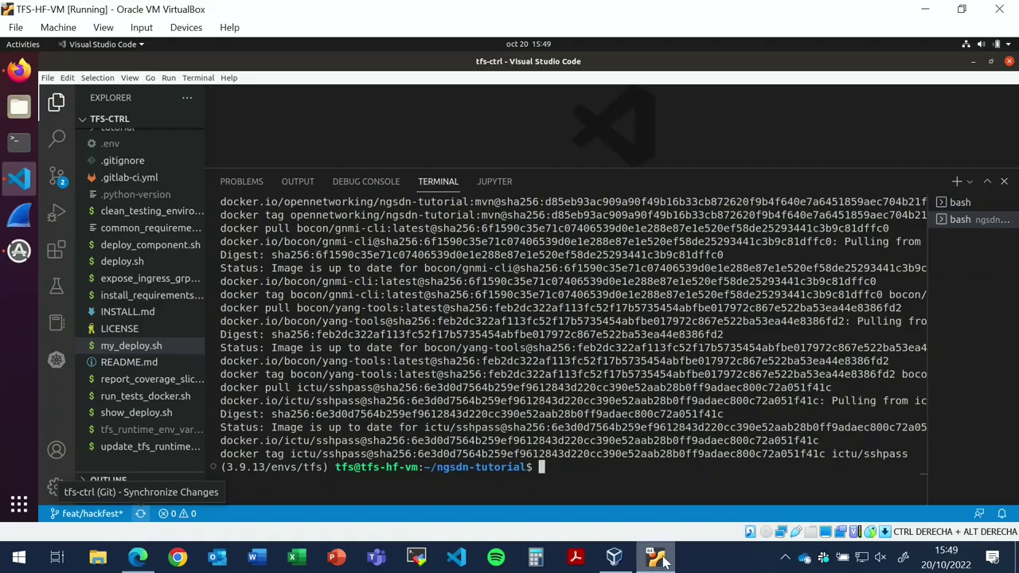
- Paste and run the cp command copying topo-simple.py into ngsdn-tutorial/mininet
right_click(559, 308)
left_click(589, 374)
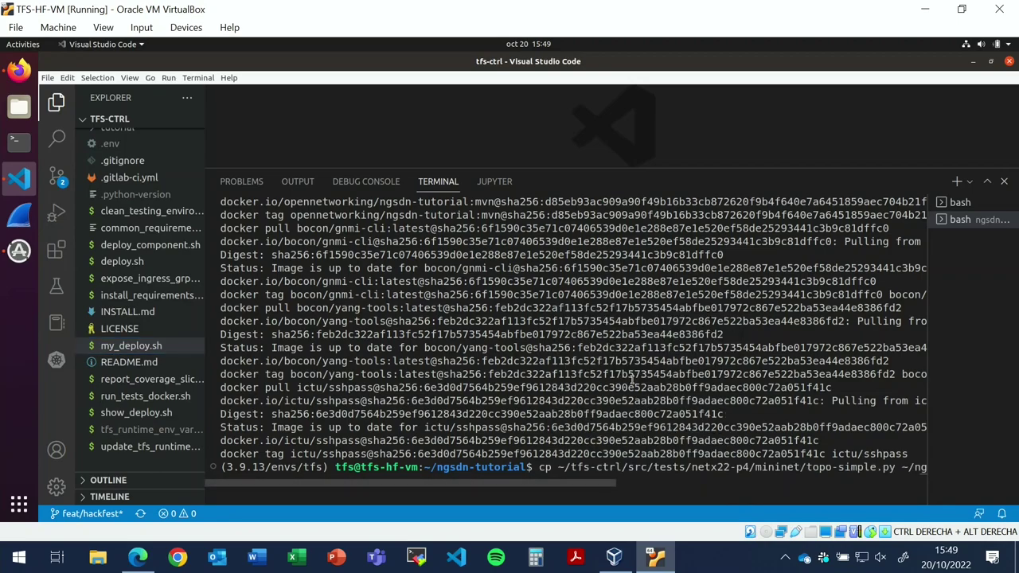
key("Return")
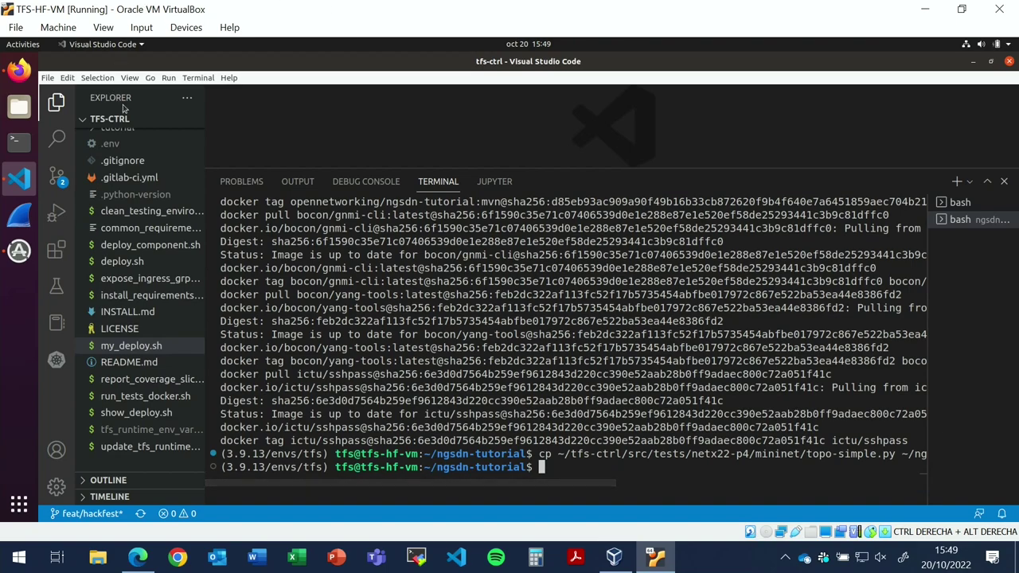
- Collapse the hackfest and common folders in the Explorer
scroll(146, 212, "up", 15)
scroll(146, 212, "up", 15)
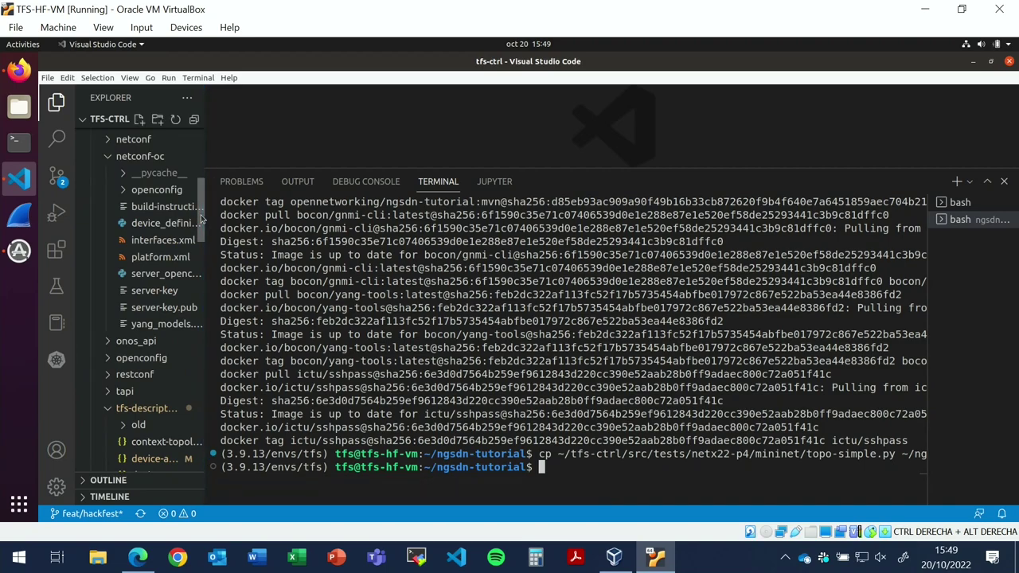
scroll(159, 215, "up", 5)
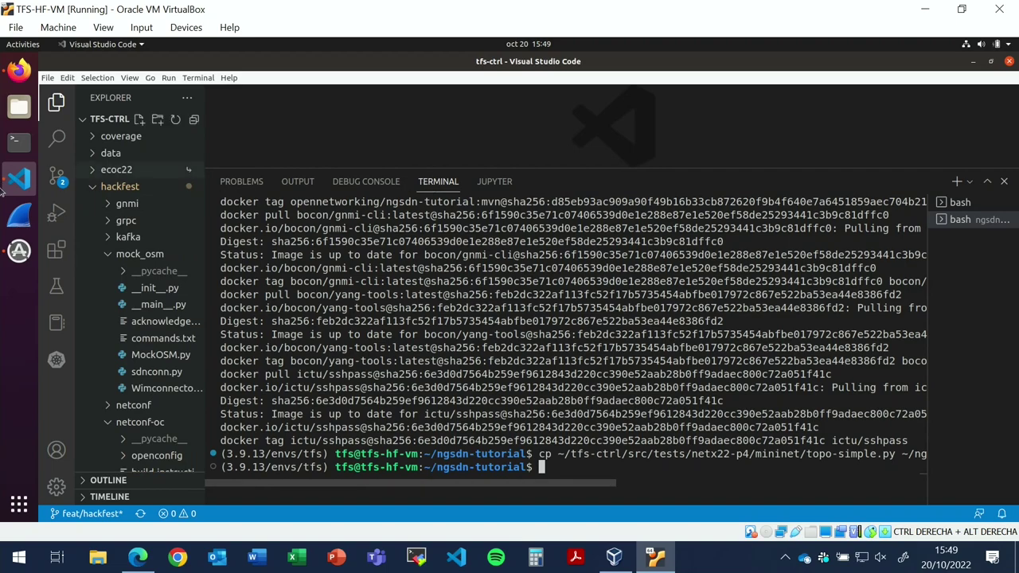
left_click(92, 186)
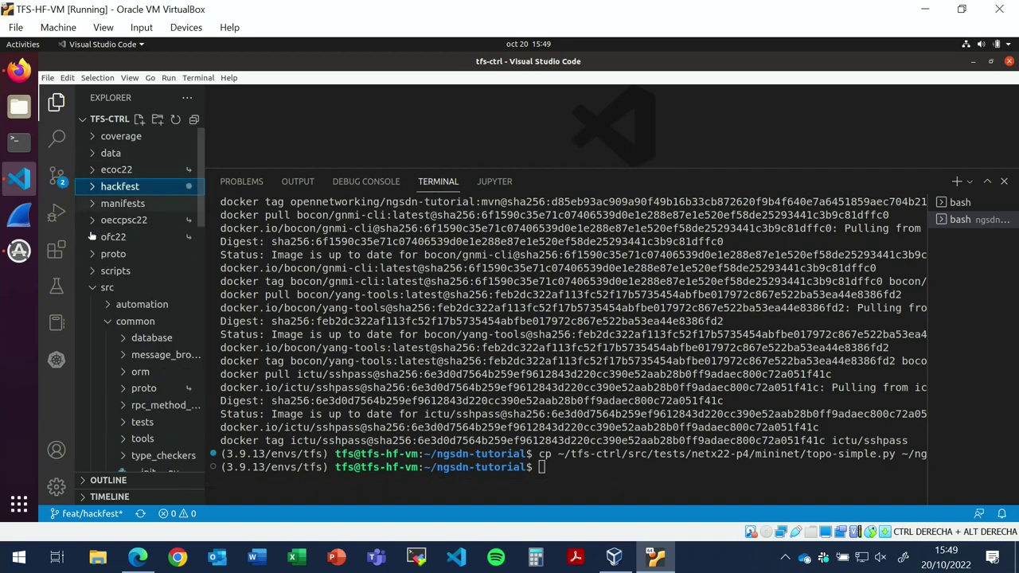
left_click(111, 320)
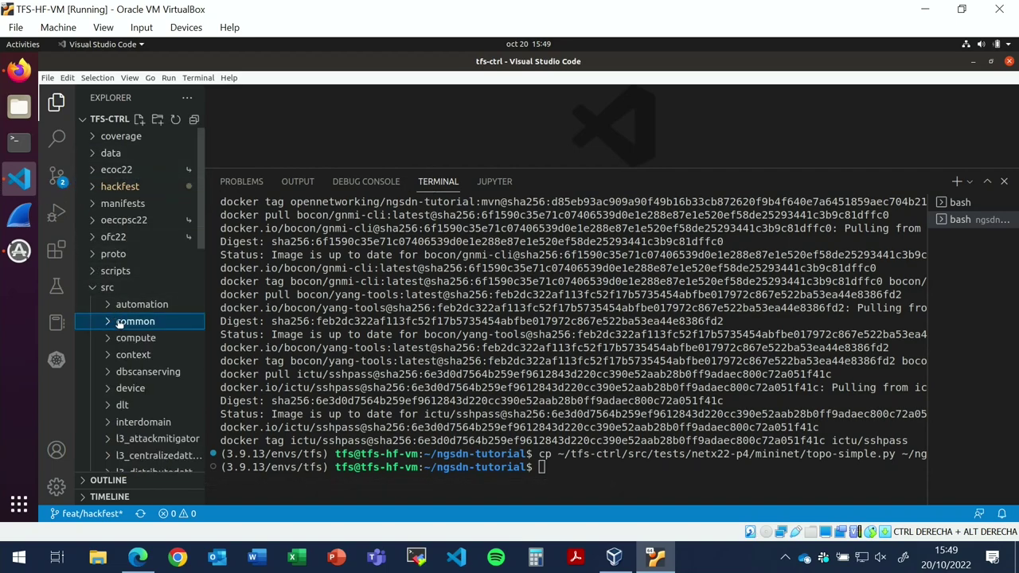
scroll(131, 382, "down", 3)
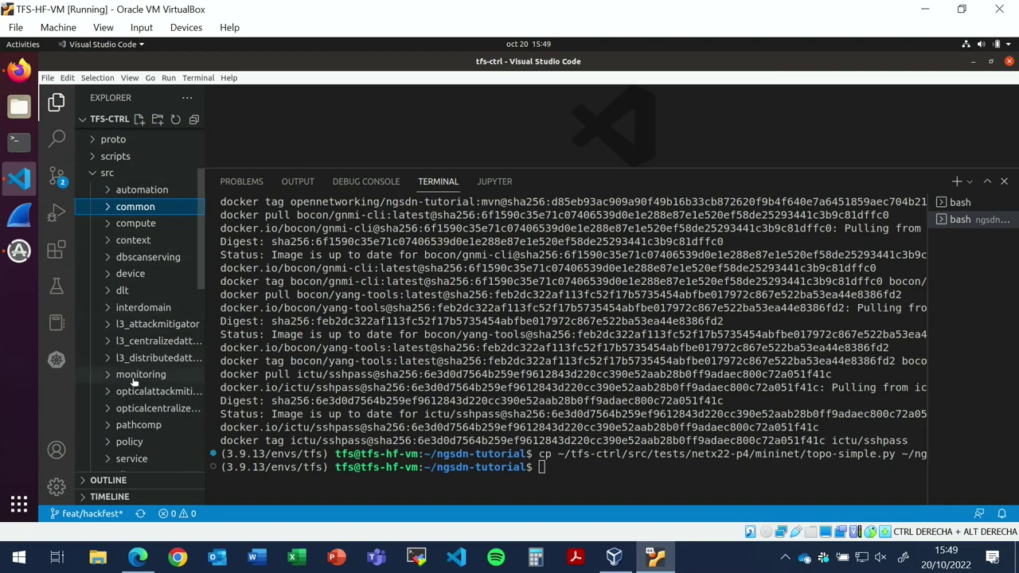
scroll(158, 376, "down", 1)
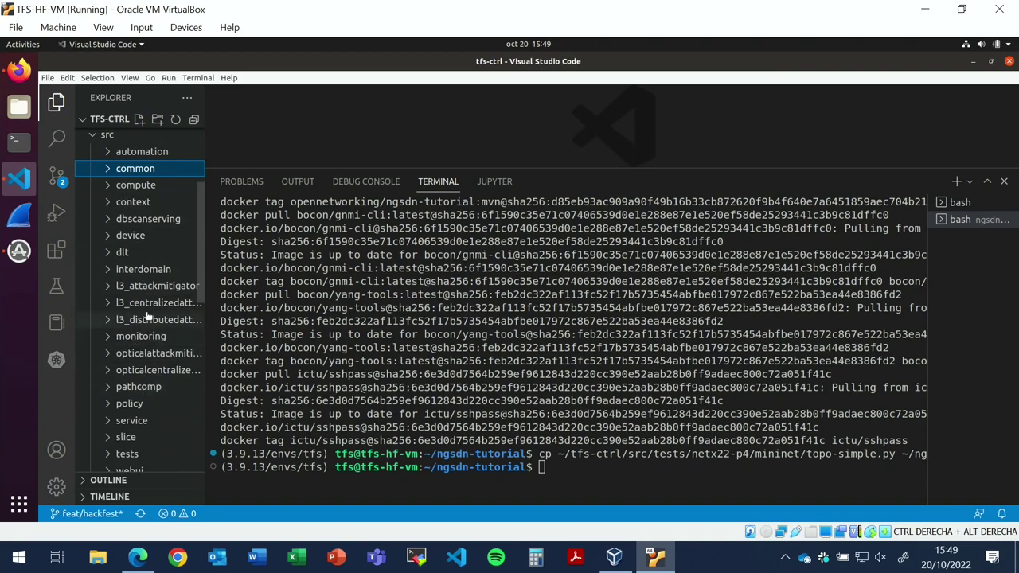
- Open src/tests/netx22-p4/mininet/topo-simple.py and shrink the terminal panel beneath it
left_click(164, 455)
scroll(158, 414, "down", 3)
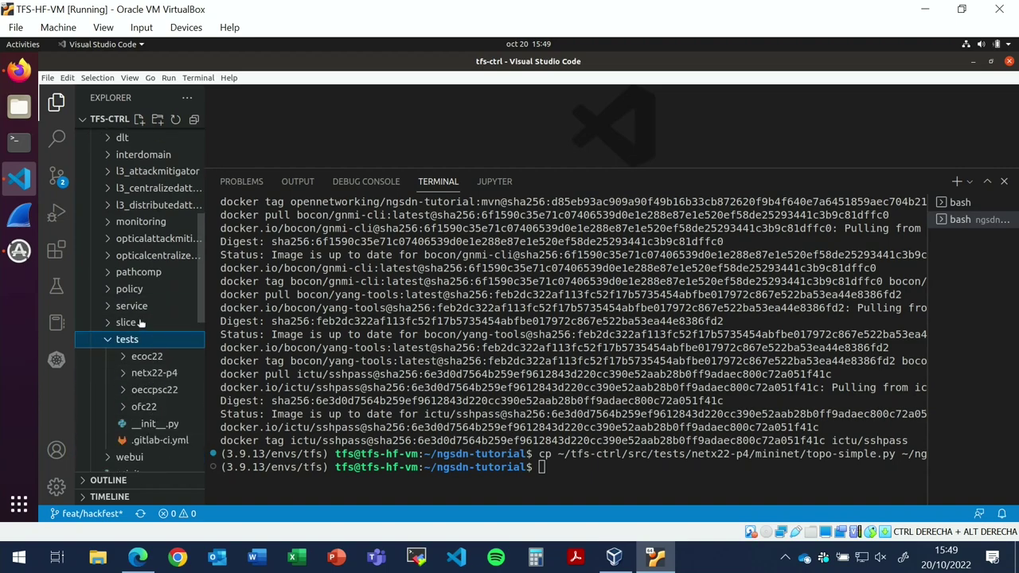
left_click(153, 374)
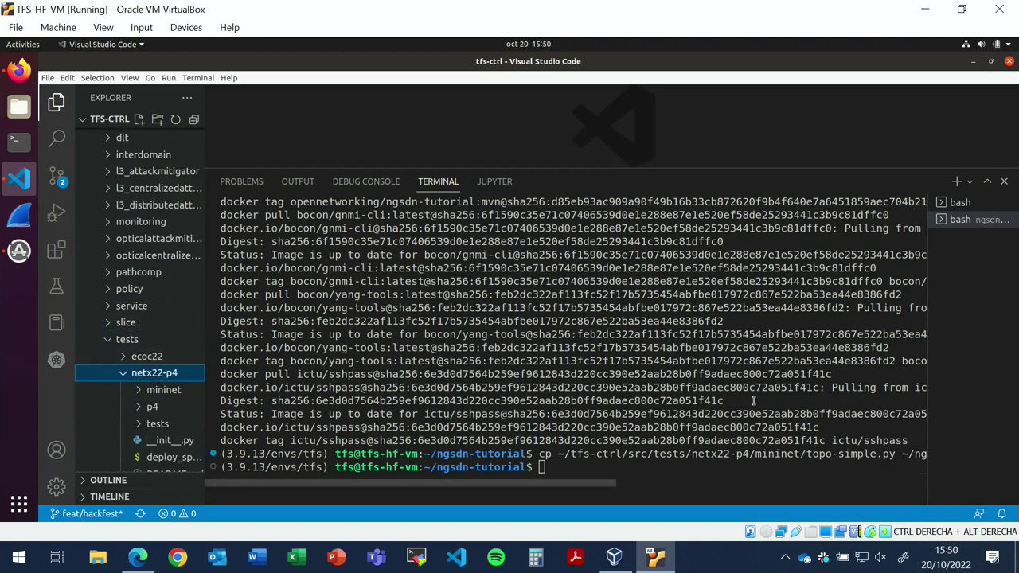
left_click(165, 392)
left_click(167, 407)
left_click_drag(599, 169, 603, 422)
- Read through topo-simple.py down to main(), then enlarge the terminal to show the docker pull output
left_click(582, 183)
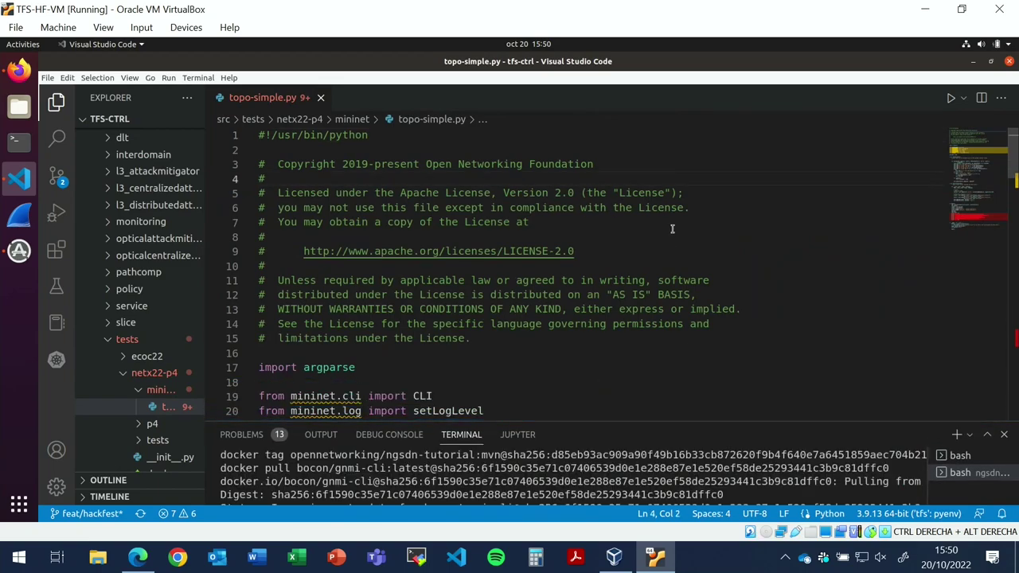
scroll(637, 248, "down", 8)
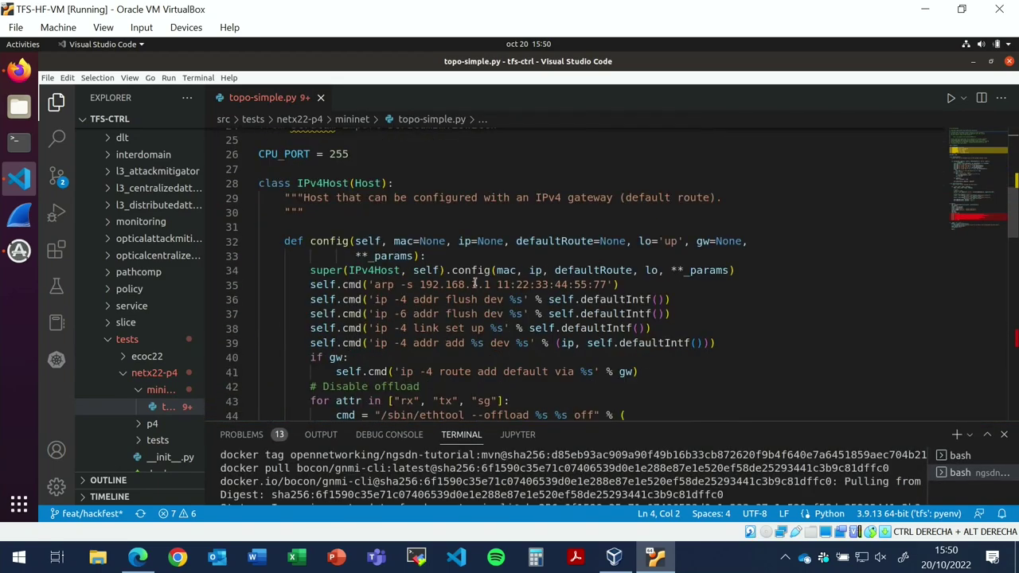
scroll(474, 284, "down", 7)
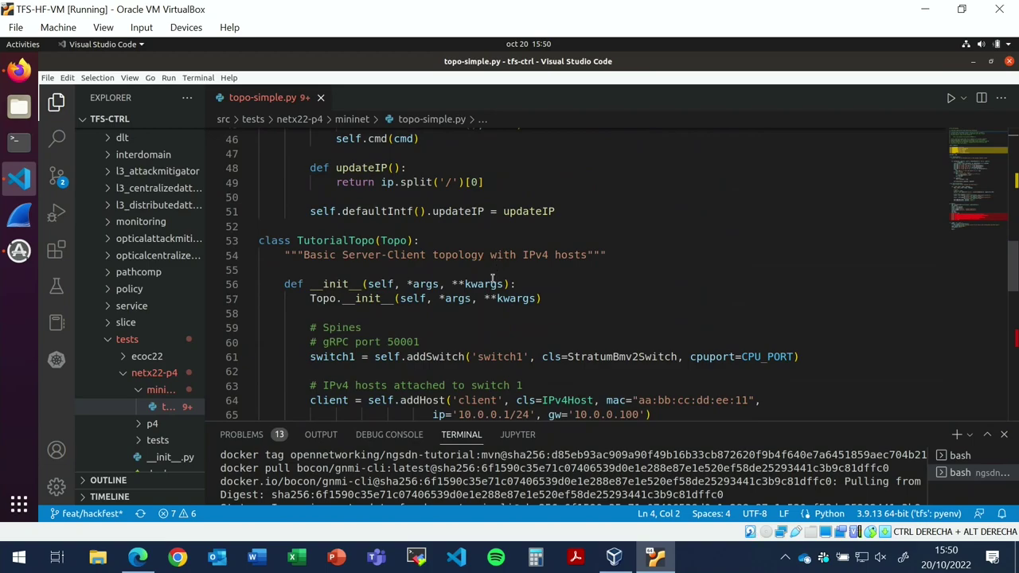
scroll(377, 381, "down", 2)
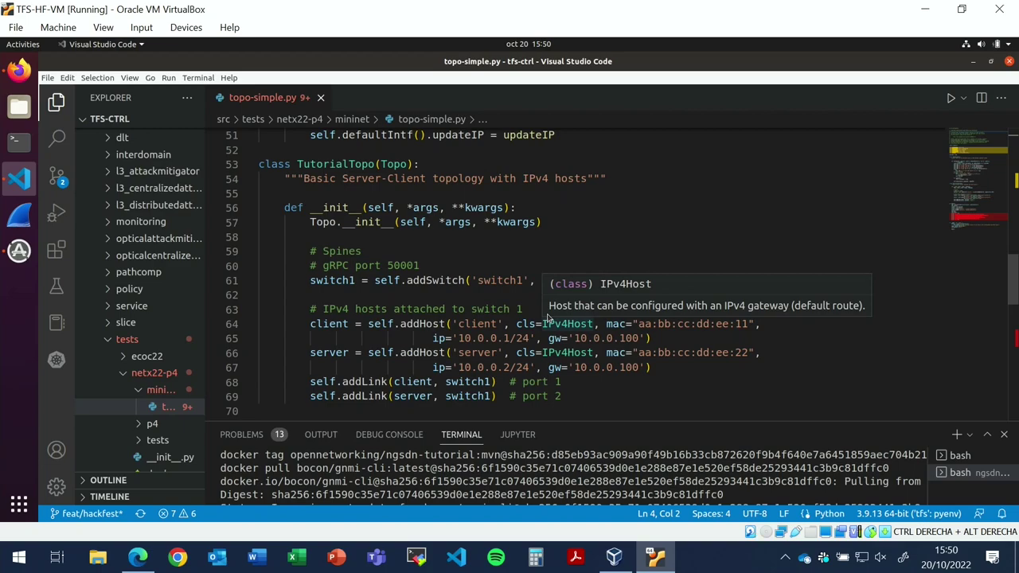
scroll(456, 282, "down", 4)
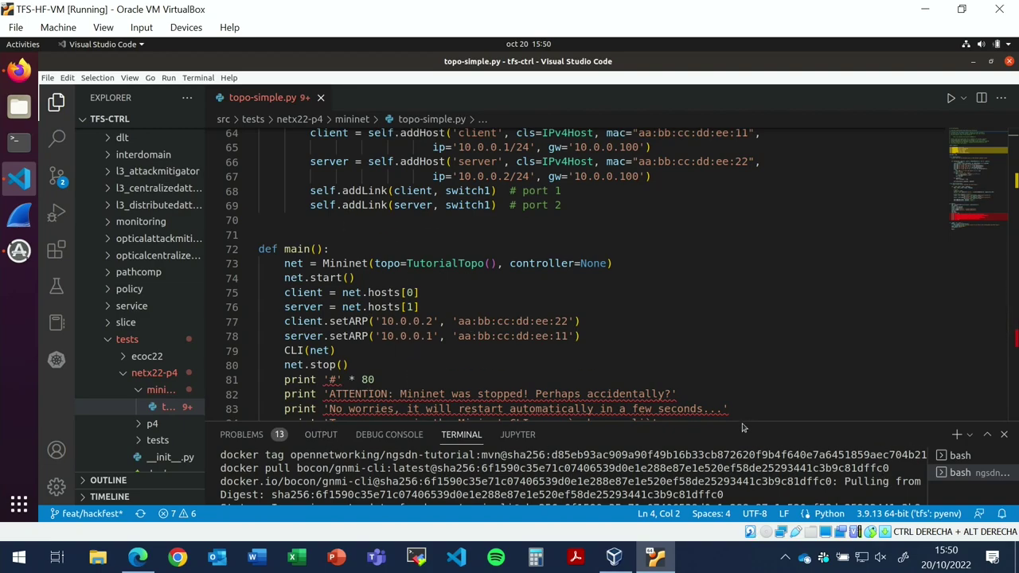
left_click_drag(734, 422, 728, 238)
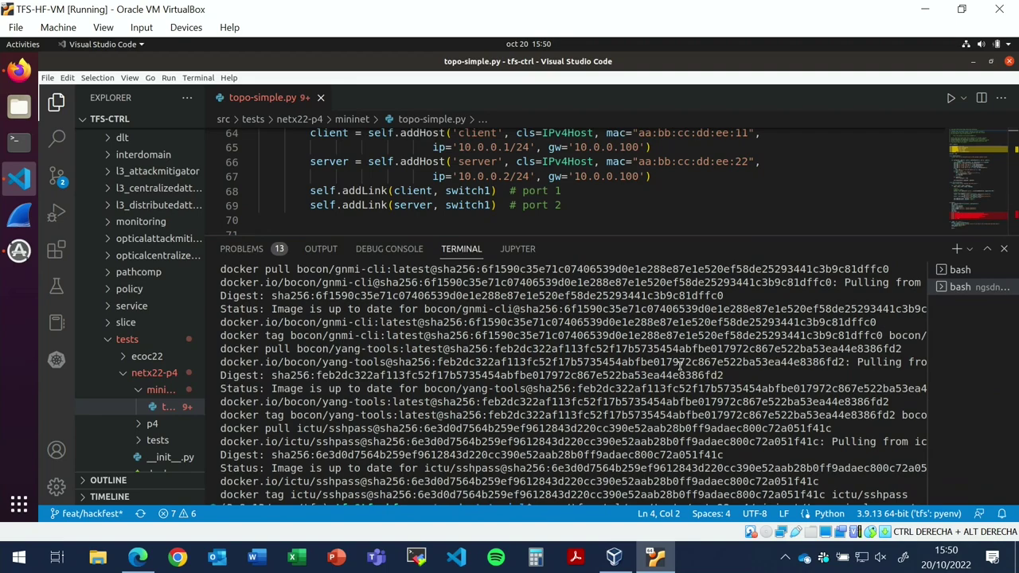
- Open ngsdn-tutorial's Makefile in vi from the second bash terminal
left_click(961, 270)
left_click(964, 288)
left_click_drag(633, 233, 632, 141)
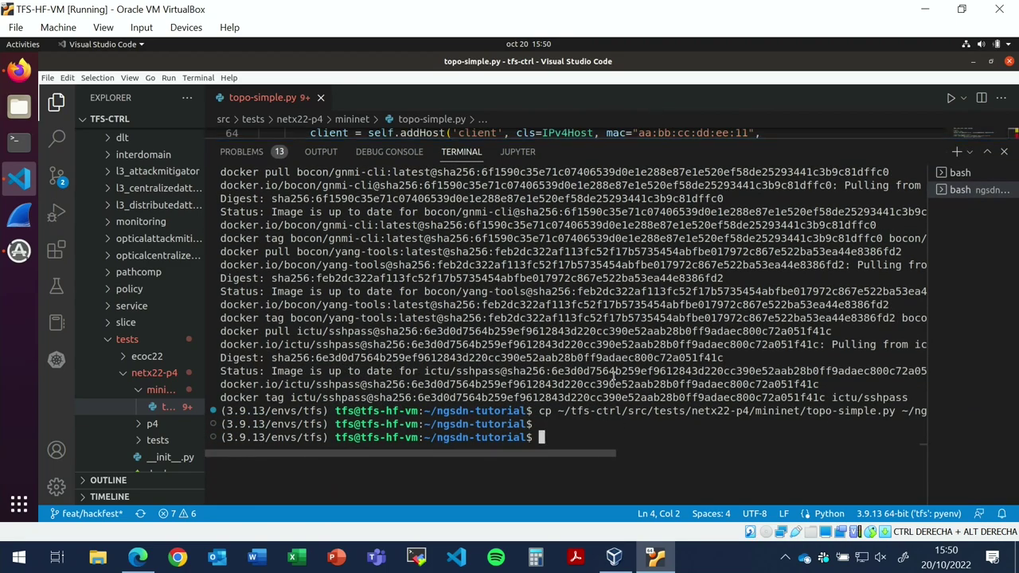
type("vi Makefilec")
key("BackSpace")
key("Return")
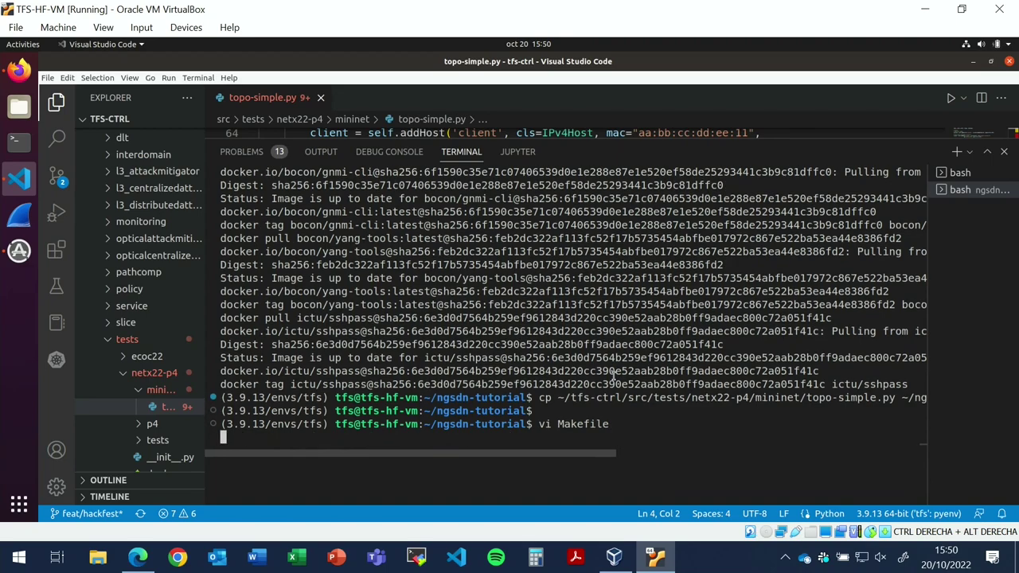
- Yank the two start-v4 target lines and move to the start-simple: _start line
key("Down")
key("Down")
key("Down")
key("Down")
key("Down")
key("Down")
key("Down")
key("Down")
key("Down")
key("Down")
key("Down")
key("Down")
key("Down")
key("Down")
key("Down")
key("Down")
key("Down")
key("Down")
key("Down")
key("Down")
key("Down")
key("Down")
key("Down")
key("Down")
key("Down")
key("Down")
key("Down")
key("Down")
key("Down")
key("Down")
key("Down")
key("Down")
key("Down")
key("Down")
key("Down")
key("Down")
key("Down")
key("Down")
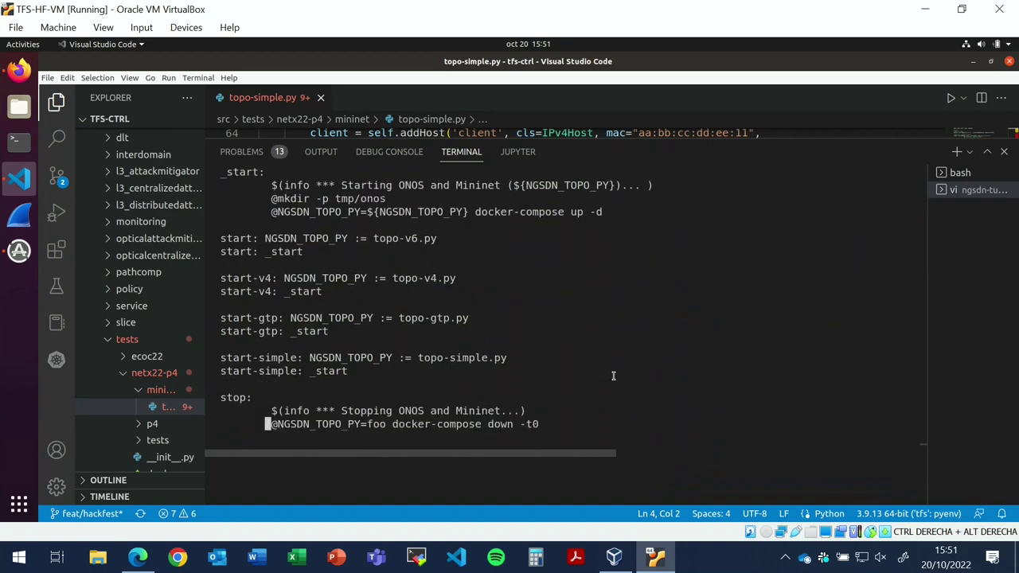
key("Up")
key("Up")
key("Up")
key("Up")
key("Up")
key("Up")
key("Up")
key("Up")
key("Up")
key("Up")
key("Up")
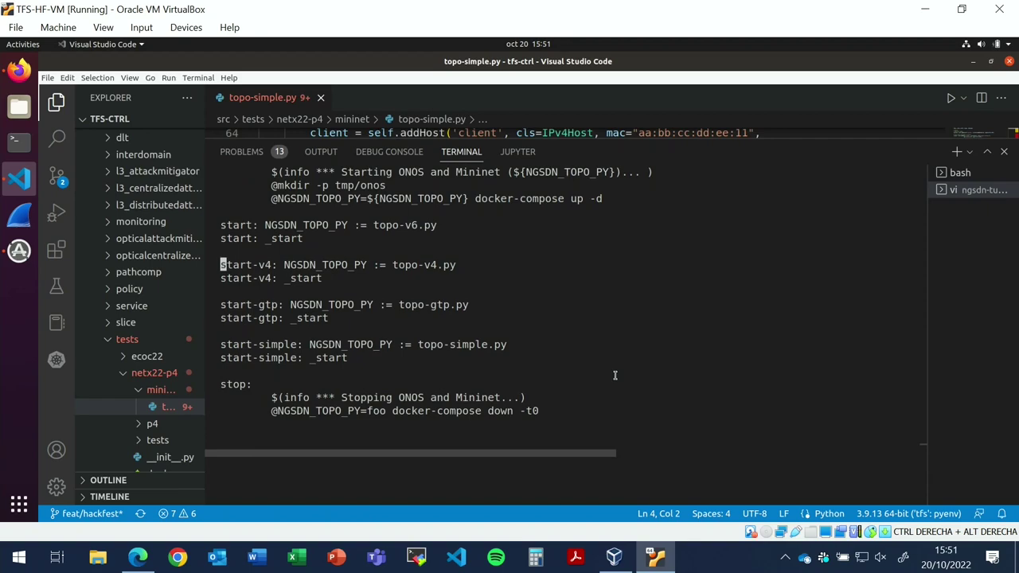
key("shift+v")
key("Down")
key("y")
key("Down")
key("Down")
key("Down")
key("Down")
key("Down")
key("Down")
key("Down")
key("Up")
key("Down")
left_click(138, 557)
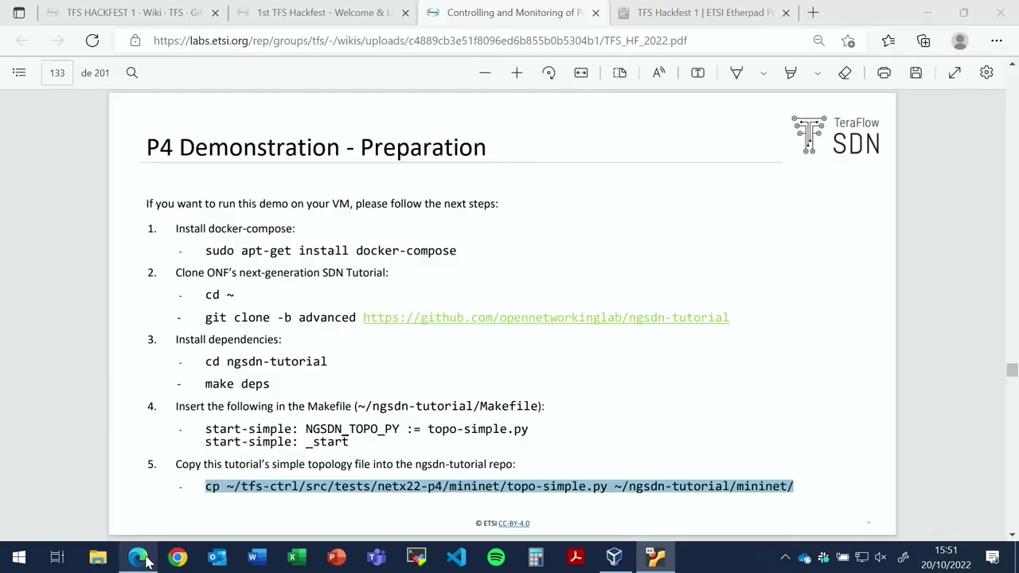
left_click_drag(306, 430, 327, 430)
left_click(655, 558)
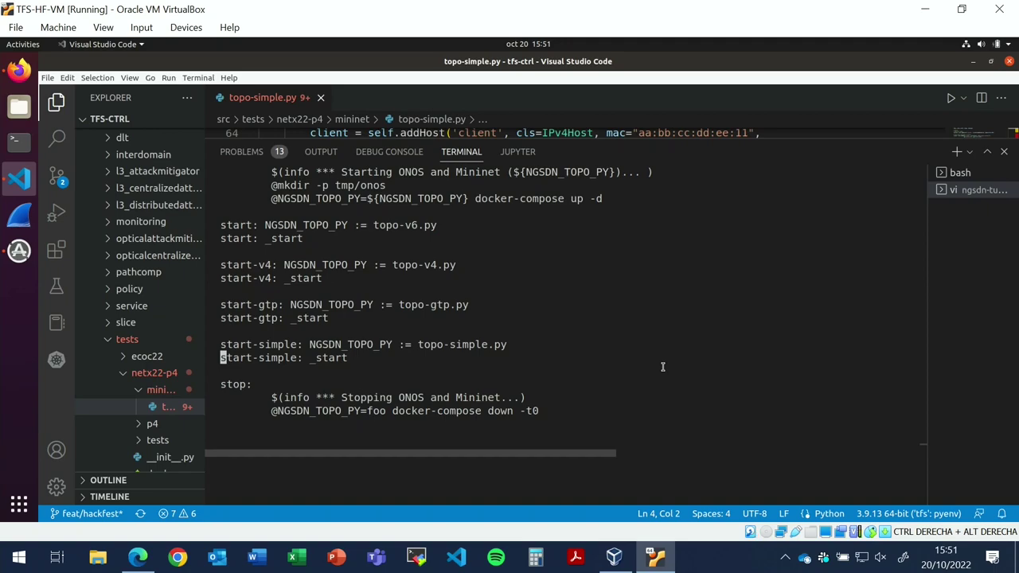
- Quit vi and run make start-simple to bring up ONOS and Mininet
type(":q")
key("Return")
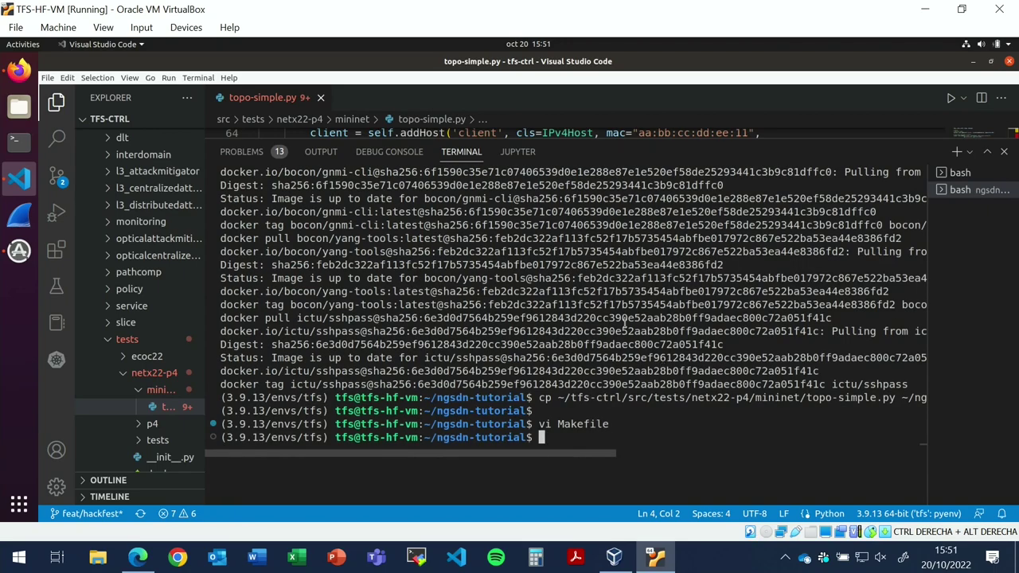
type("make start-si")
key("Tab")
key("Return")
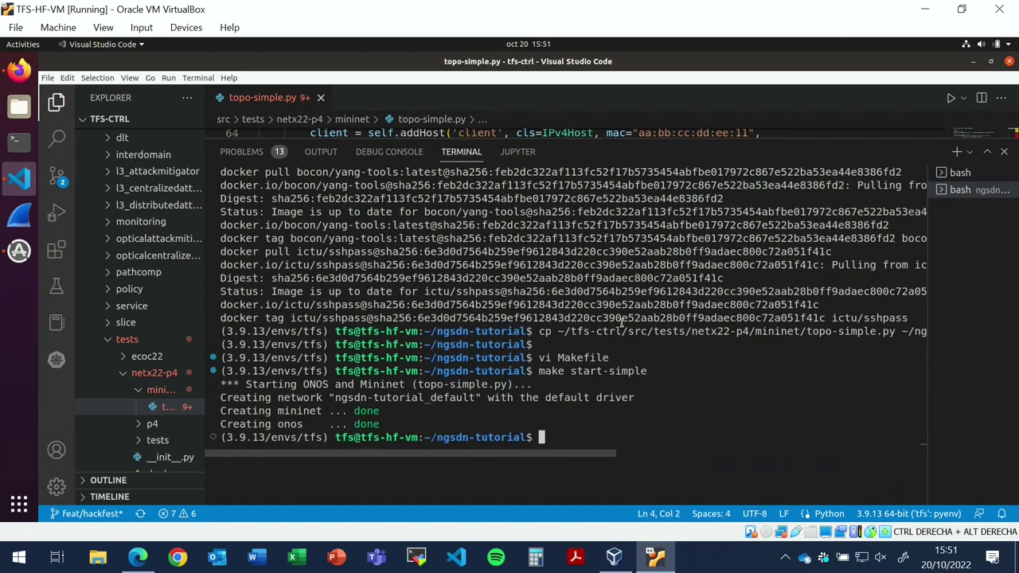
- Attach with make mn-cli and list the nodes: client, server and switch1
type("make c")
key("BackSpace")
type("mn-cli")
key("Return")
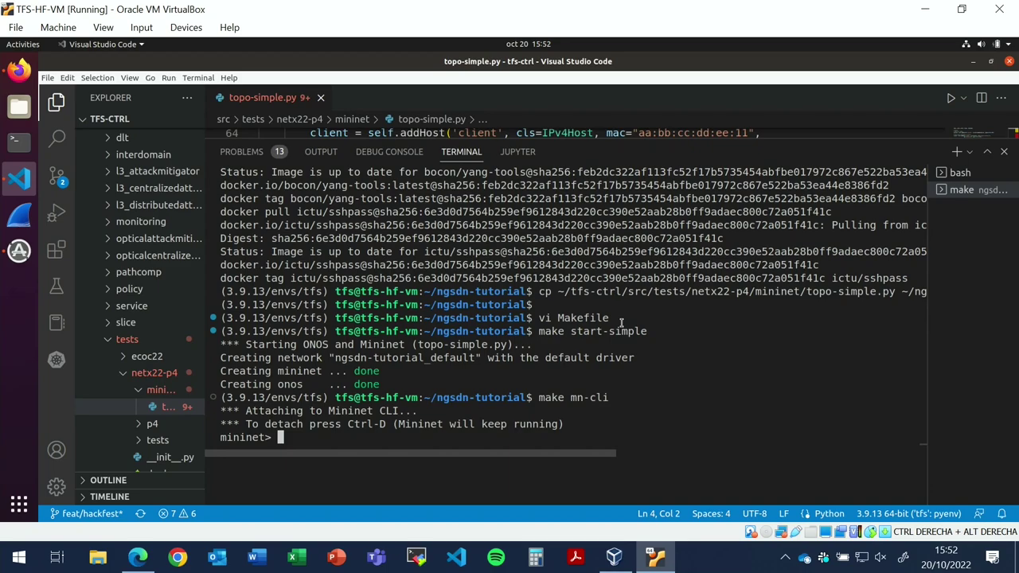
type("nodes")
key("Return")
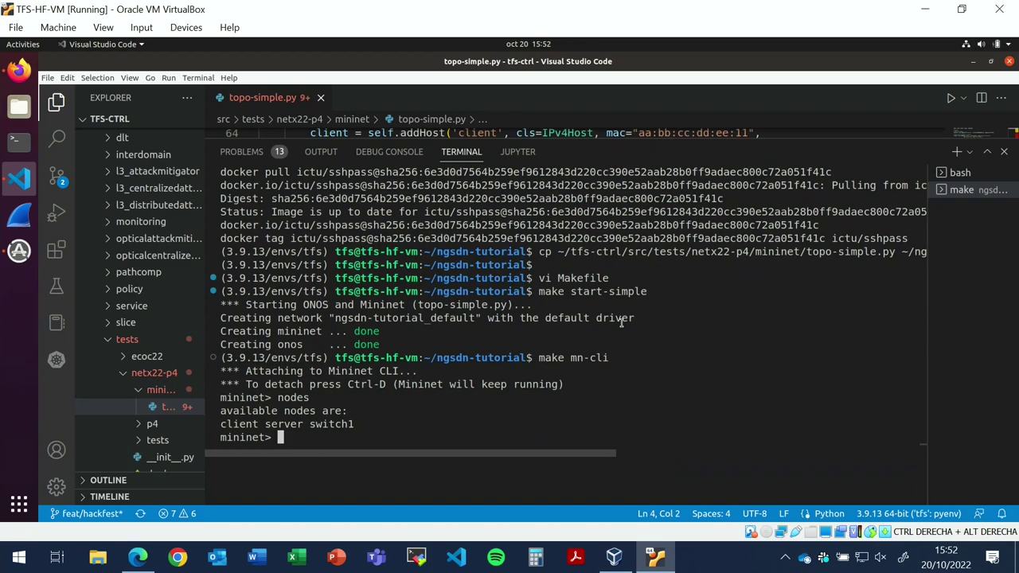
- Page the PDF through the setup and scenario slides to the L2 forwarding program slide, page 172
left_click(137, 556)
scroll(462, 256, "down", 15)
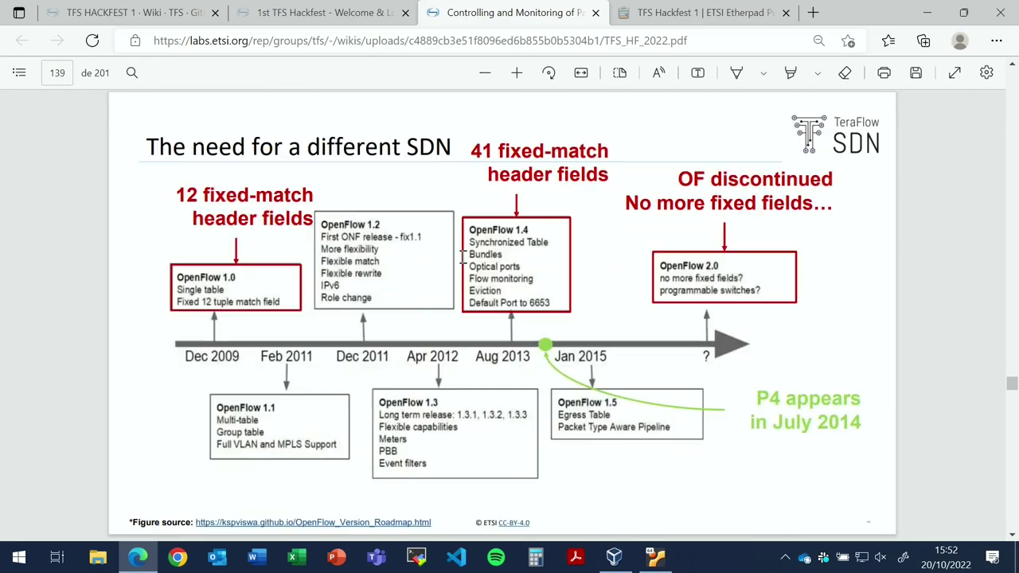
scroll(462, 257, "down", 15)
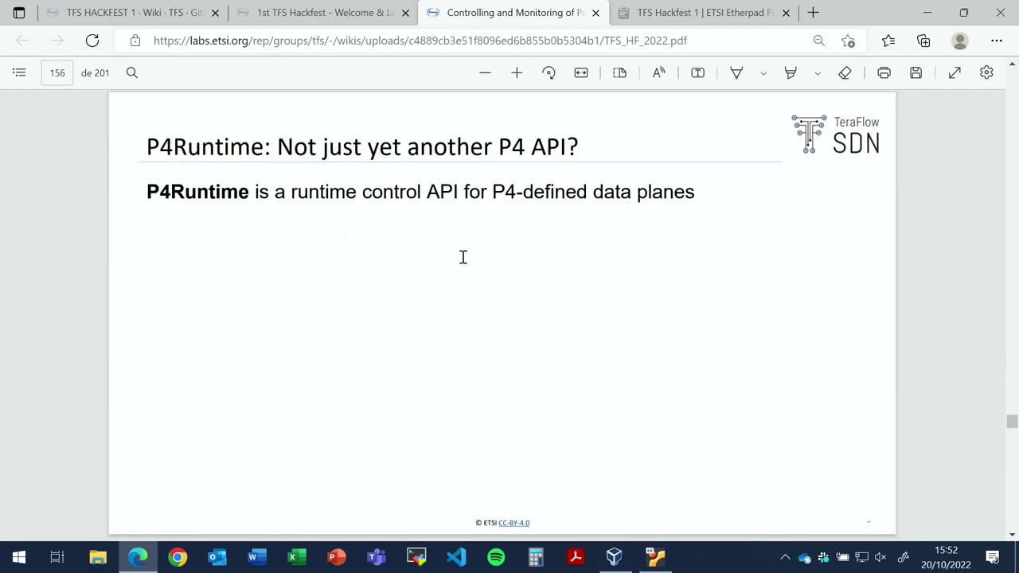
scroll(463, 256, "down", 4)
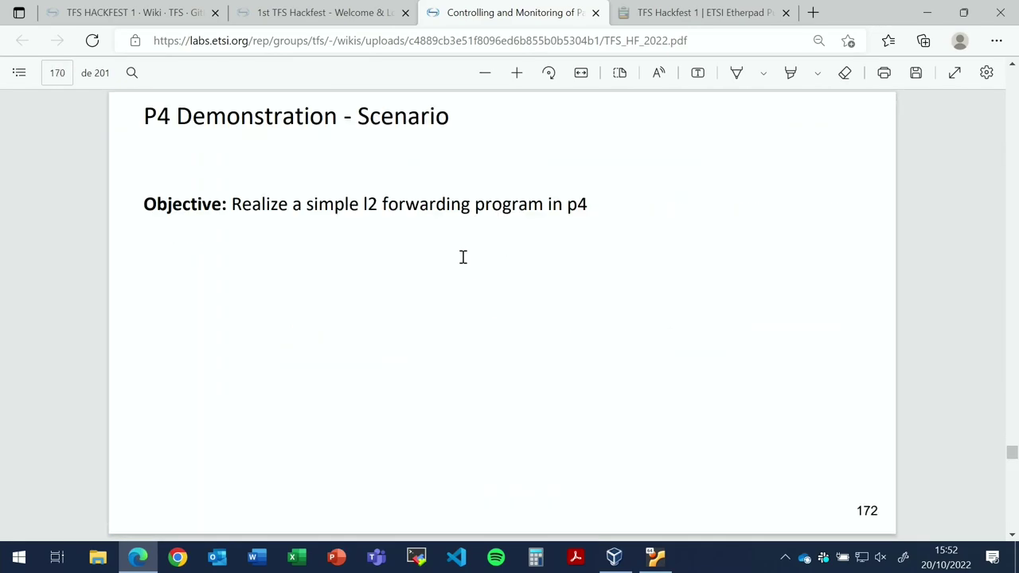
key("Left")
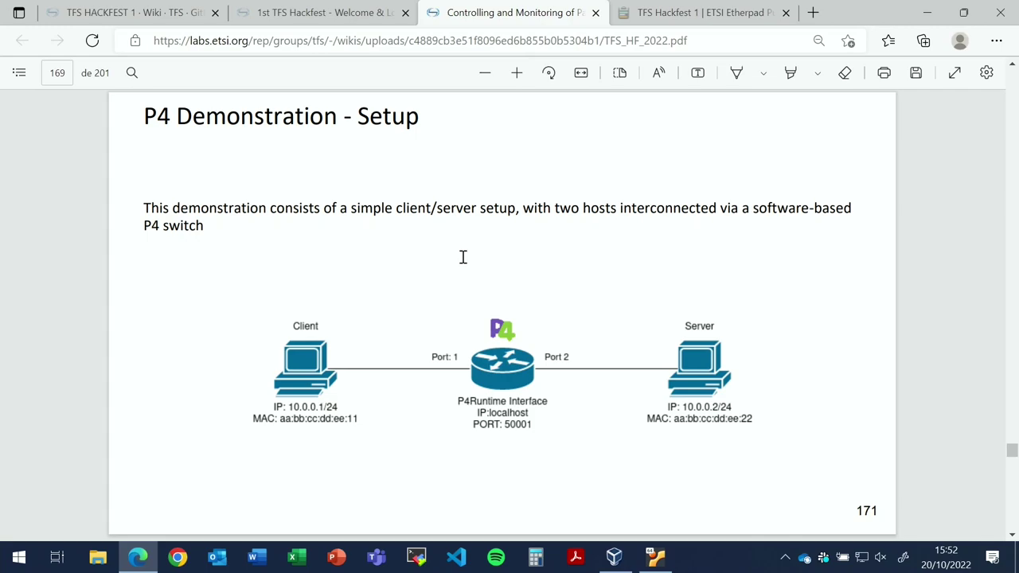
key("Right")
key("Right")
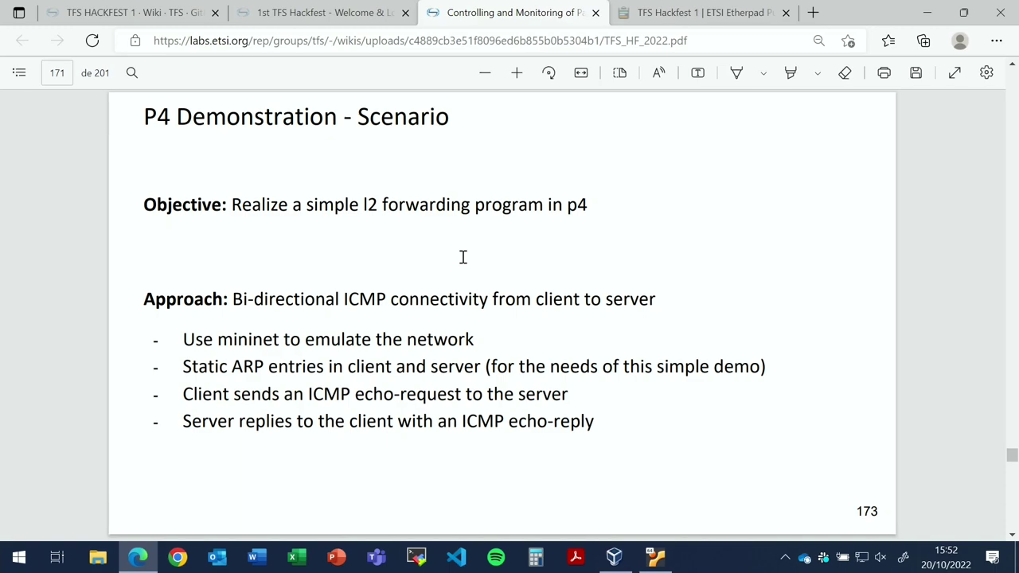
key("Right")
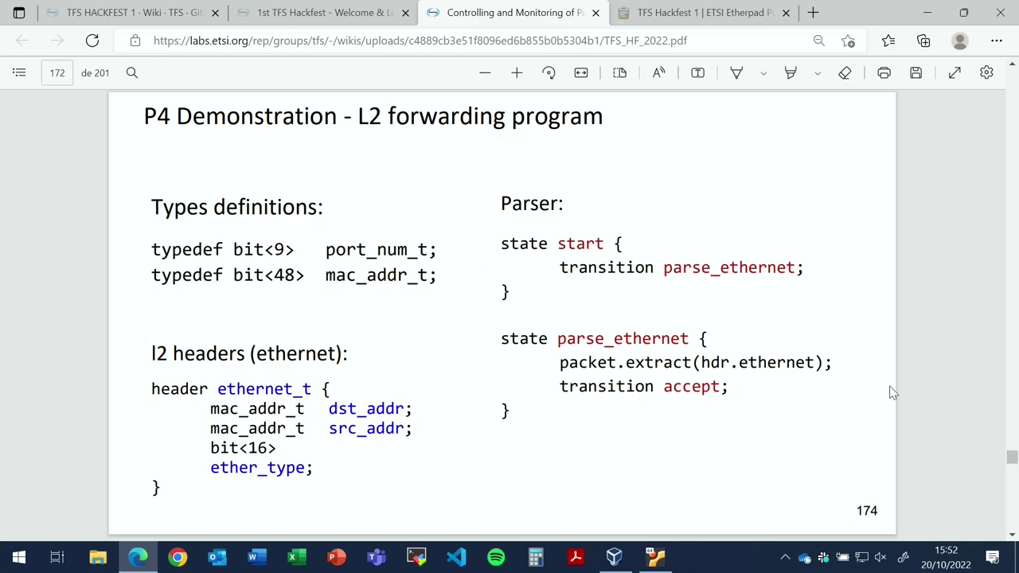
left_click(656, 555)
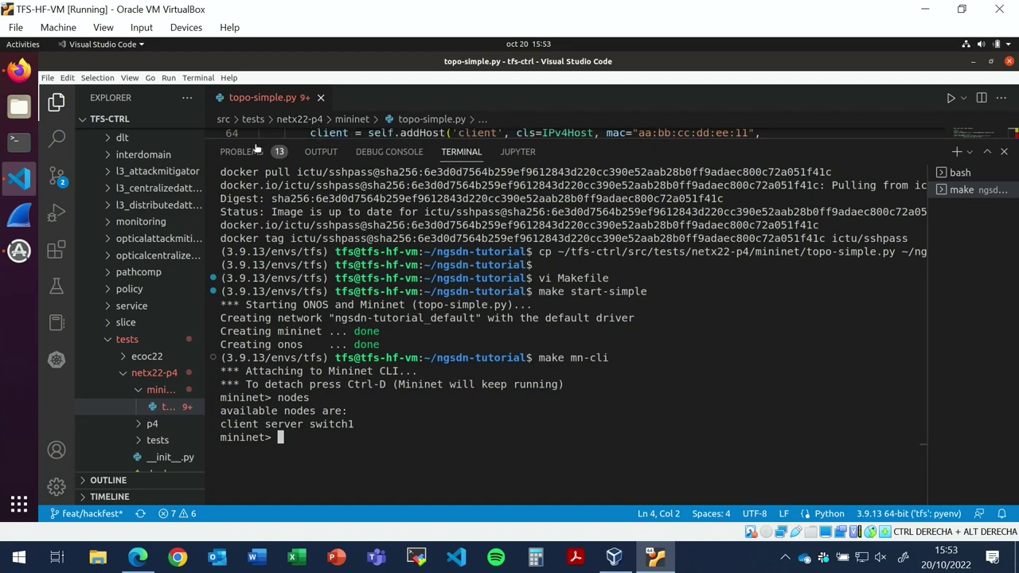
- Open main.p4 from the p4 folder in an enlarged editor and dismiss the .p4 extensions notification
left_click(151, 427)
scroll(191, 239, "down", 3)
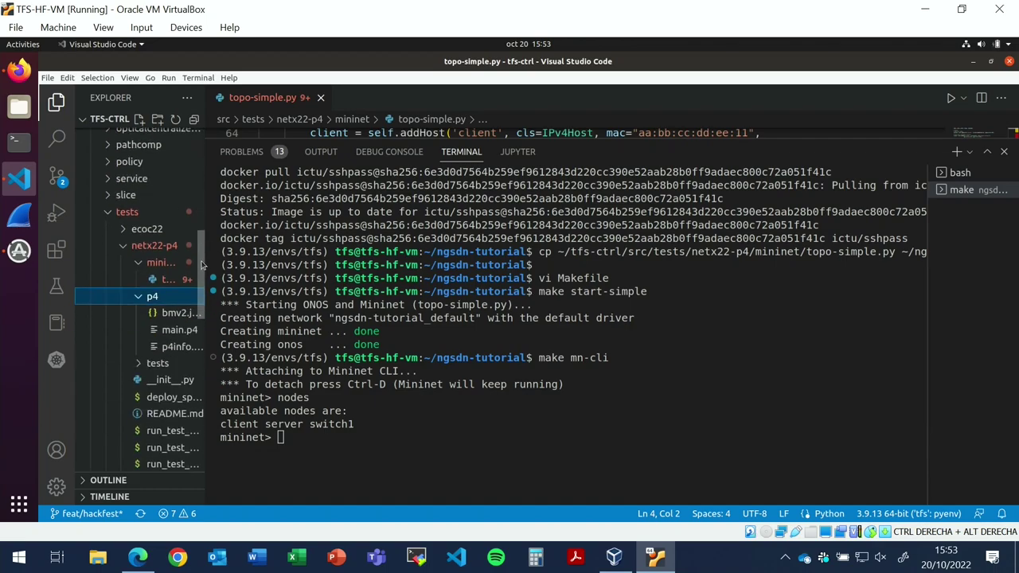
left_click(164, 332)
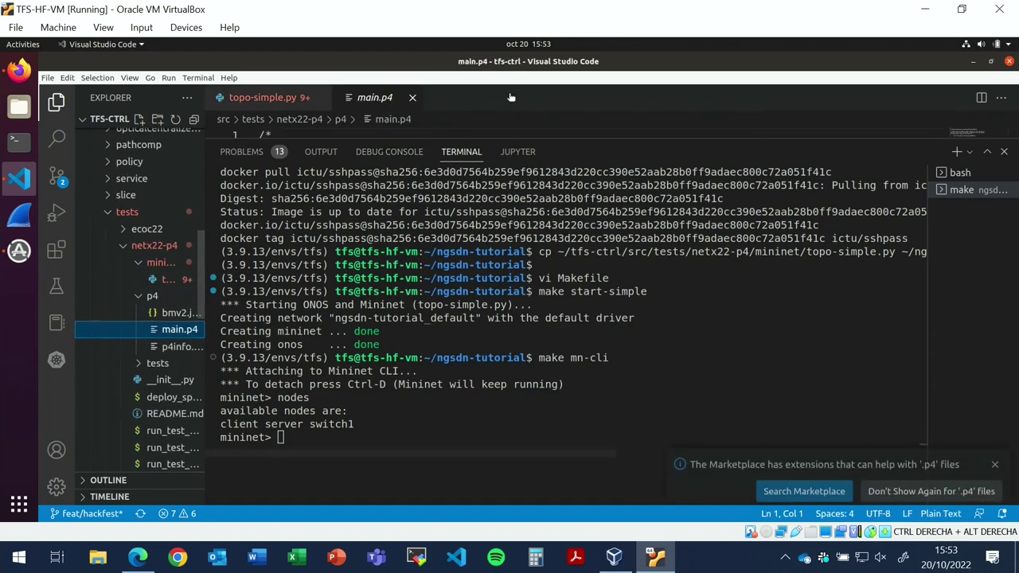
left_click_drag(522, 143, 518, 436)
left_click(608, 309)
scroll(591, 238, "down", 3)
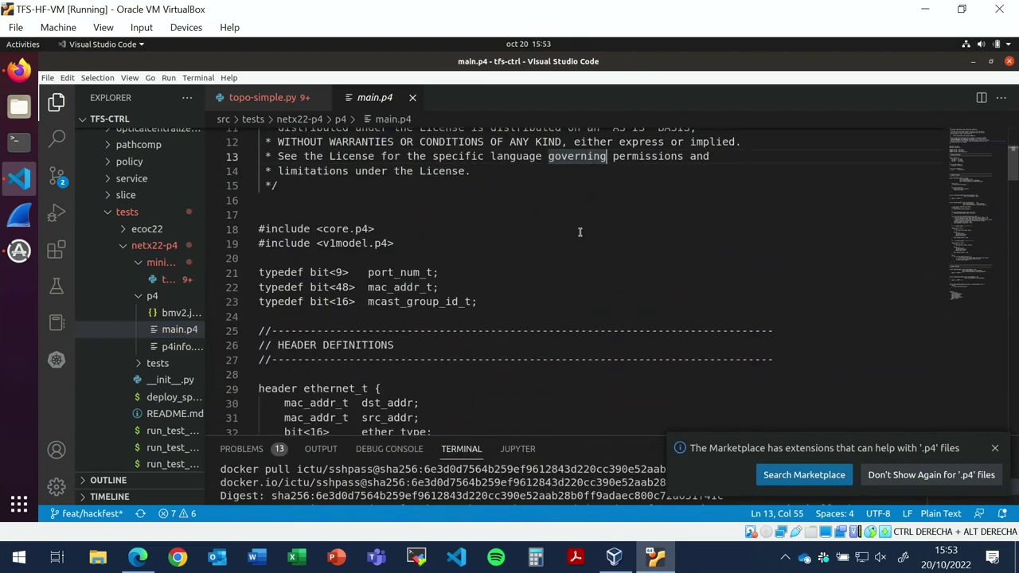
left_click(994, 448)
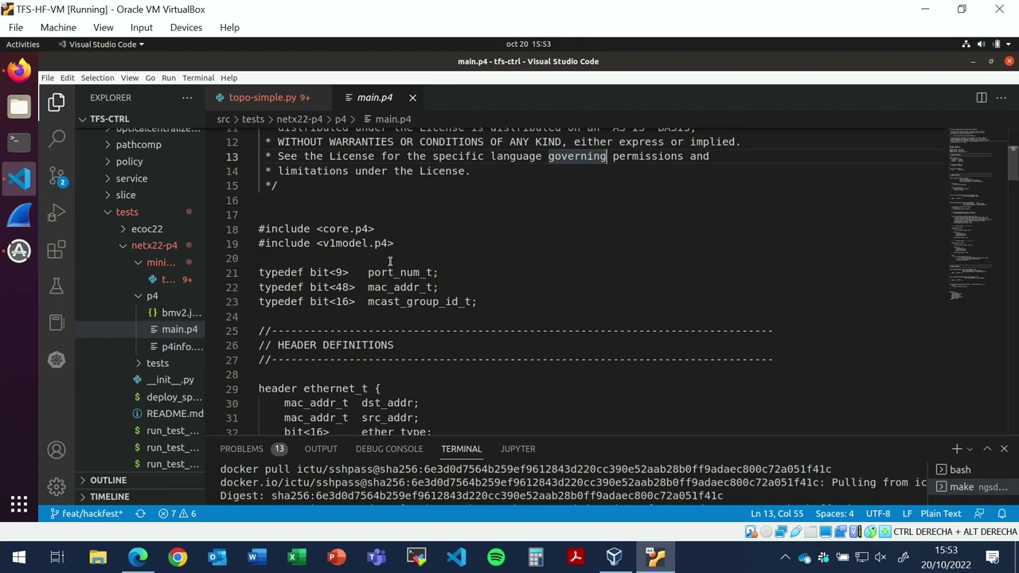
- Walk through main.p4, highlighting the mac_addr_t typedef (line 22) and parse_ethernet's extract call (line 58)
scroll(394, 262, "down", 2)
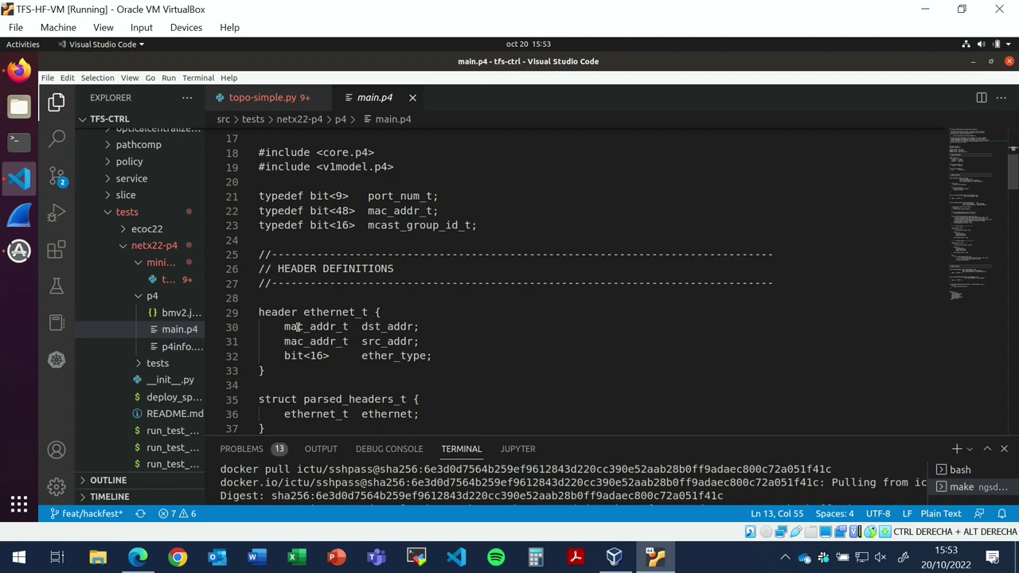
left_click_drag(439, 210, 266, 215)
left_click(393, 225)
scroll(462, 317, "down", 5)
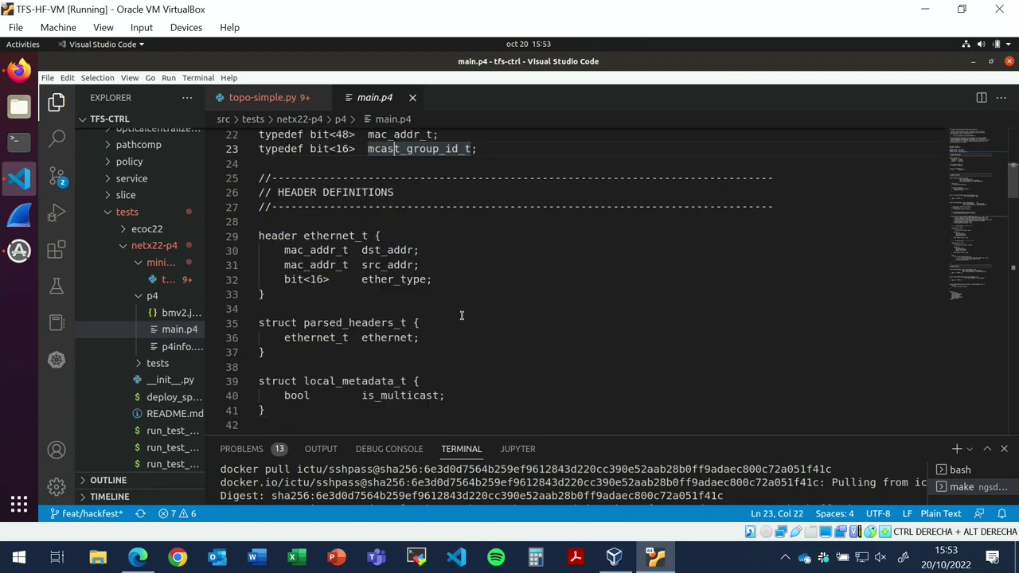
scroll(438, 308, "down", 5)
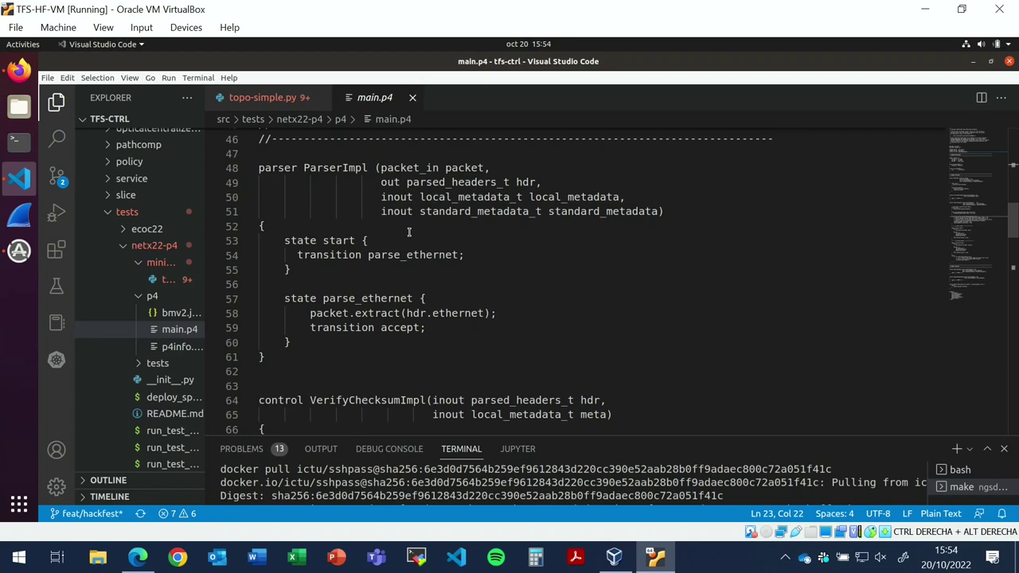
left_click(334, 298)
left_click_drag(343, 313, 494, 313)
left_click(496, 313)
scroll(462, 268, "down", 2)
scroll(461, 268, "down", 2)
left_click(138, 557)
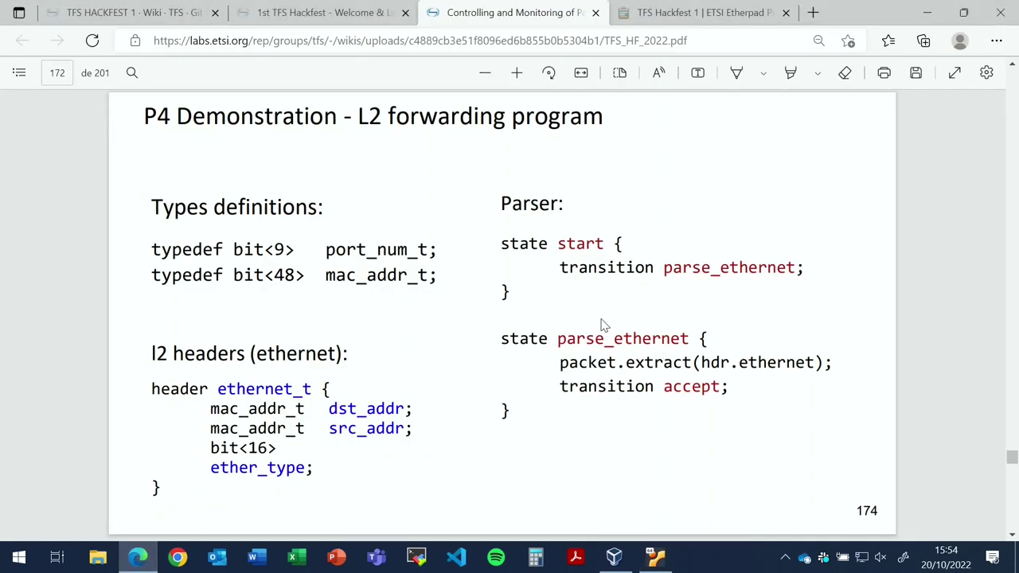
- Highlight port_num_t and the port_num parameter in the set_egress_port action on the slide
scroll(603, 325, "down", 3)
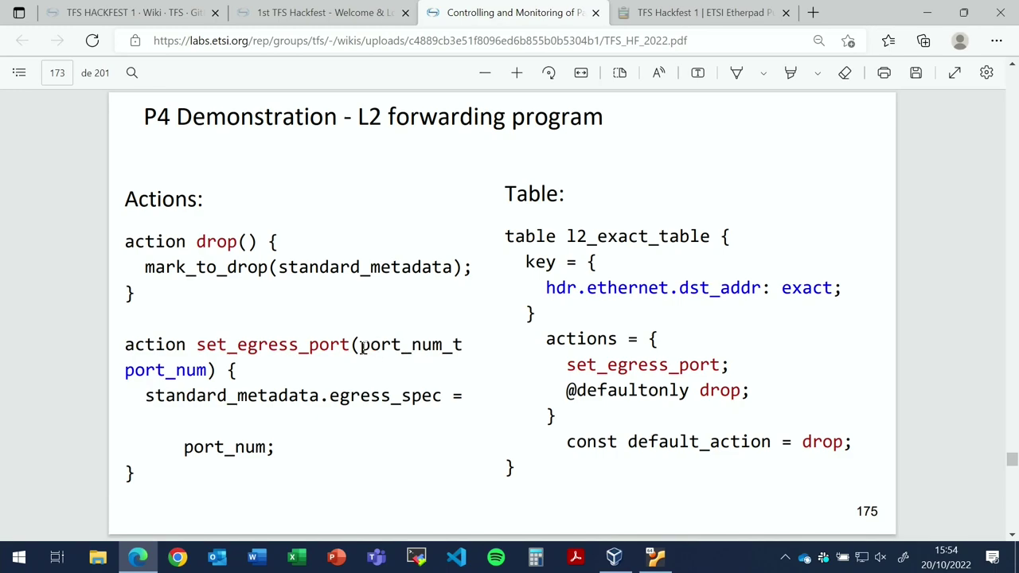
left_click_drag(360, 344, 467, 344)
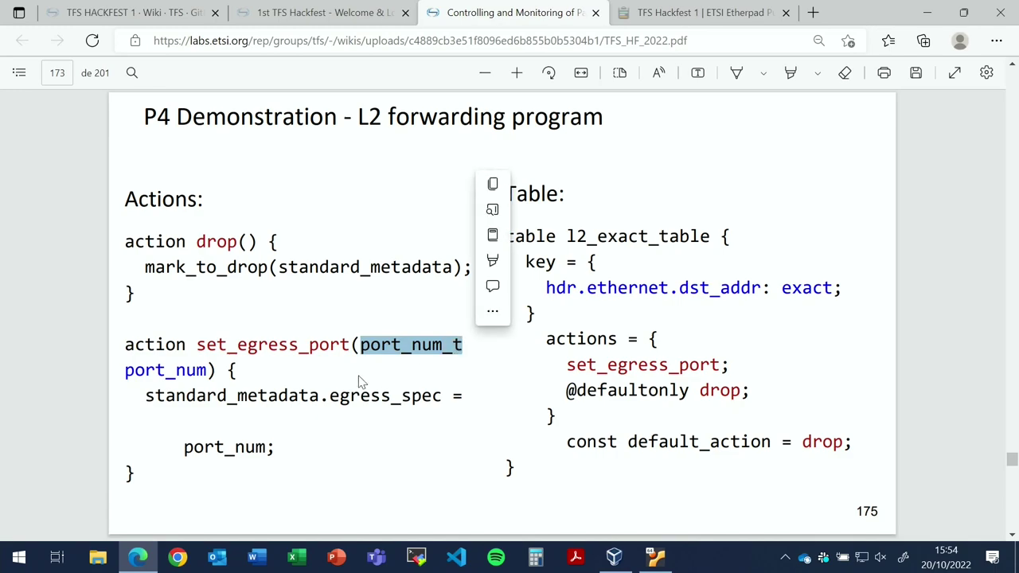
left_click_drag(209, 371, 163, 370)
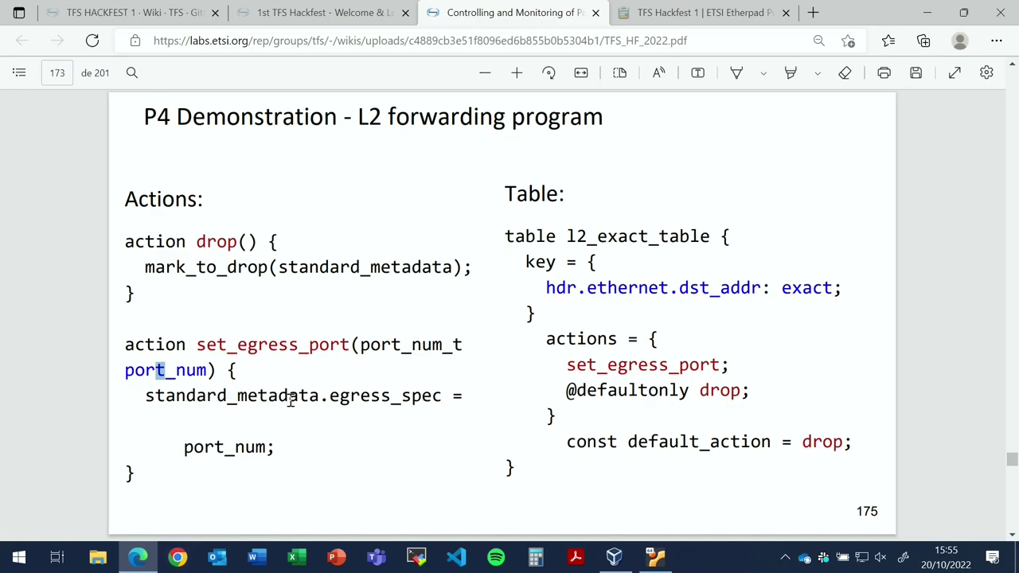
left_click(240, 441)
- Advance to the l2_exact_table slide and highlight hdr.ethernet in the table key
key("Right")
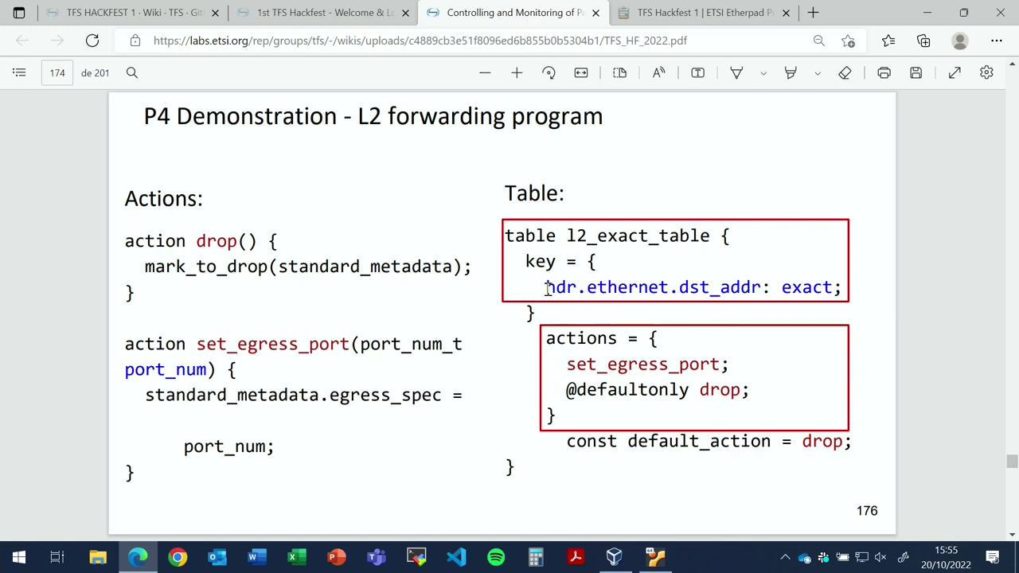
left_click_drag(546, 289, 673, 289)
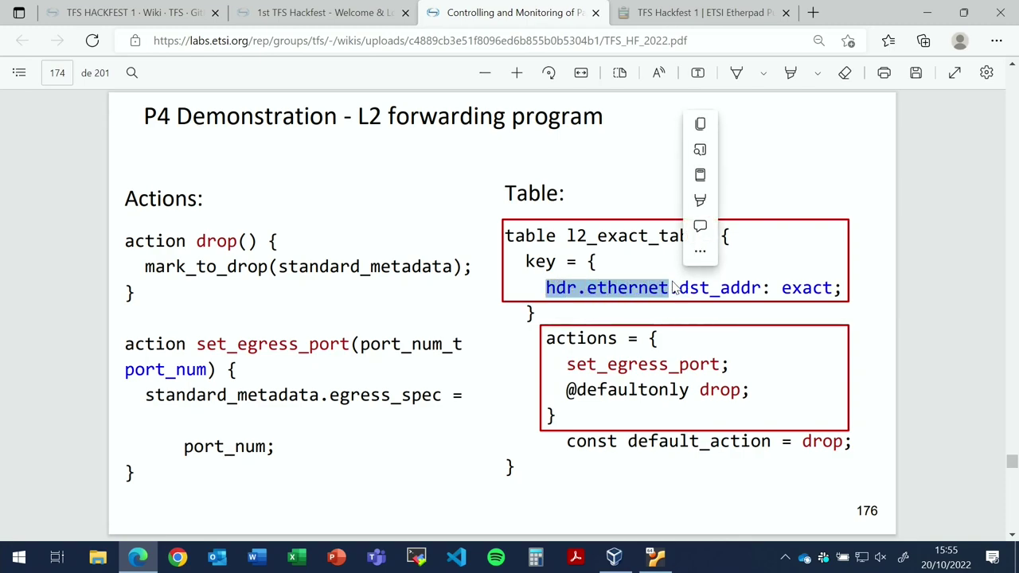
right_click(685, 292)
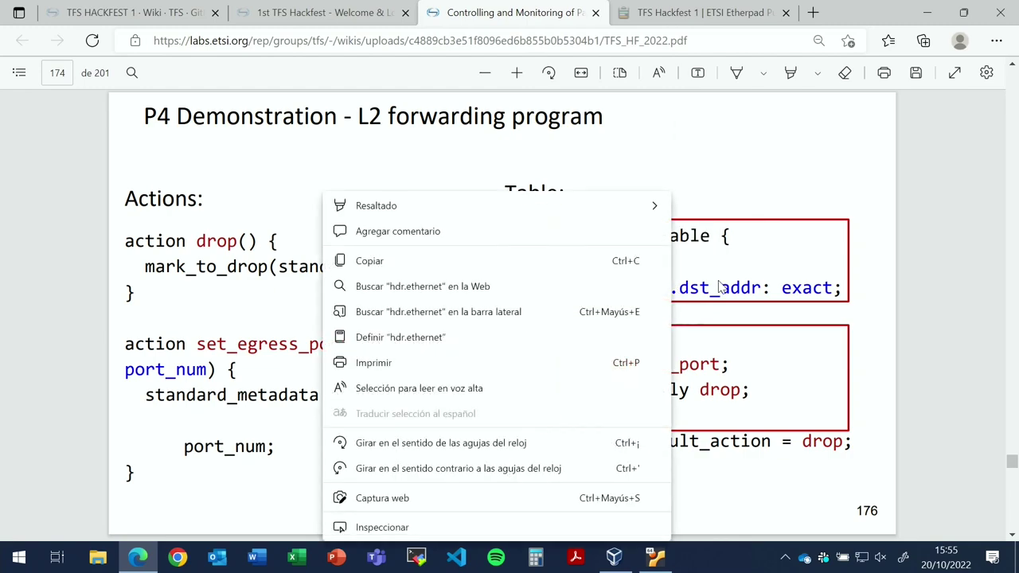
left_click(721, 285)
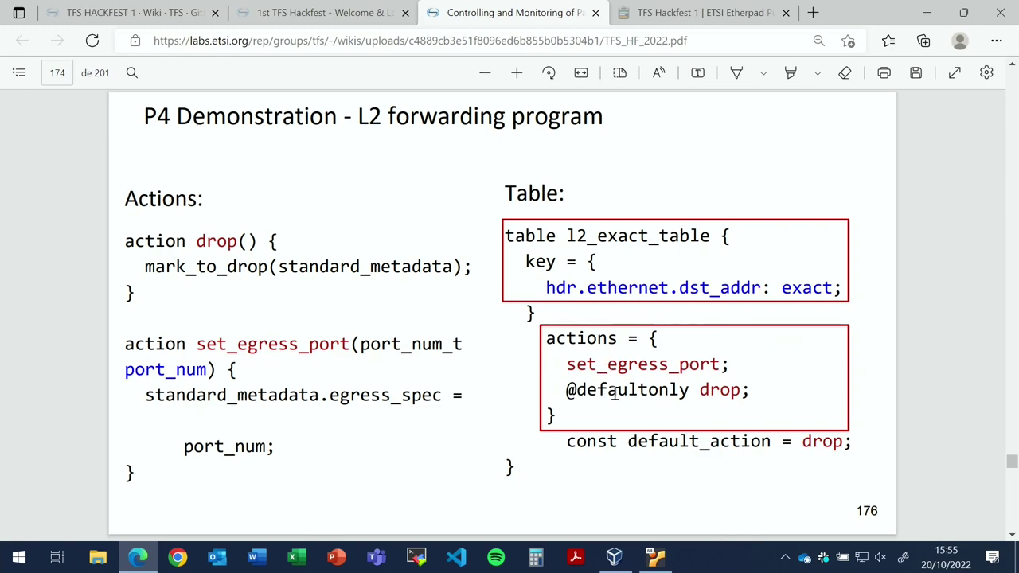
- On the Device details slide, highlight DEVICE_SW1_IP_ADDR, DEVICE_SW1_PORT and the p4bin/p4info lines
key("Page_Down")
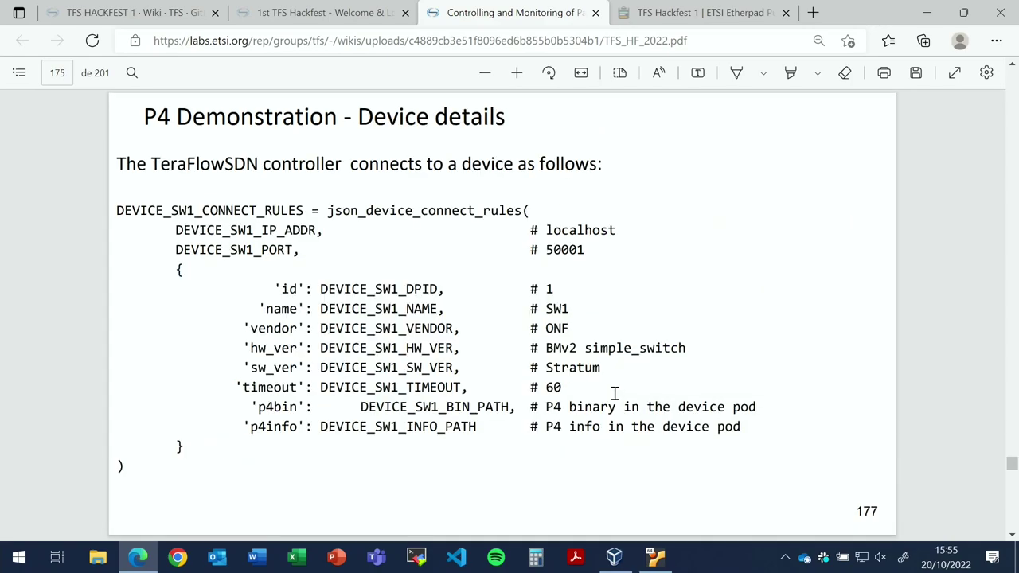
key("Page_Up")
key("Page_Down")
double_click(259, 230)
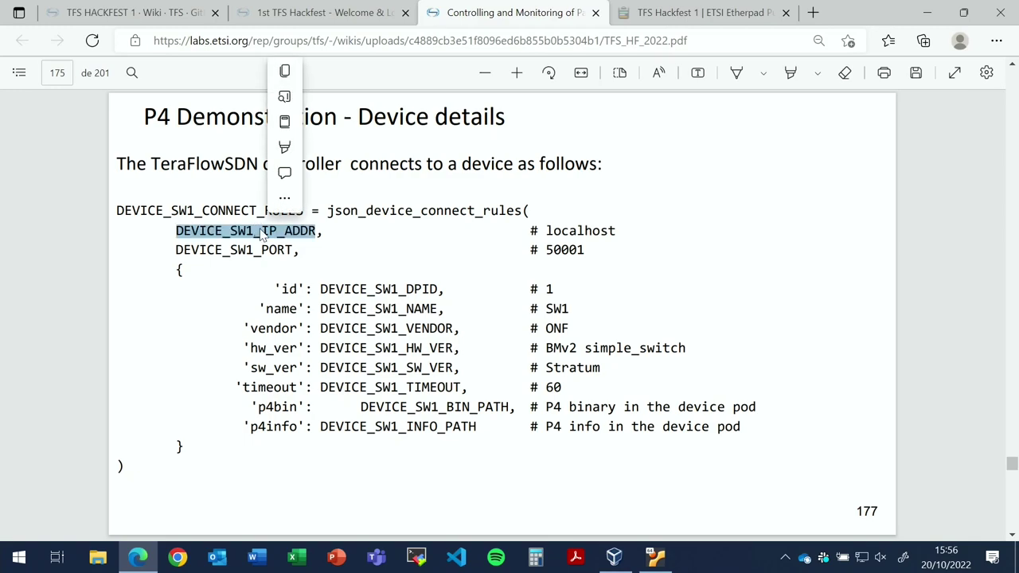
left_click(257, 239)
double_click(258, 251)
left_click(398, 365)
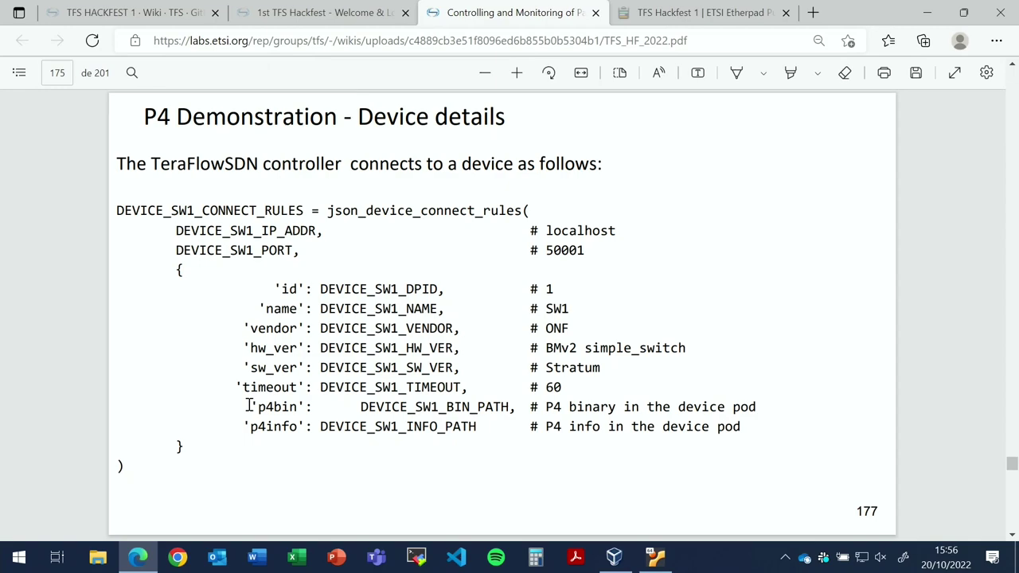
left_click_drag(250, 405, 308, 428)
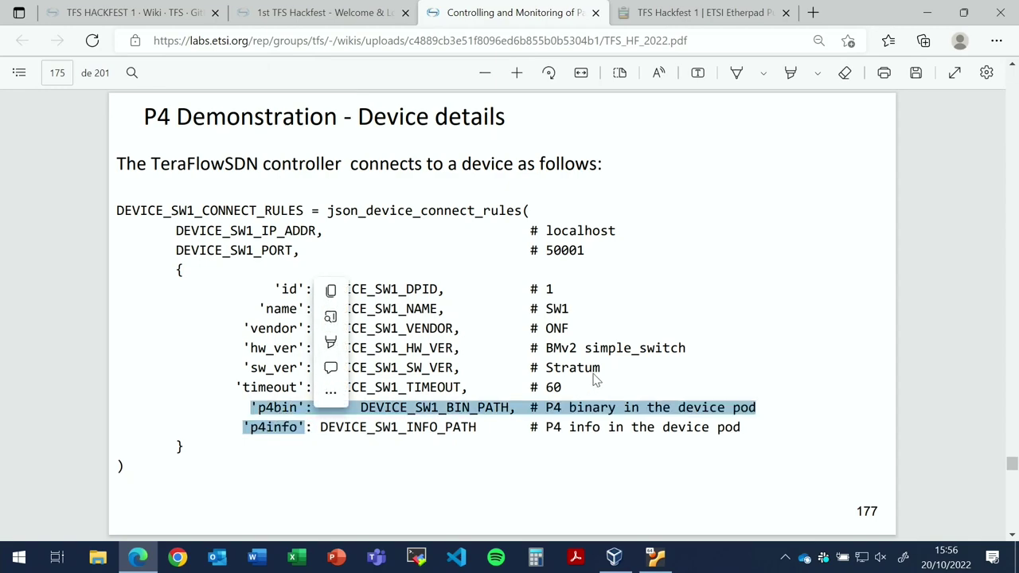
left_click(688, 425)
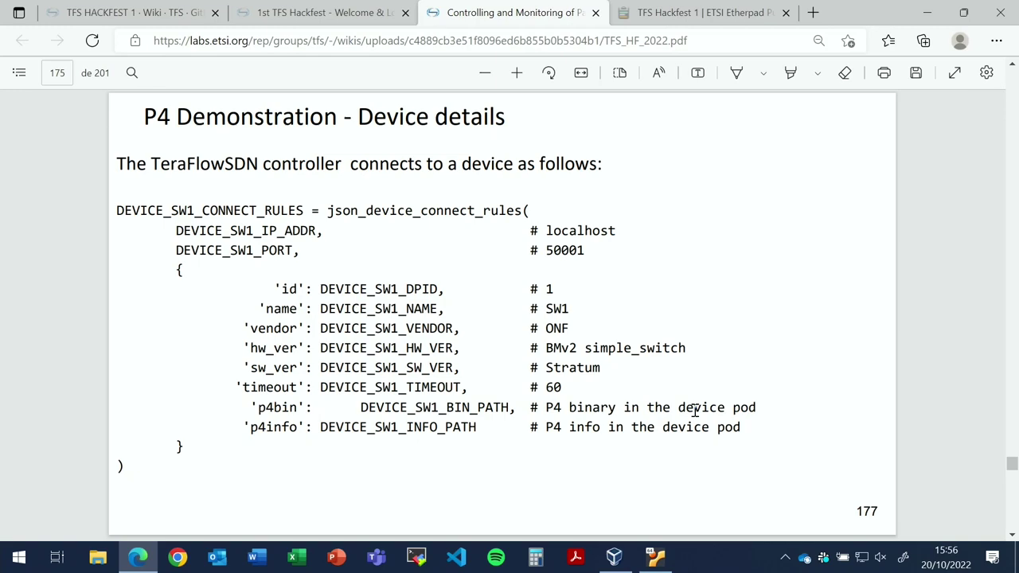
- Step through the P4 Rules annotations (table, destination MAC, action) to Step 1, then return to the VM
key("Page_Down")
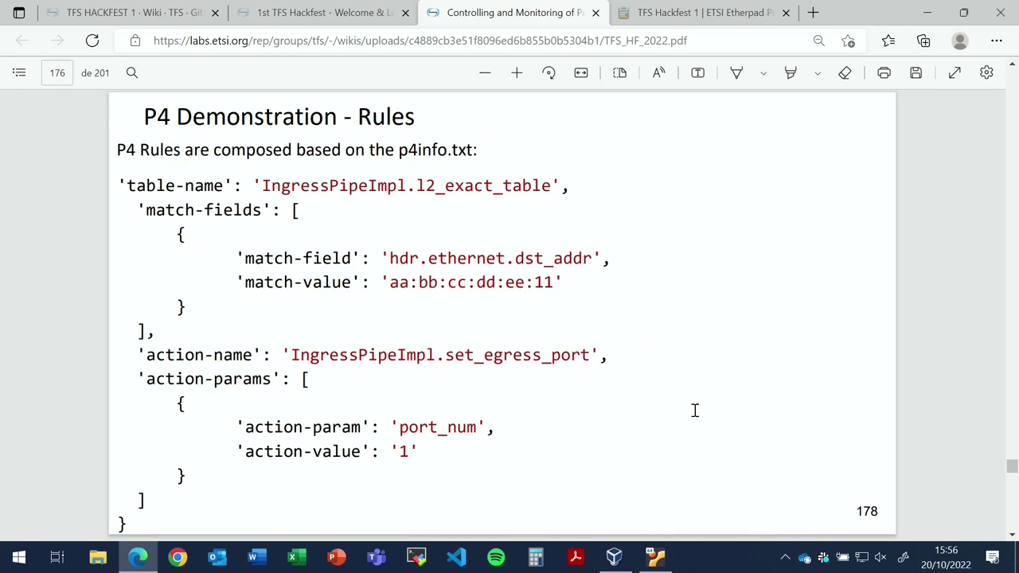
key("Page_Down")
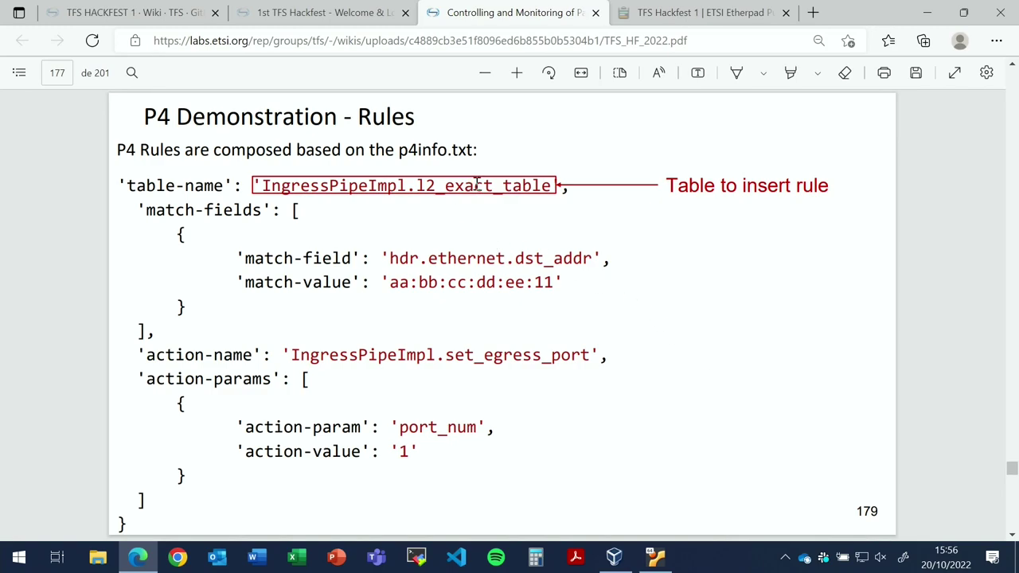
key("Right")
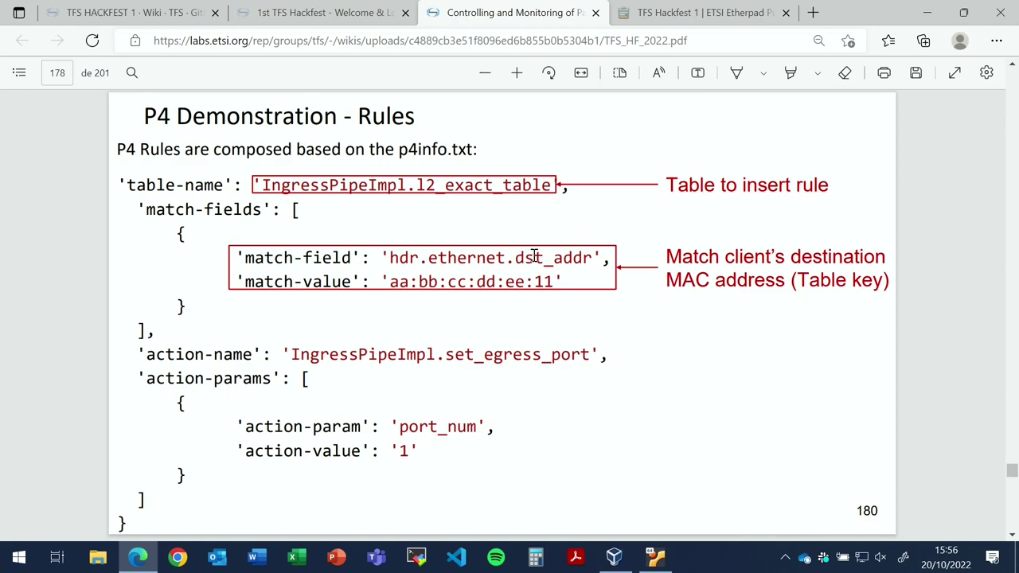
left_click_drag(553, 282, 388, 283)
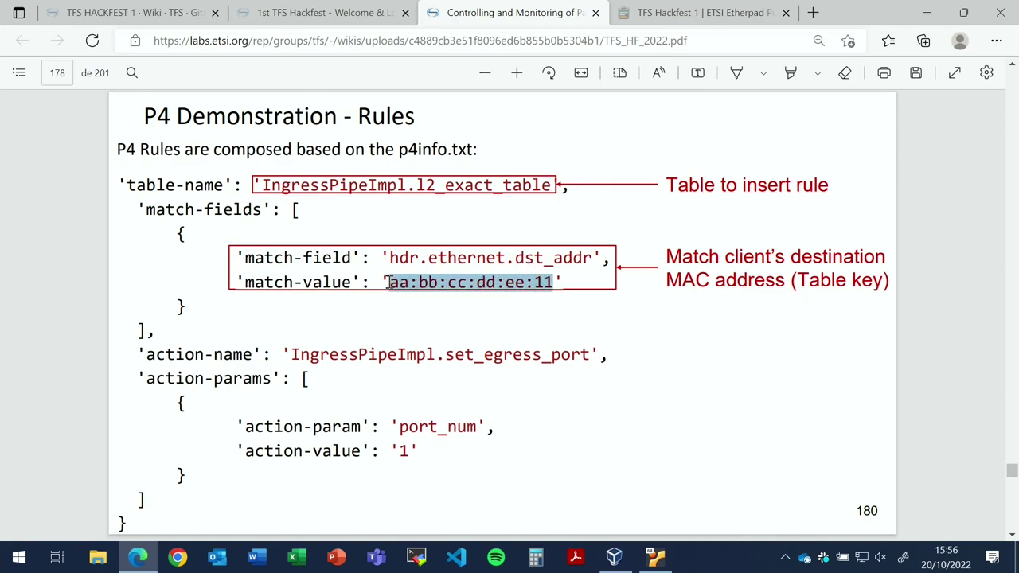
left_click(569, 283)
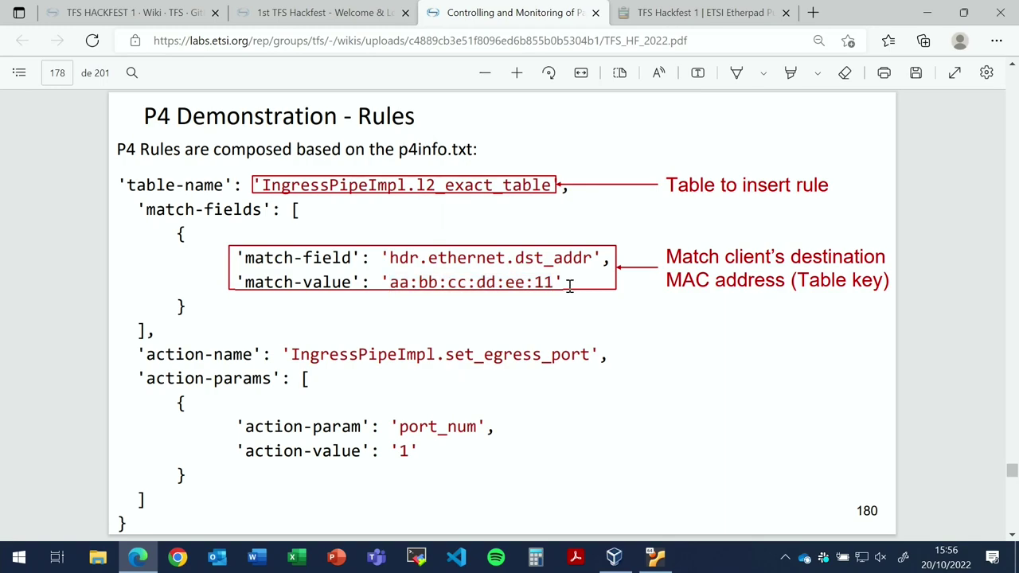
key("Right")
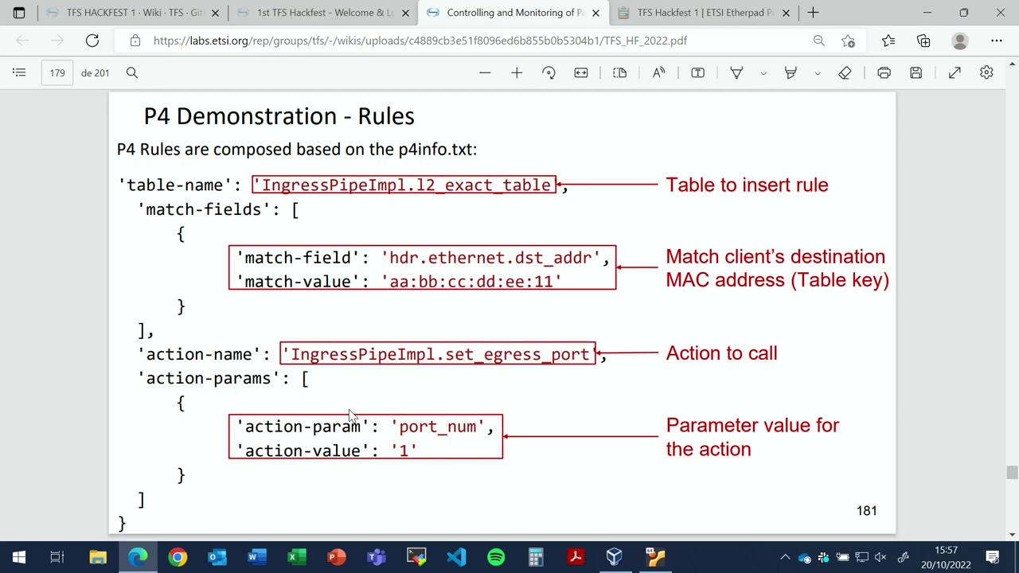
key("Right")
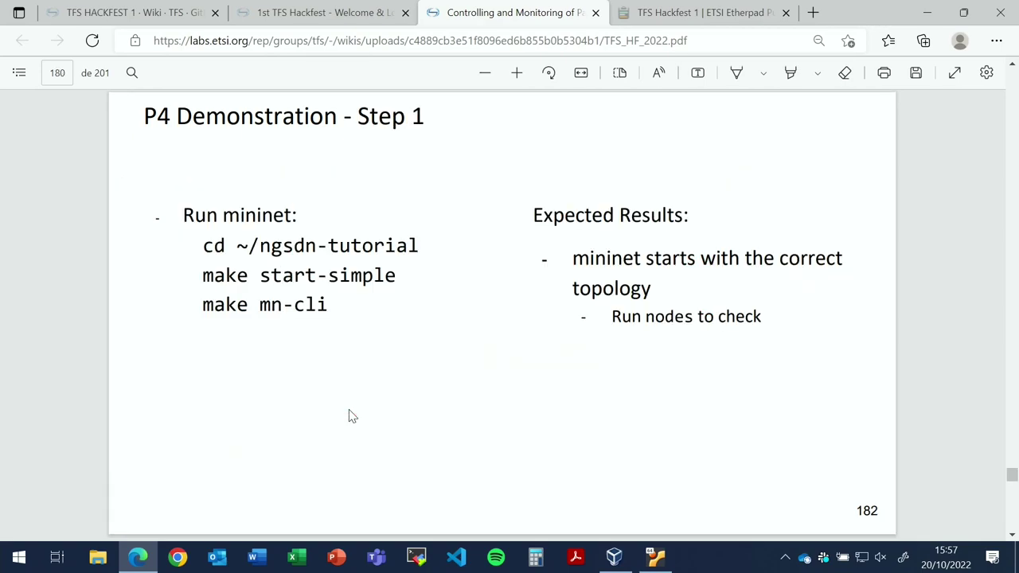
left_click(655, 556)
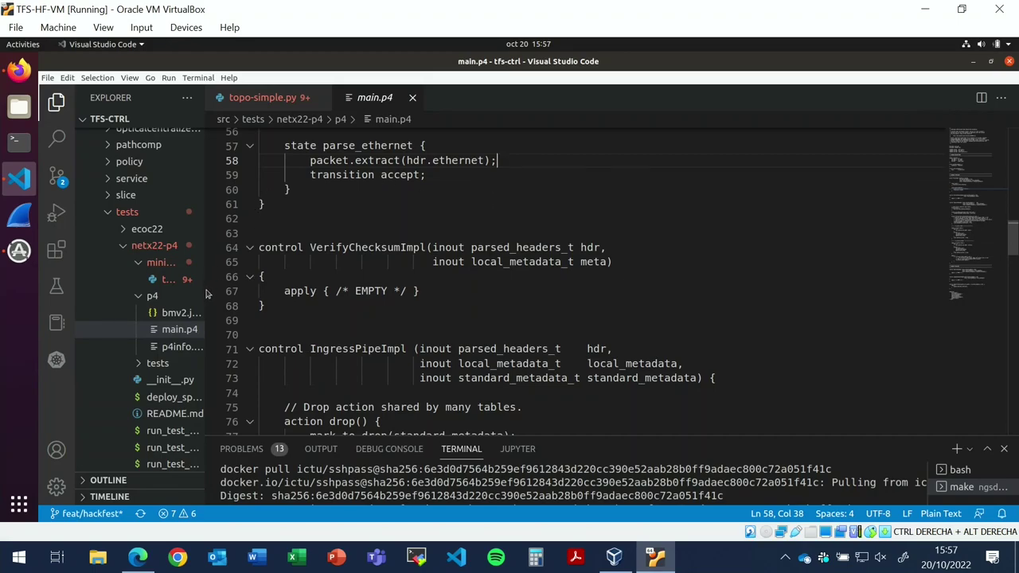
- Open tests/Objects.py from the Explorer after collapsing the mininet and p4 folders
left_click_drag(215, 290, 272, 290)
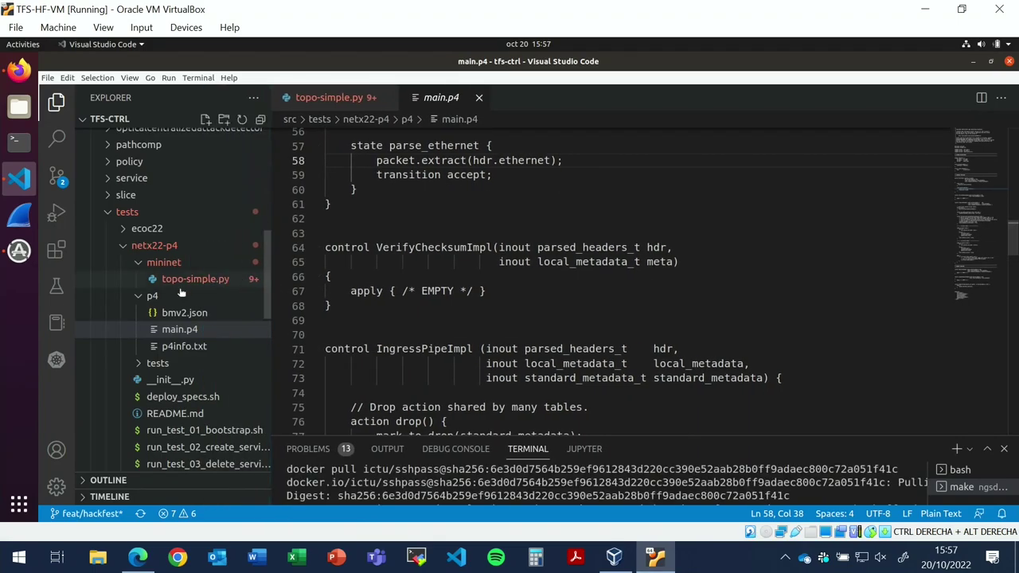
left_click(163, 262)
left_click(151, 279)
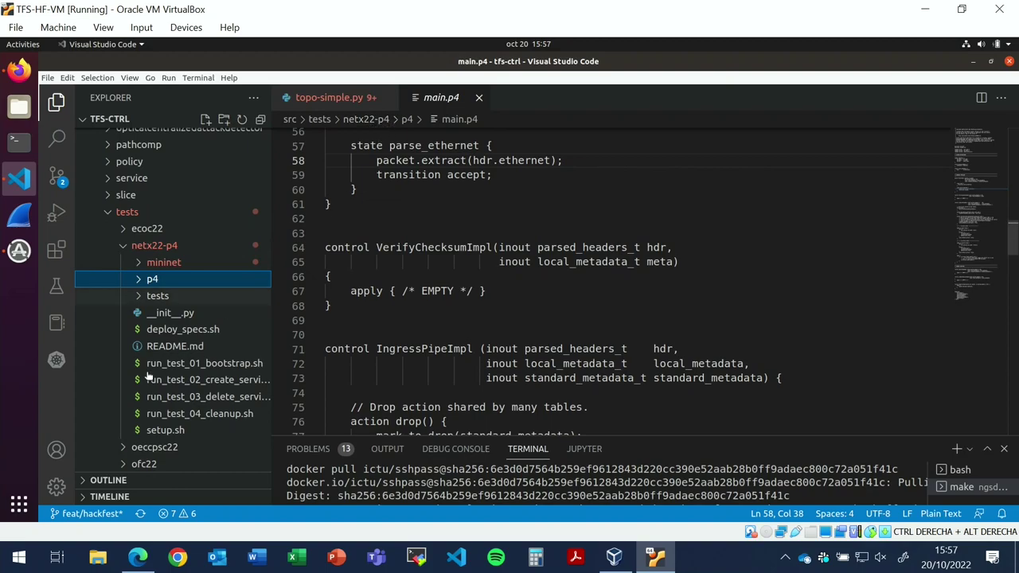
left_click(158, 300)
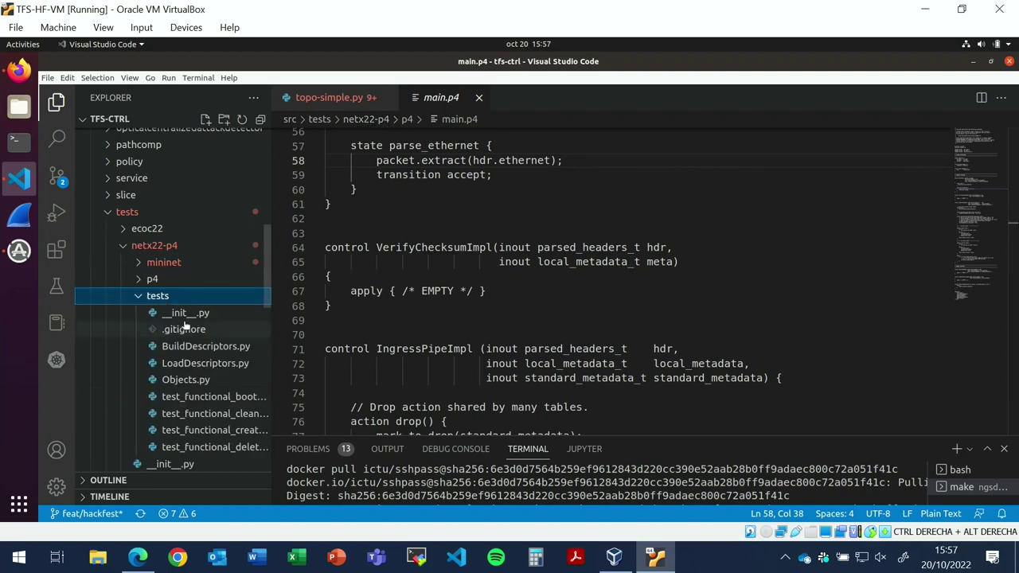
left_click(190, 382)
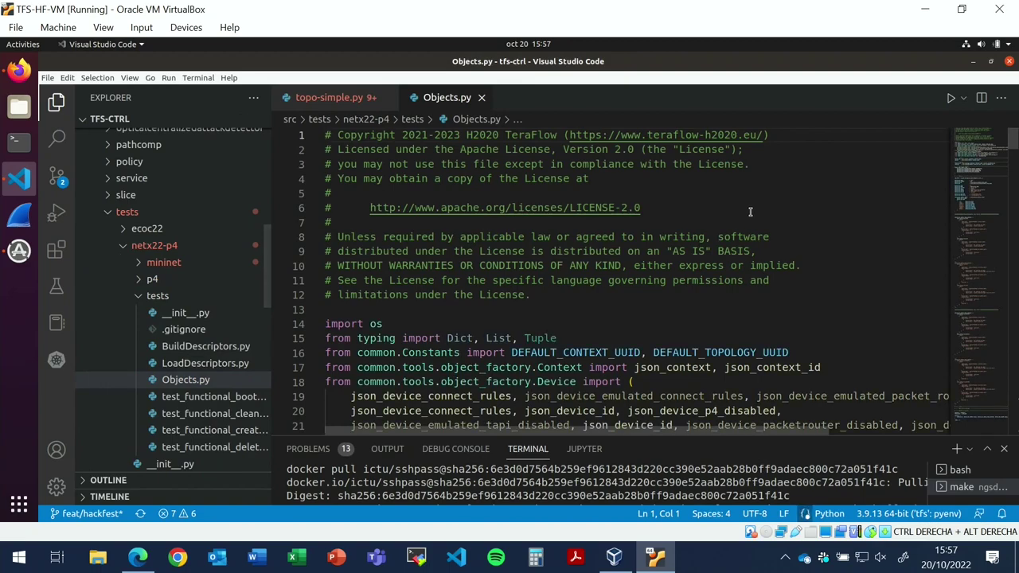
scroll(644, 250, "down", 15)
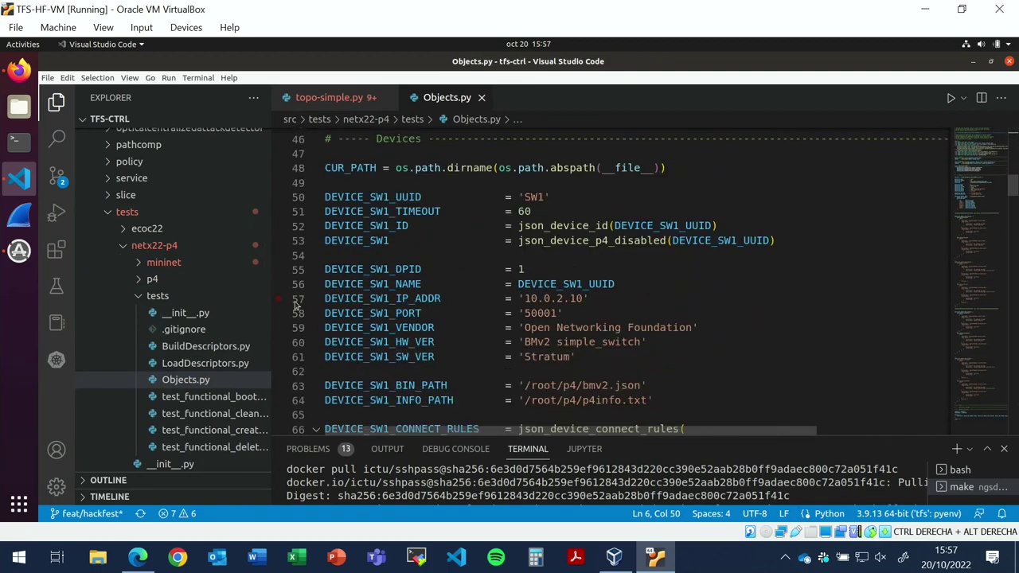
- Change line 57's DEVICE_SW1_IP_ADDR from '10.0.2.10' to '10.0.2.15', save, and enlarge the terminal
left_click_drag(591, 298, 519, 300)
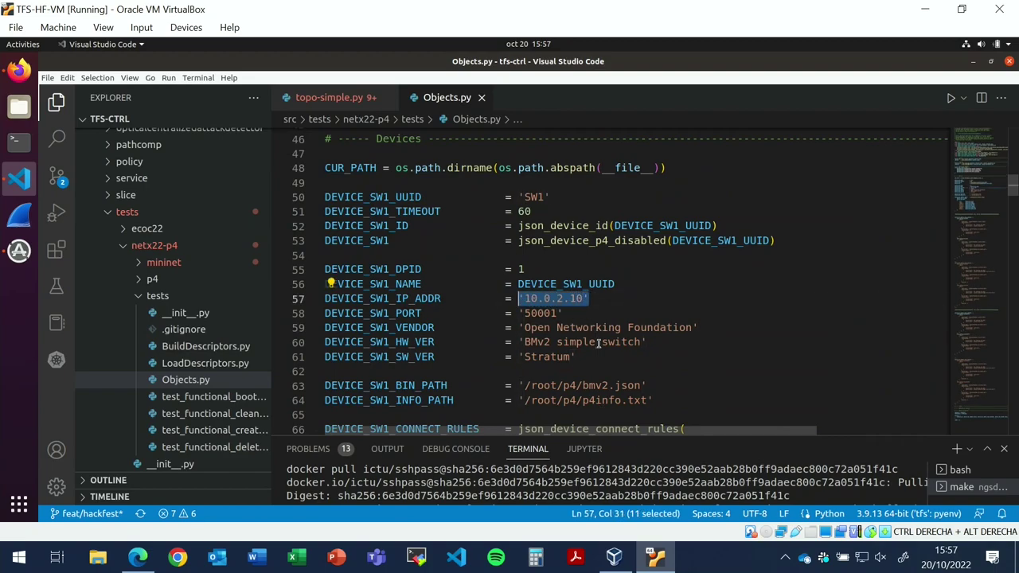
left_click_drag(641, 436, 653, 245)
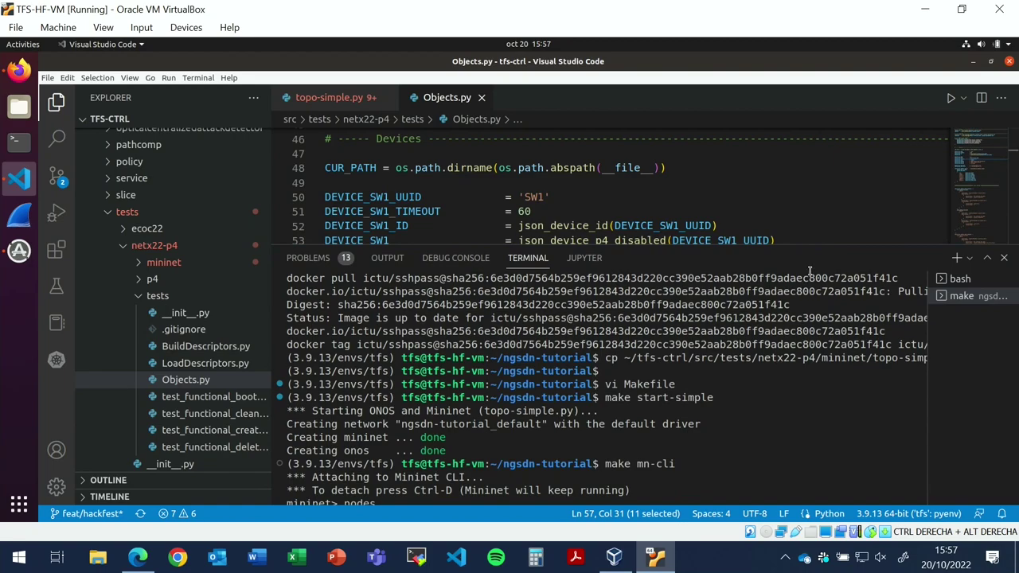
scroll(828, 243, "right", 3)
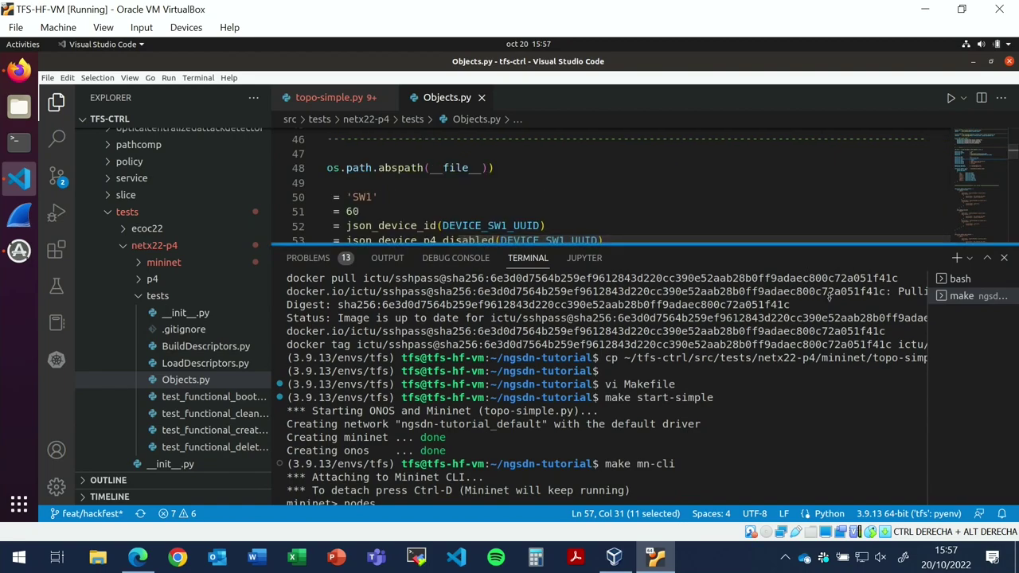
left_click_drag(828, 243, 828, 385)
left_click(404, 299)
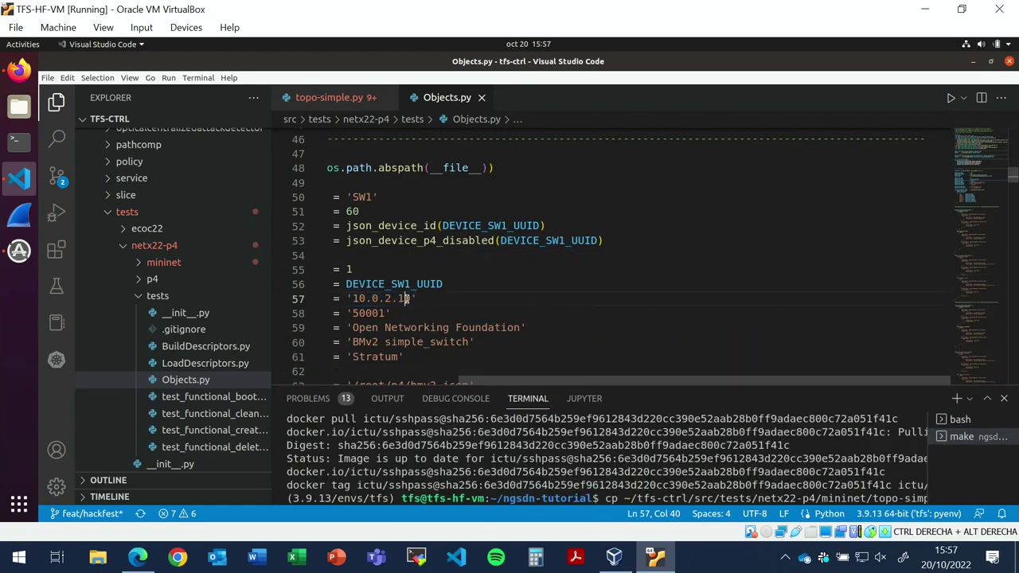
key("BackSpace")
type("5")
key("ctrl+s")
left_click_drag(723, 385, 755, 143)
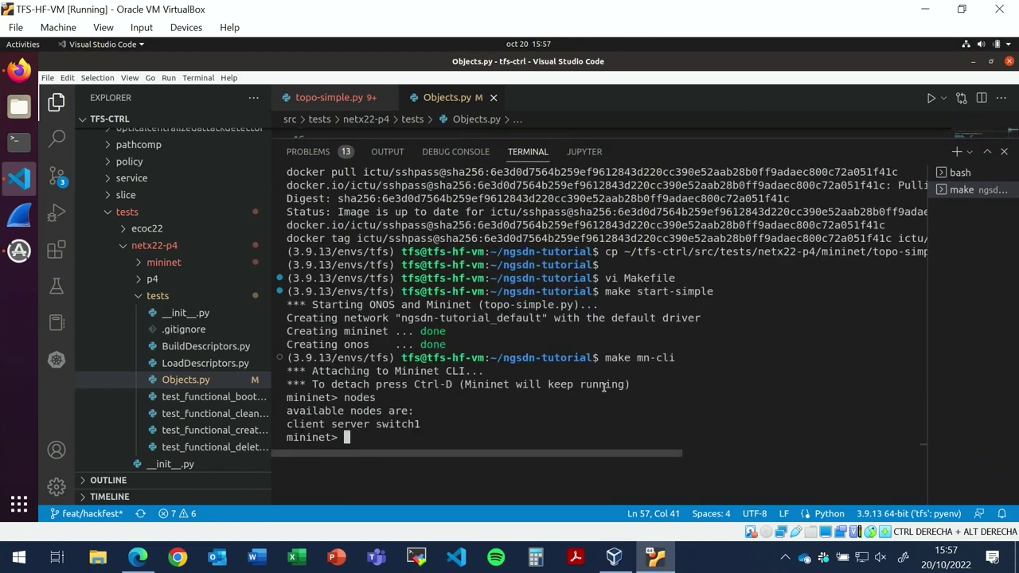
- Start 'client ping server' in the Mininet CLI, pinging 10.0.0.2
type("client ping server")
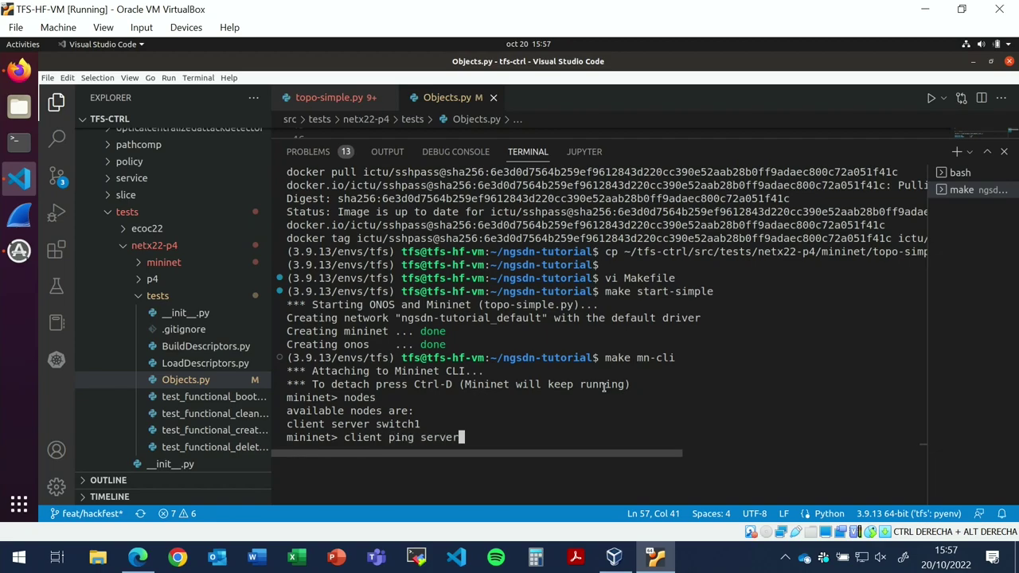
key("Return")
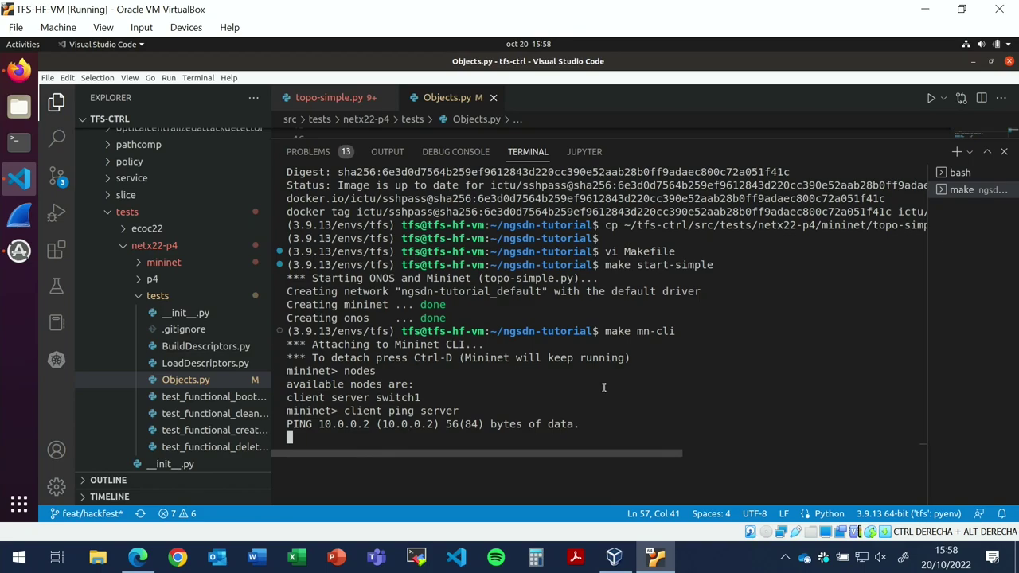
- In a new bash terminal, print src/tests/netx22-p4/setup.sh with cat
left_click(958, 152)
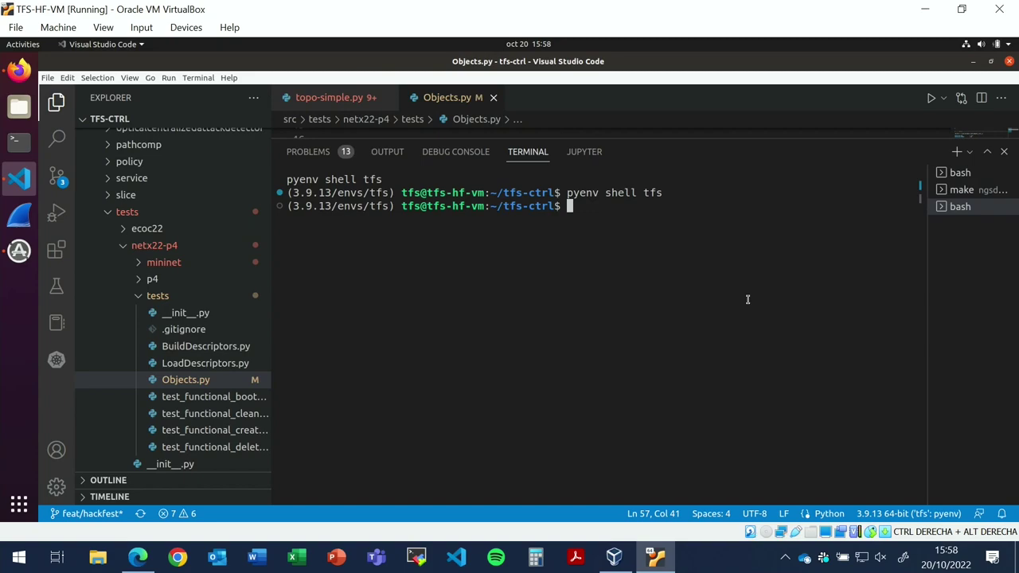
type("srv")
key("BackSpace")
key("BackSpace")
type("rc")
type("/tests/next")
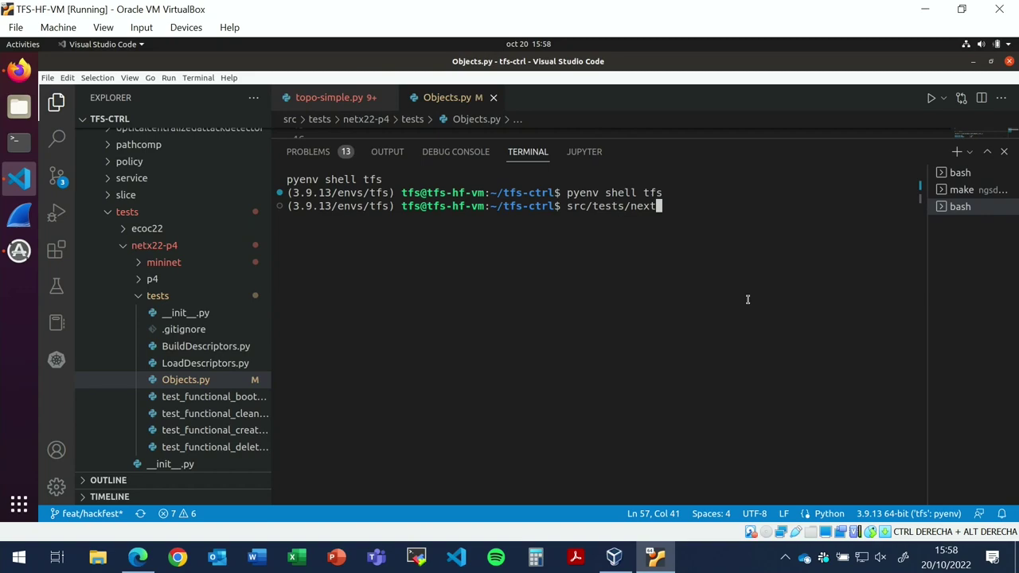
key("BackSpace")
key("BackSpace")
key("Tab")
type("set")
key("Tab")
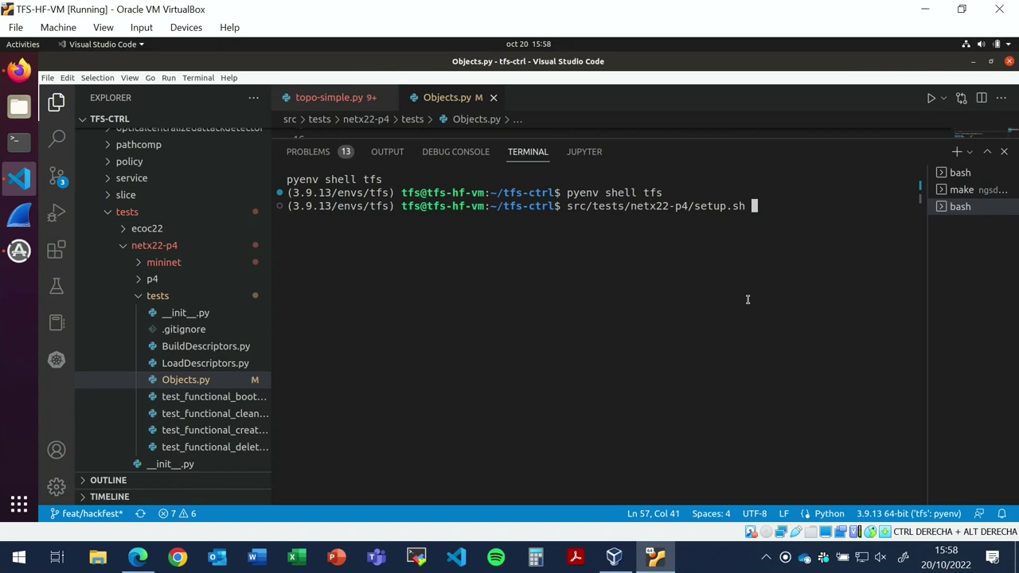
key("ctrl+Left")
key("ctrl+Left")
key("ctrl+Left")
key("ctrl+Left")
key("ctrl+Left")
key("ctrl+Left")
type("cat")
key("Return")
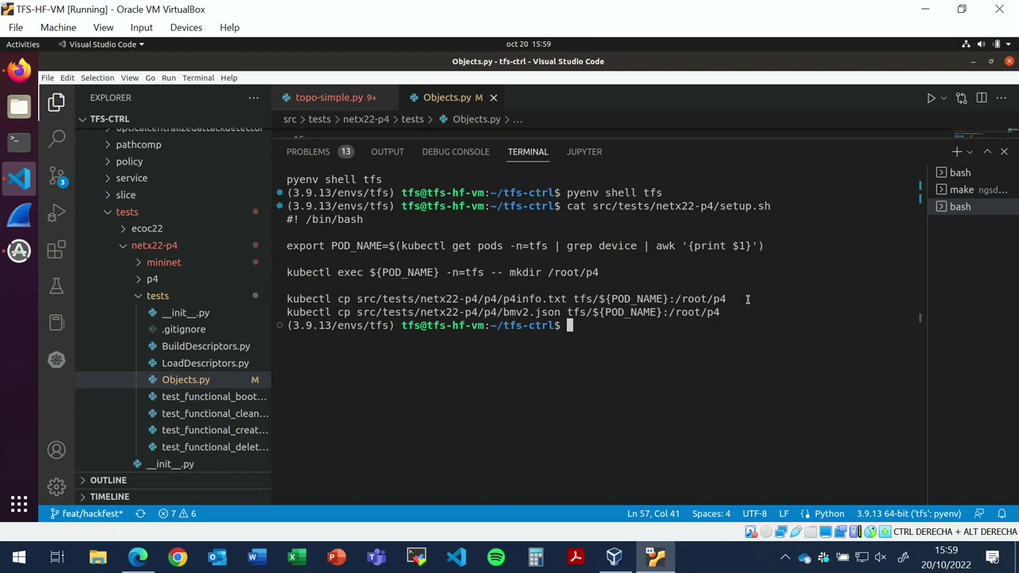
- Rerun the command without 'cat' to execute setup.sh
key("Up")
key("Left")
key("Left")
key("Left")
key("Left")
key("Left")
key("Left")
key("Left")
key("Left")
key("Left")
key("Left")
key("Left")
key("Left")
key("Left")
key("Left")
key("Left")
key("Left")
key("Left")
key("Left")
key("Left")
key("Left")
key("Right")
key("Right")
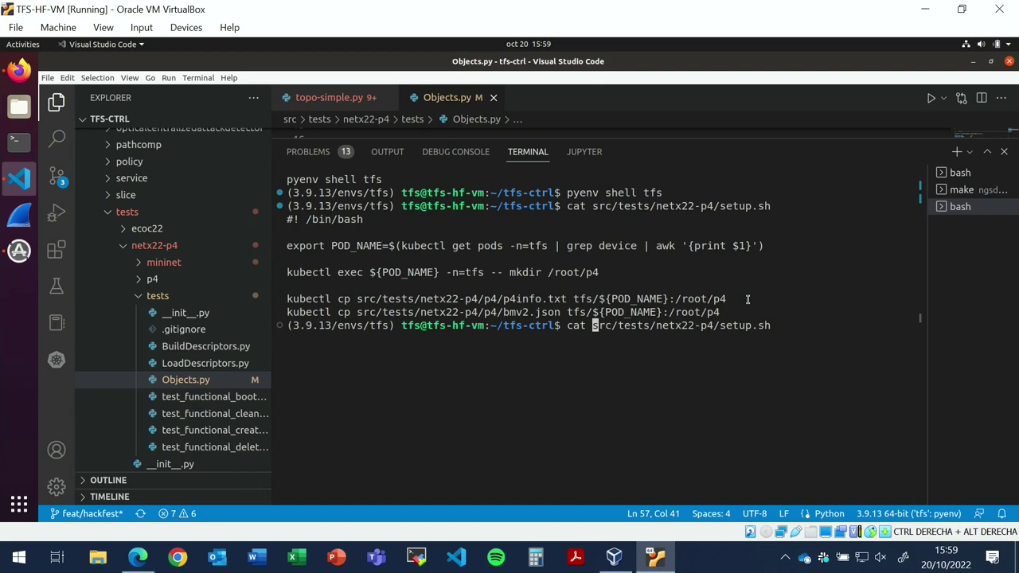
key("BackSpace")
key("BackSpace")
key("BackSpace")
key("BackSpace")
key("Return")
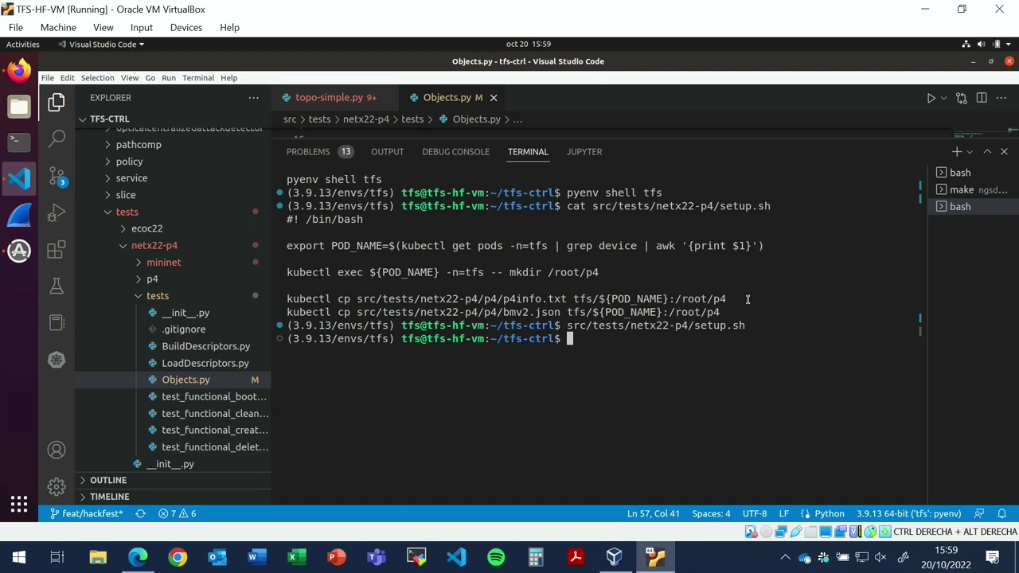
- Run src/tests/netx22-p4/run_test_01_bootstrap.sh, with all 4 bootstrap tests passing
key("Up")
key("BackSpace")
key("BackSpace")
key("BackSpace")
key("BackSpace")
key("BackSpace")
key("BackSpace")
key("BackSpace")
key("BackSpace")
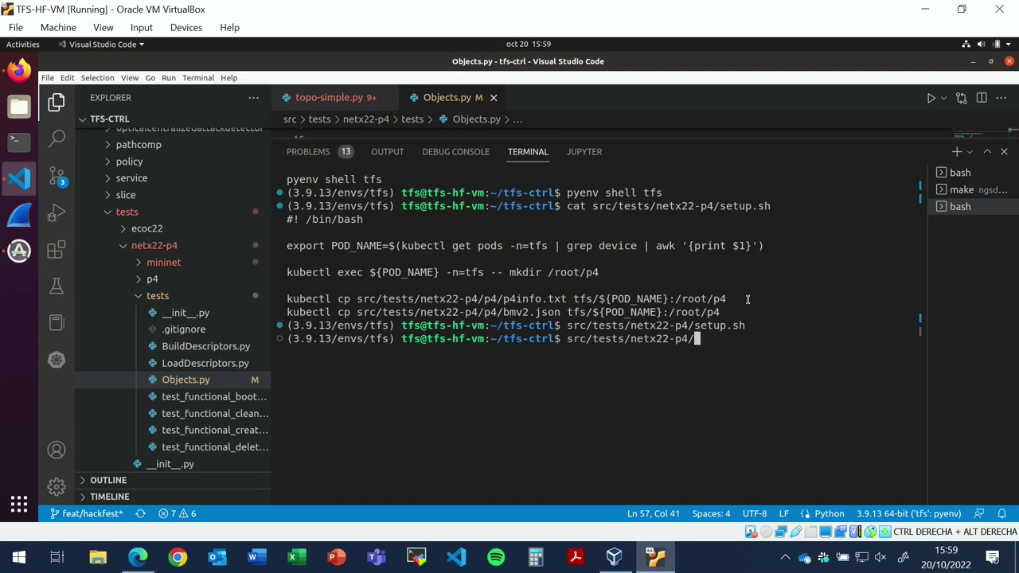
type("run_test_01")
key("Tab")
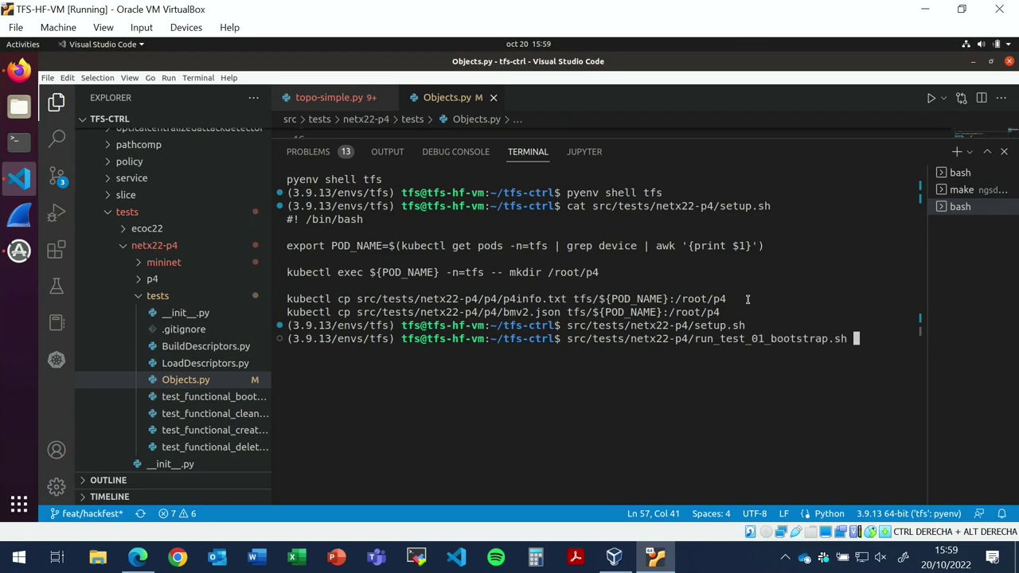
key("Return")
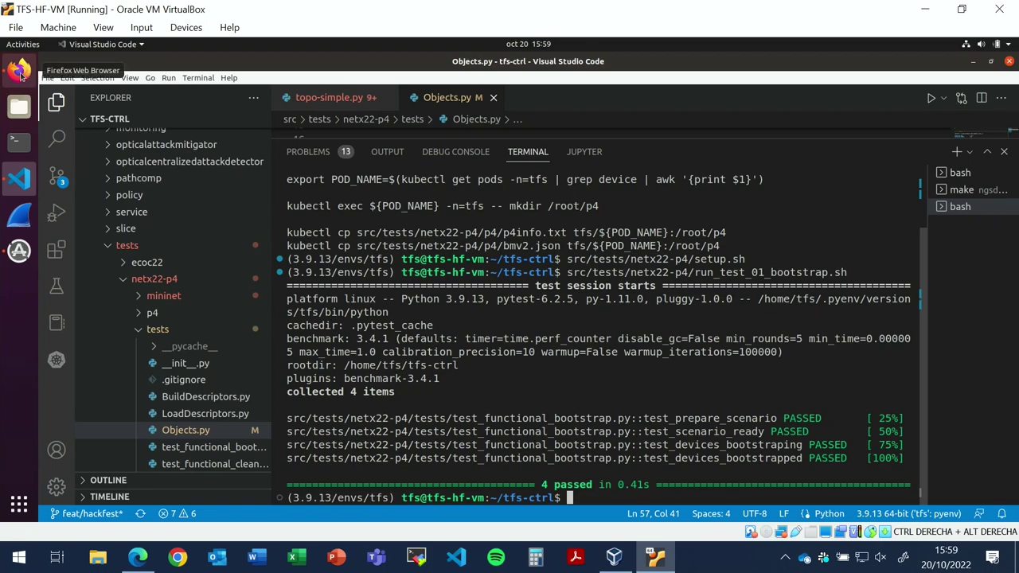
- Reload the TeraFlow Devices page, confirm SW1 is the only ENABLED p4-switch, and return to VS Code
left_click(20, 72)
scroll(430, 219, "down", 5)
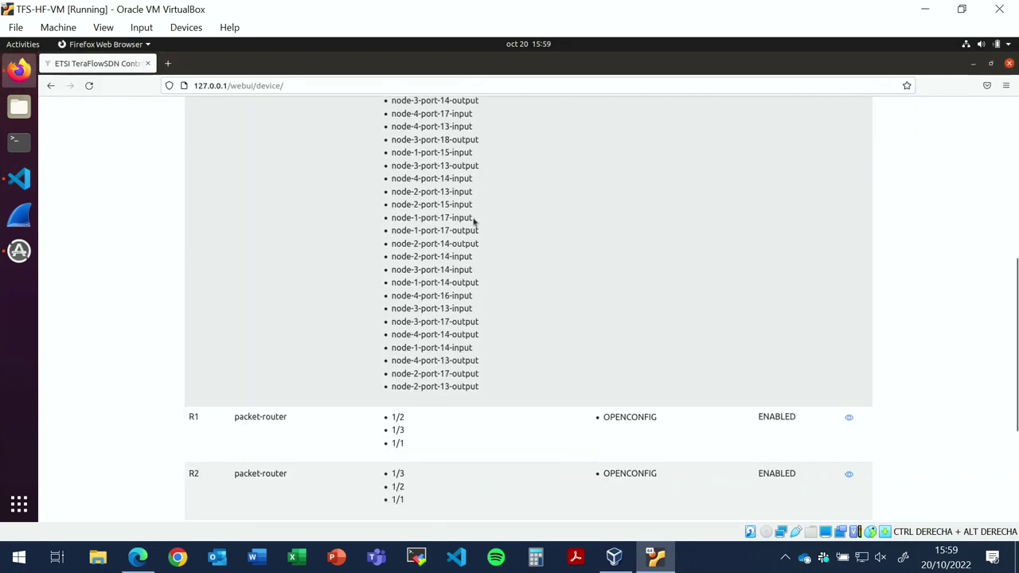
left_click(89, 85)
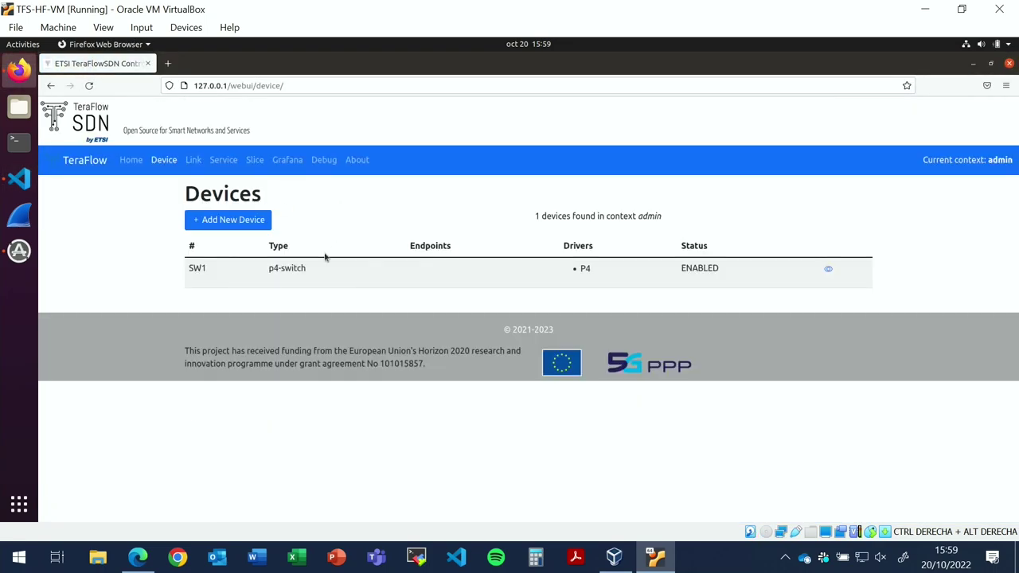
left_click_drag(207, 269, 665, 289)
left_click(607, 279)
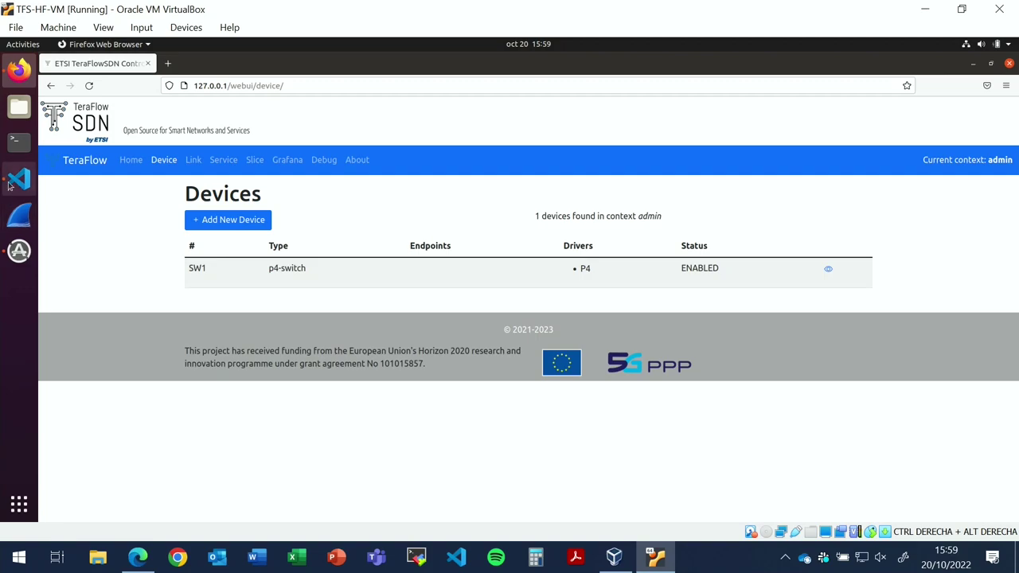
left_click(11, 184)
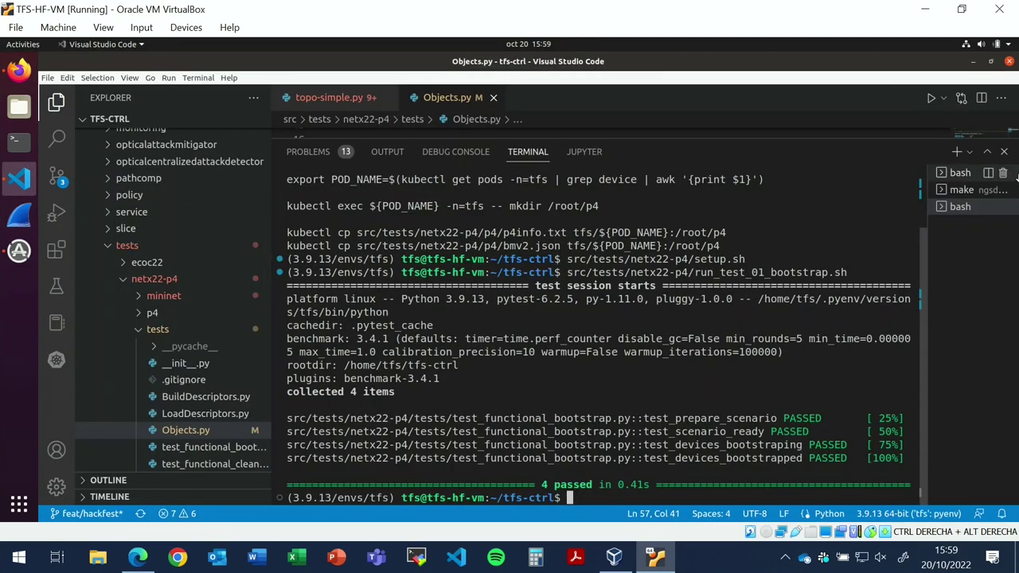
- Run run_test_02_create_service.sh (test_rules_entry passes) and confirm the Mininet ping now gets replies
left_click(957, 174)
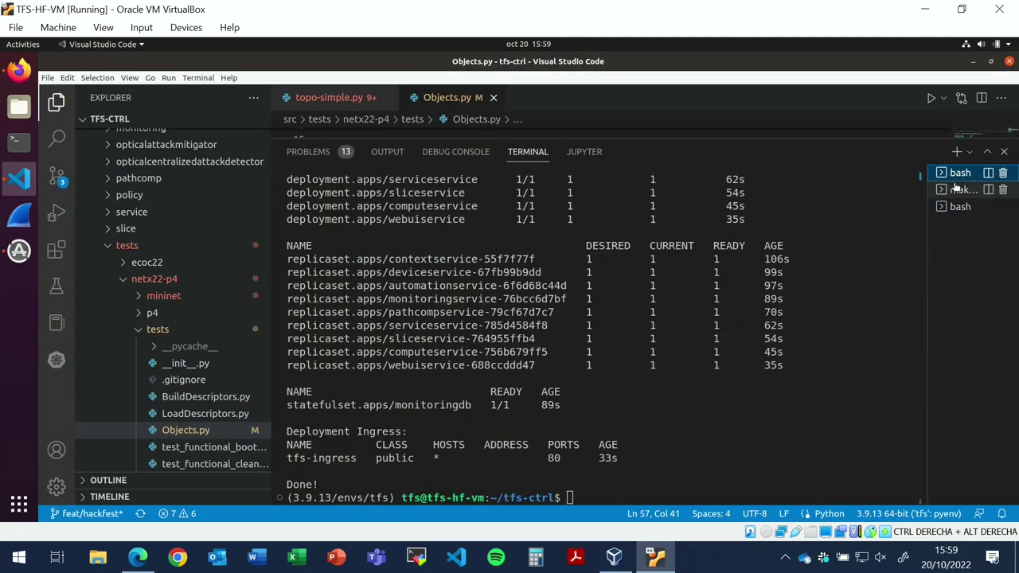
left_click(961, 189)
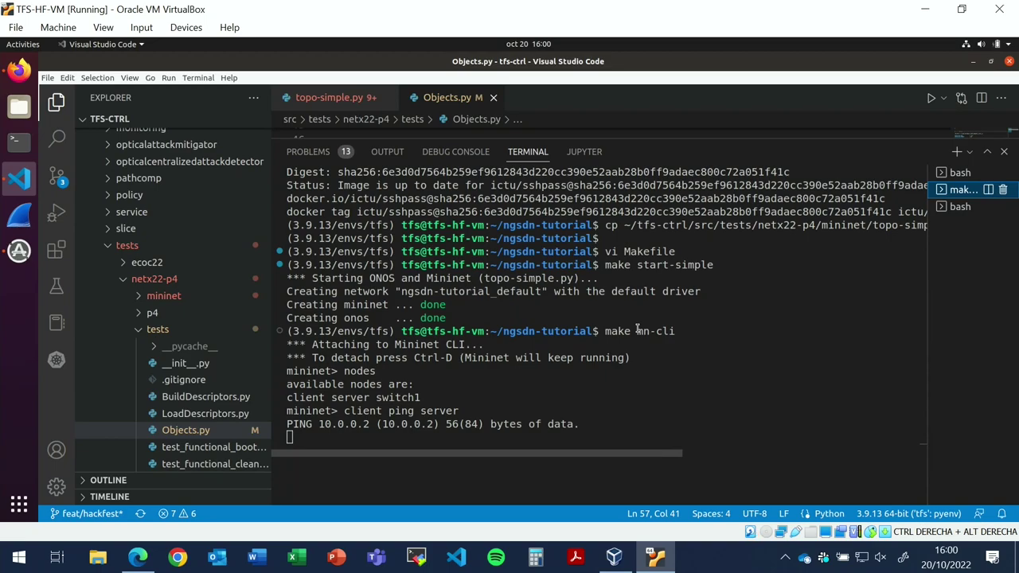
left_click(995, 206)
key("Up")
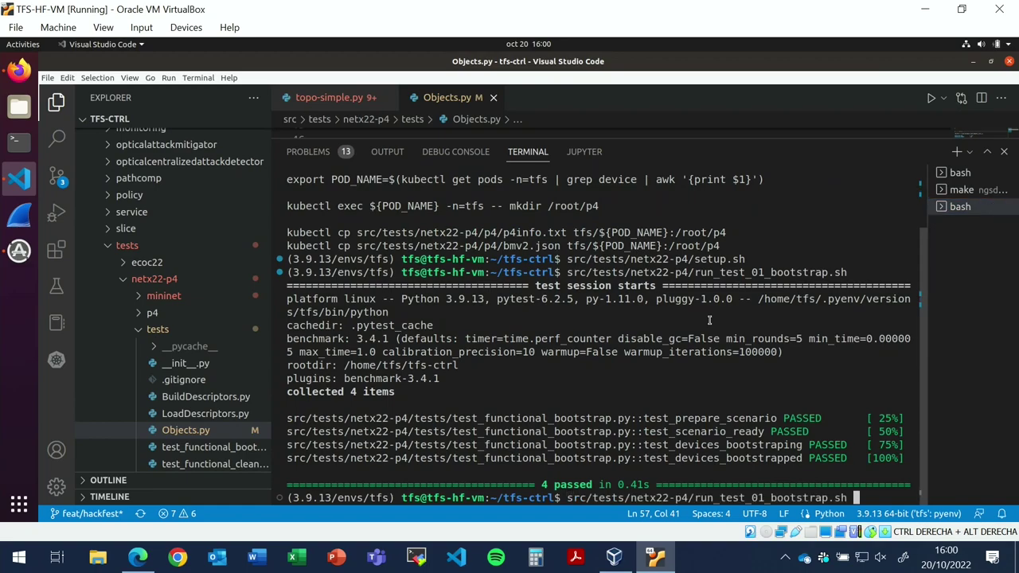
key("BackSpace")
key("BackSpace")
key("BackSpace")
key("BackSpace")
key("BackSpace")
key("BackSpace")
key("BackSpace")
key("BackSpace")
key("BackSpace")
key("BackSpace")
key("BackSpace")
key("BackSpace")
key("BackSpace")
key("BackSpace")
type("2")
key("Tab")
key("Return")
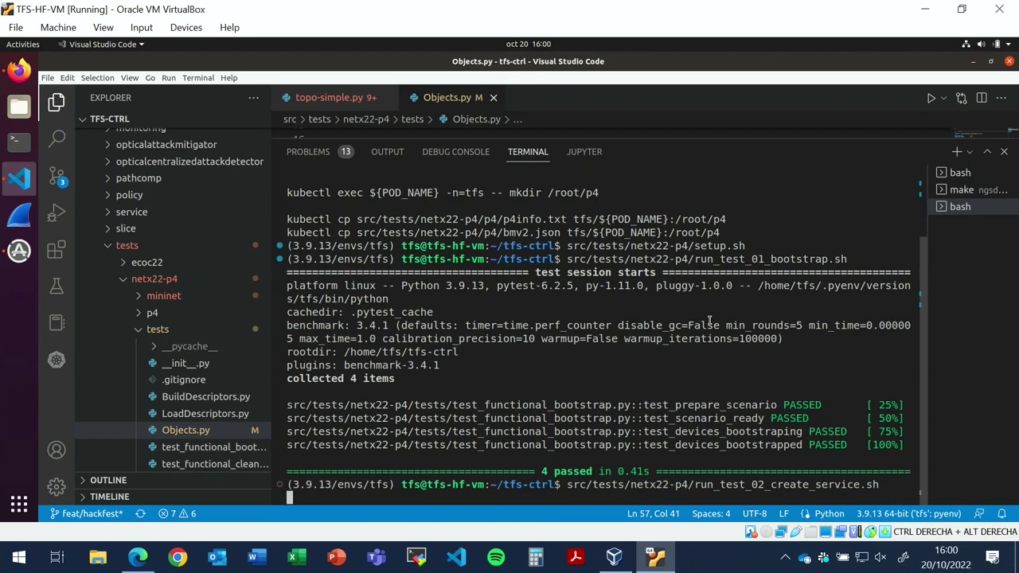
left_click(960, 190)
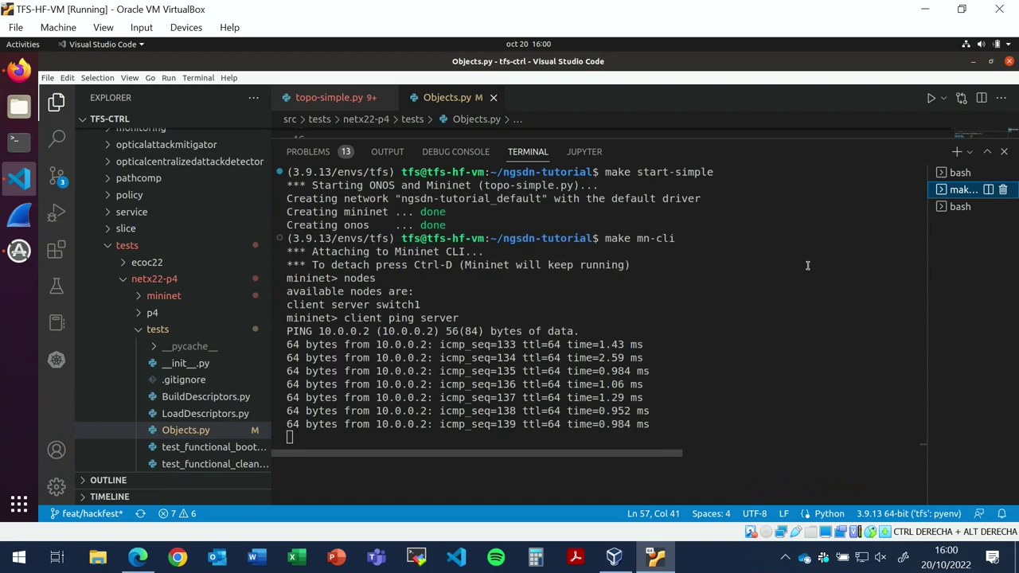
left_click(959, 206)
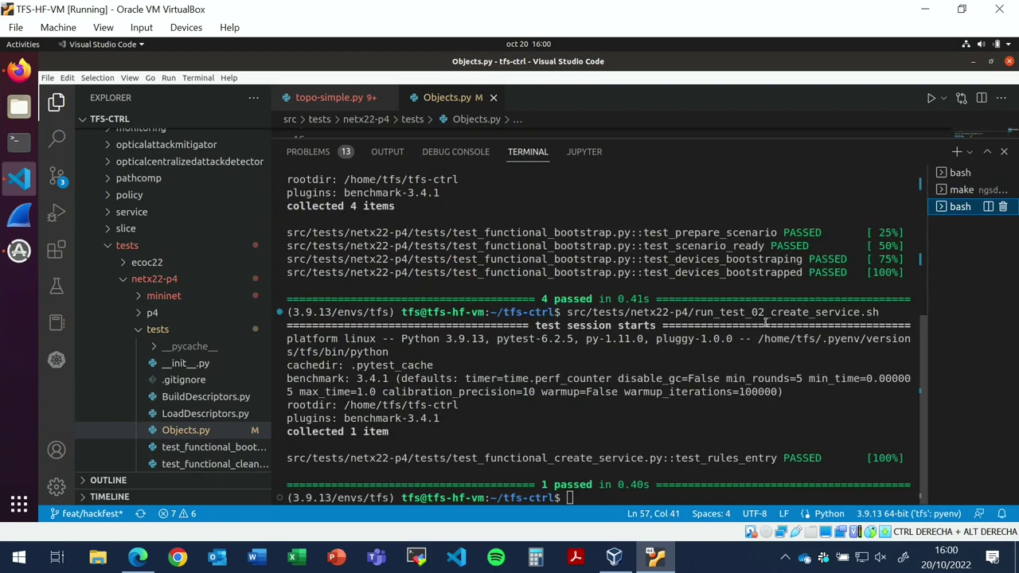
- Run run_test_03_delete_service.sh and confirm the ping replies stop at icmp_seq=150
key("ctrl+Page_Up")
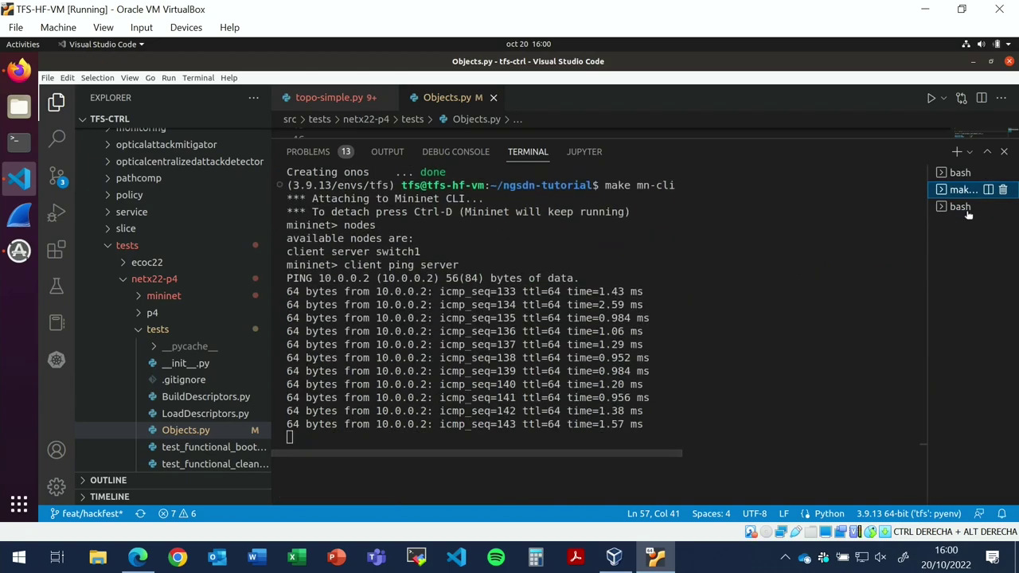
left_click(966, 211)
key("Up")
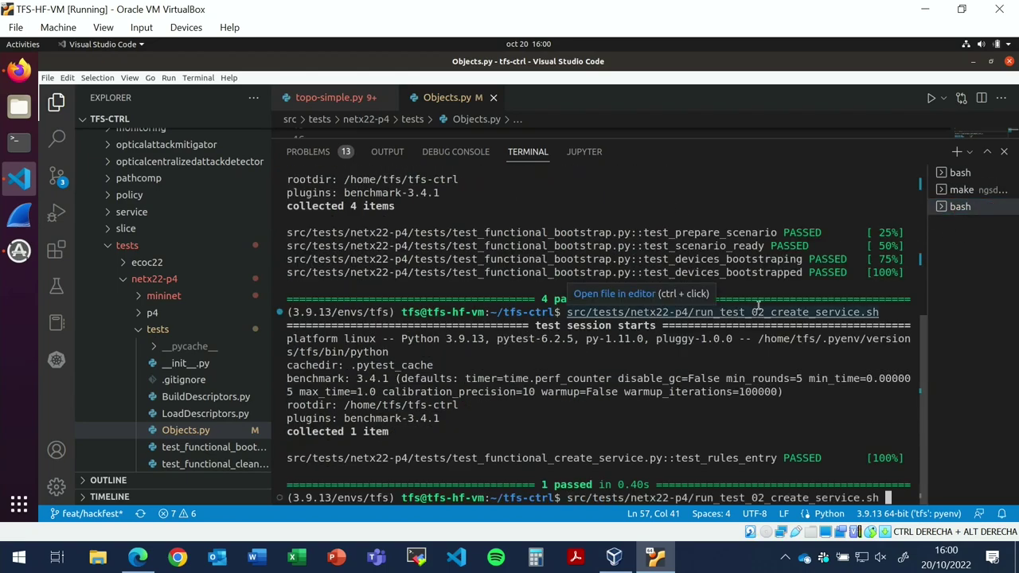
key("BackSpace")
key("BackSpace")
key("BackSpace")
key("BackSpace")
key("BackSpace")
key("BackSpace")
key("BackSpace")
key("BackSpace")
key("BackSpace")
key("BackSpace")
key("BackSpace")
key("BackSpace")
key("BackSpace")
key("BackSpace")
key("BackSpace")
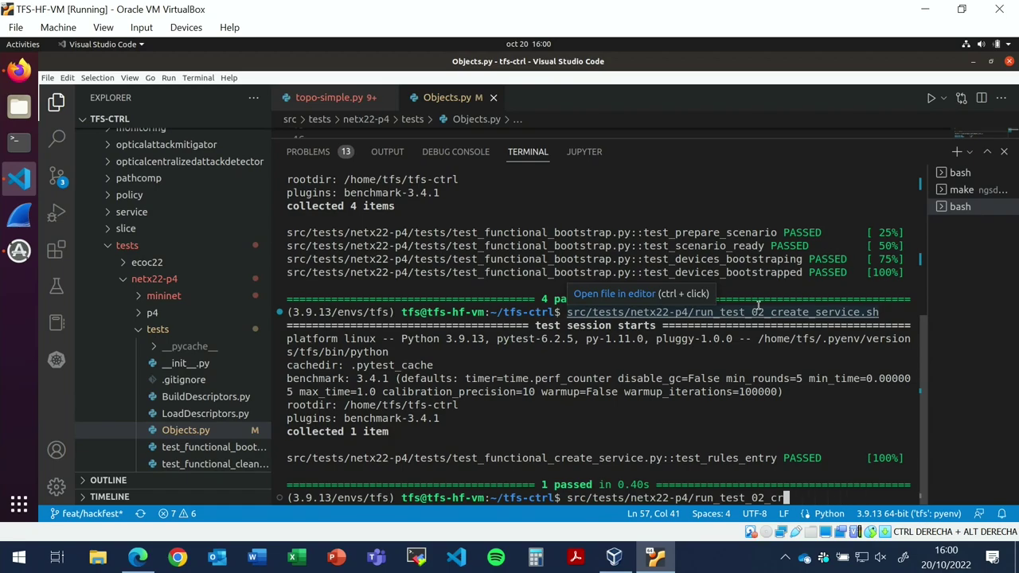
key("BackSpace")
key("BackSpace")
key("BackSpace")
key("BackSpace")
type("3")
key("Tab")
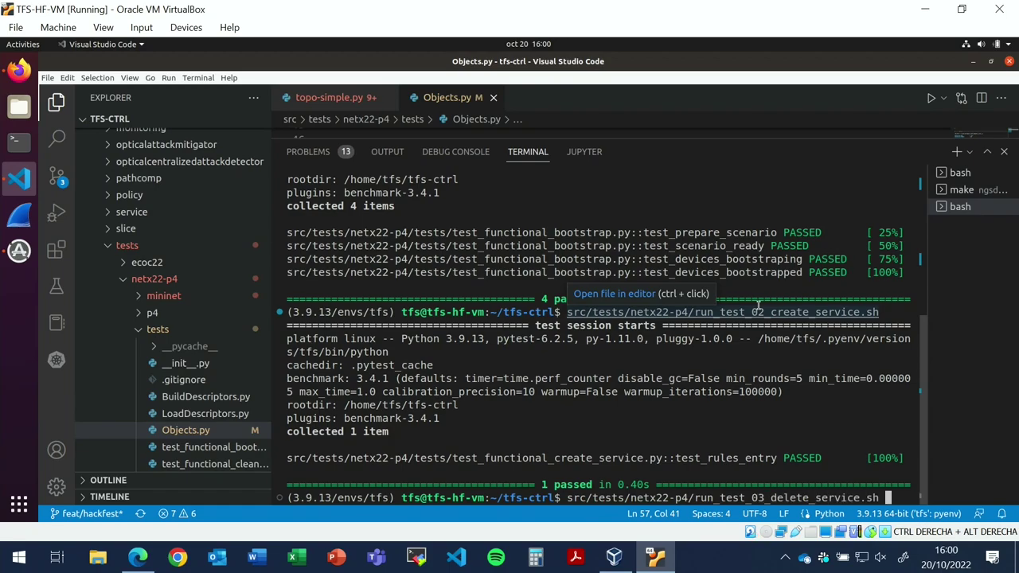
key("Return")
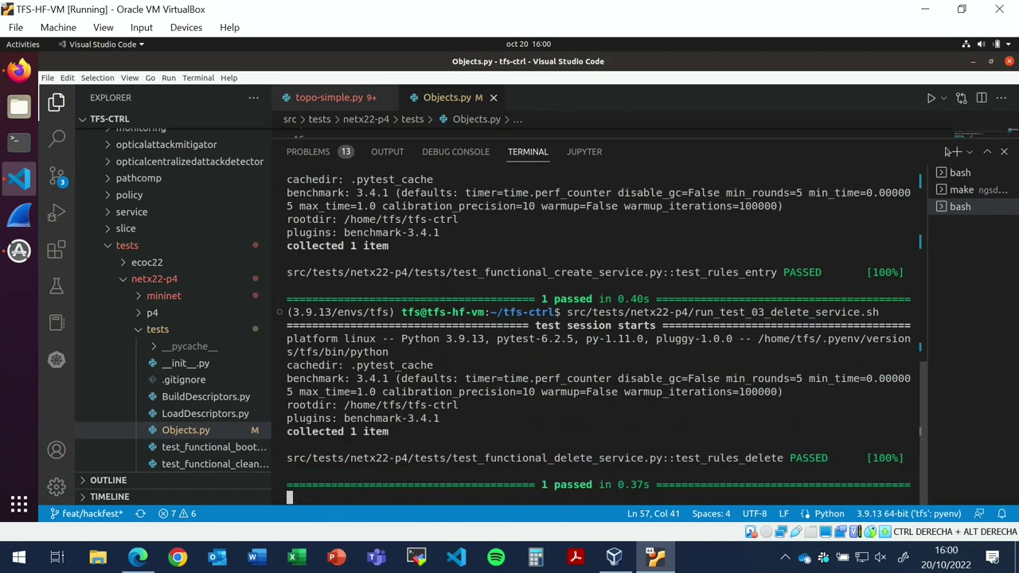
left_click(960, 189)
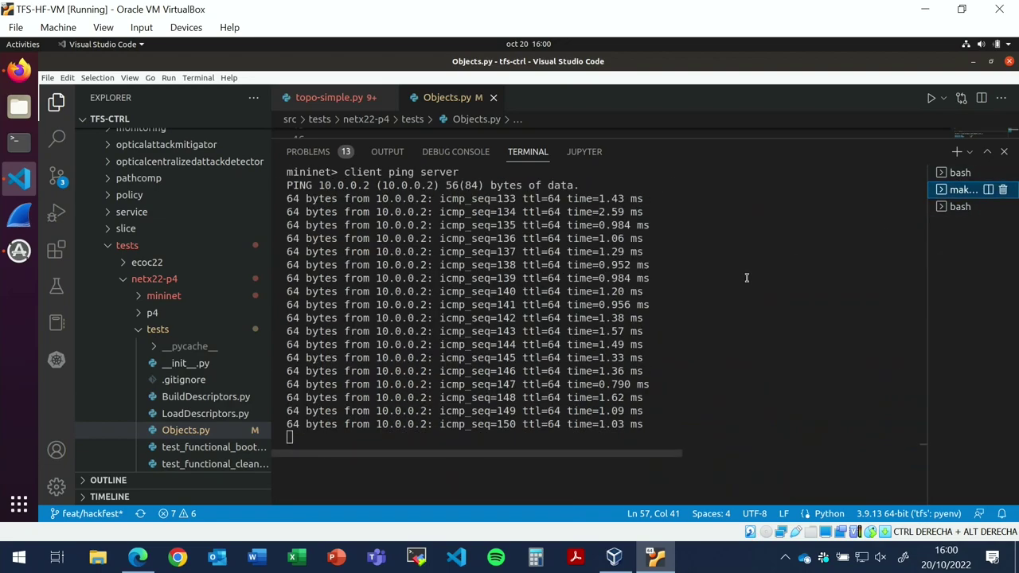
double_click(504, 424)
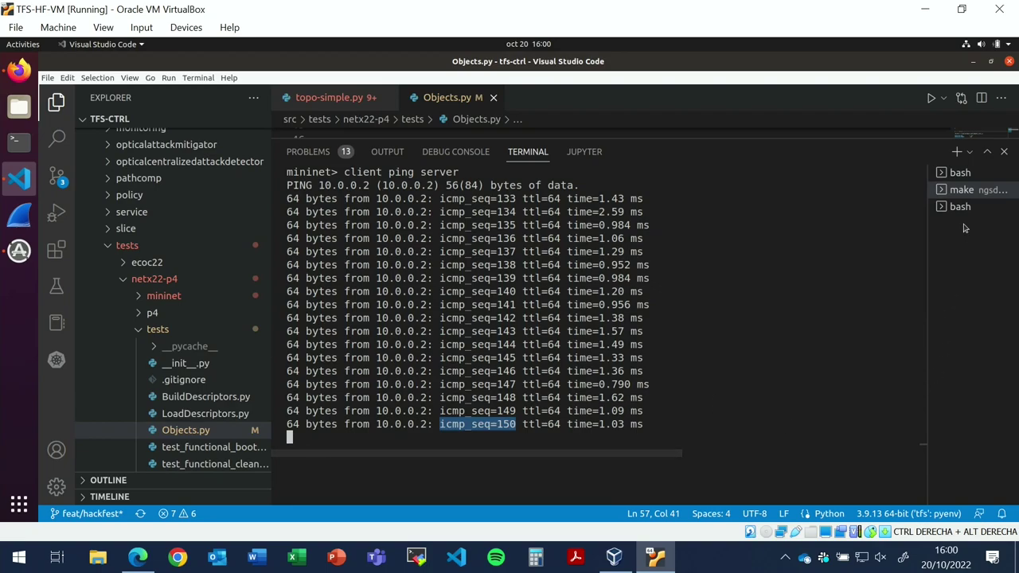
- Rerun run_test_02_create_service.sh, passing test_rules_entry in 0.29s, and check the ping output
left_click(960, 173)
scroll(778, 301, "down", 10)
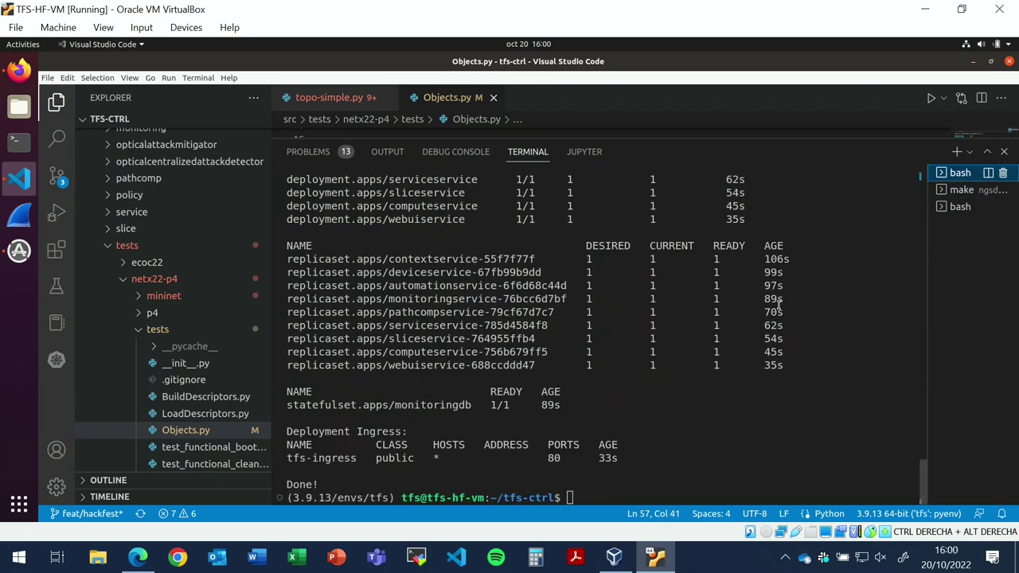
key("ctrl+Page_Up")
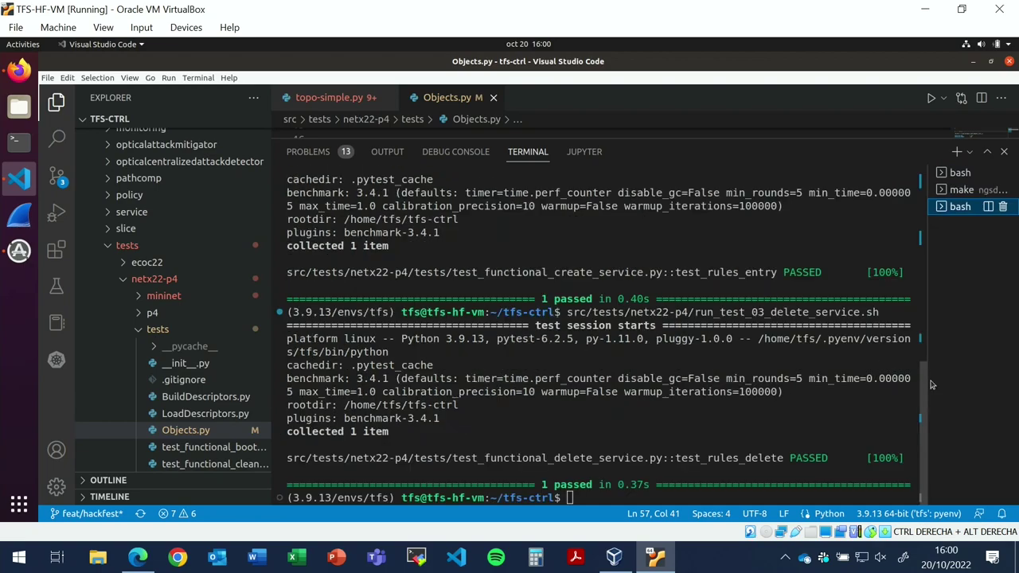
key("Up")
key("Up")
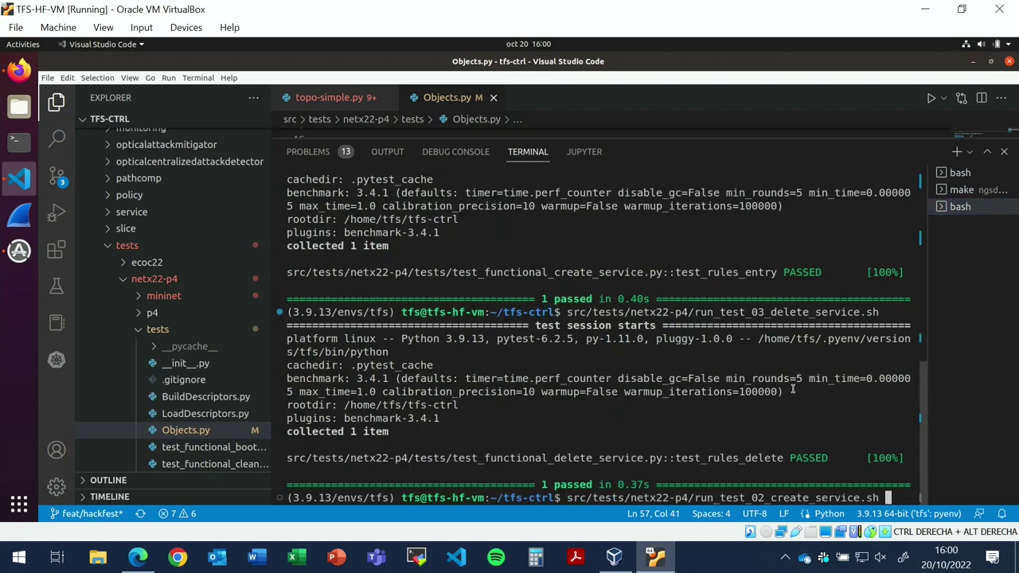
key("Return")
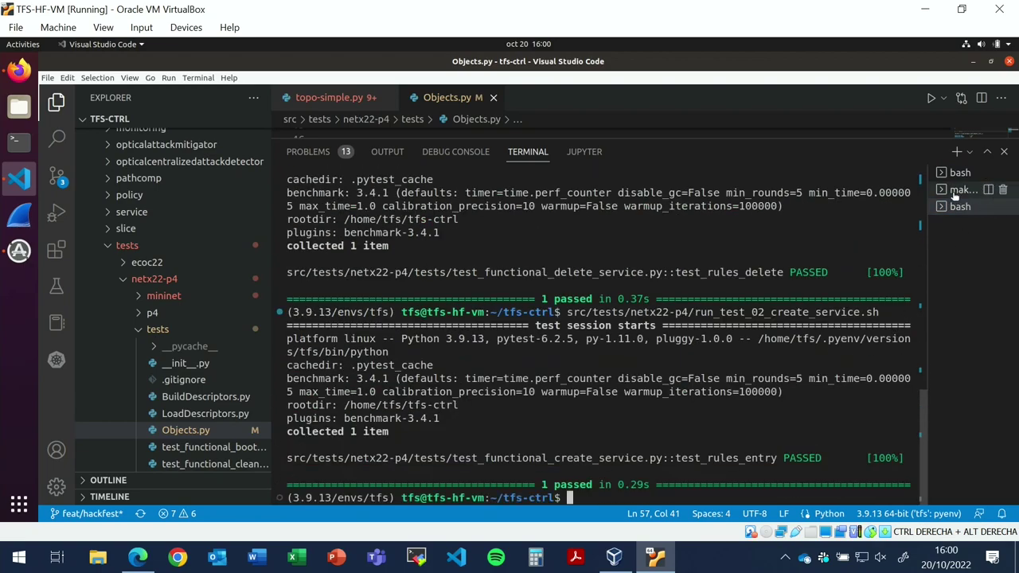
left_click(955, 191)
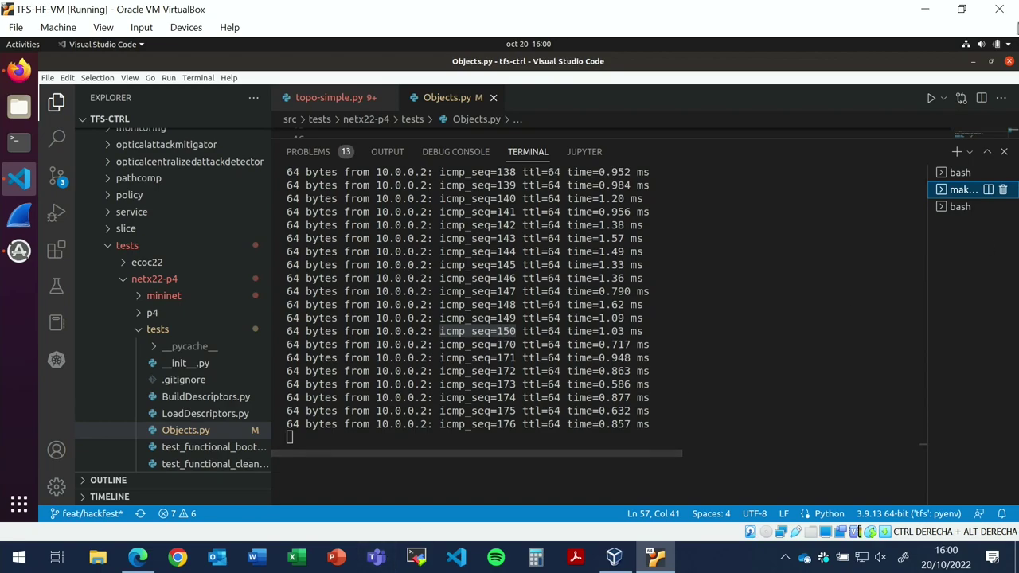
left_click(955, 209)
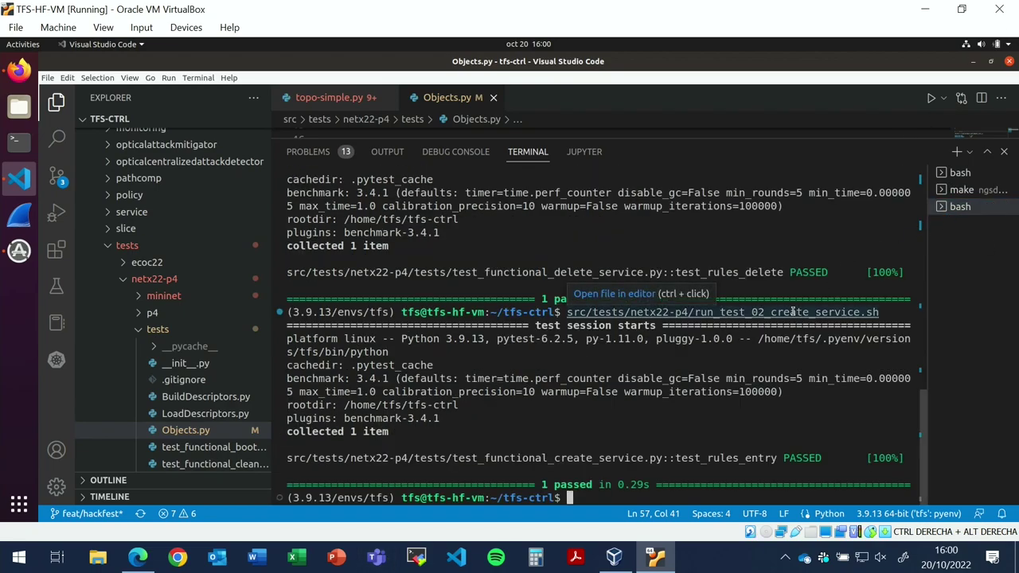
- Rerun run_test_03_delete_service.sh, then run run_test_04_cleanup.sh; both report 1 passed
key("Up")
key("Up")
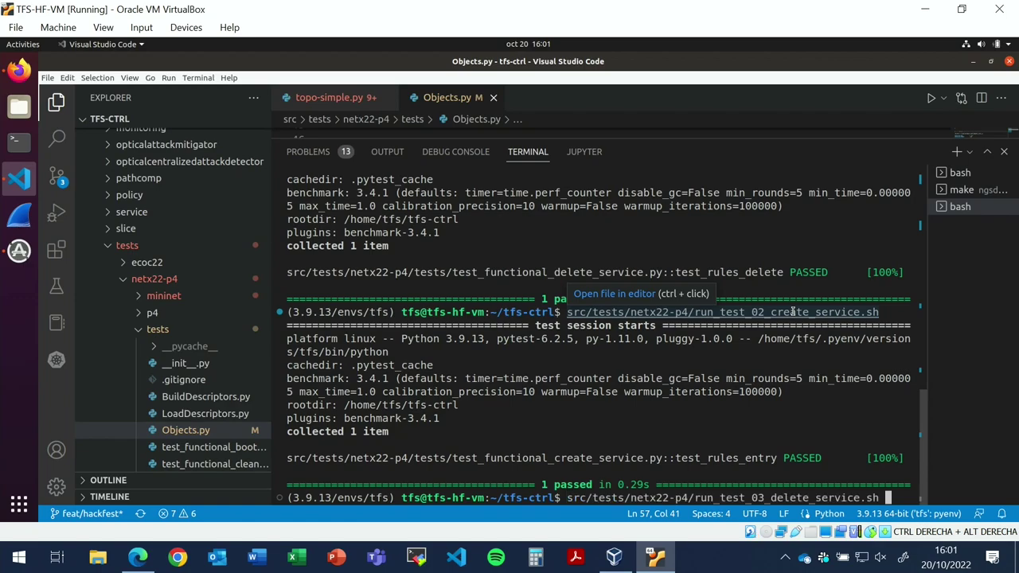
key("Return")
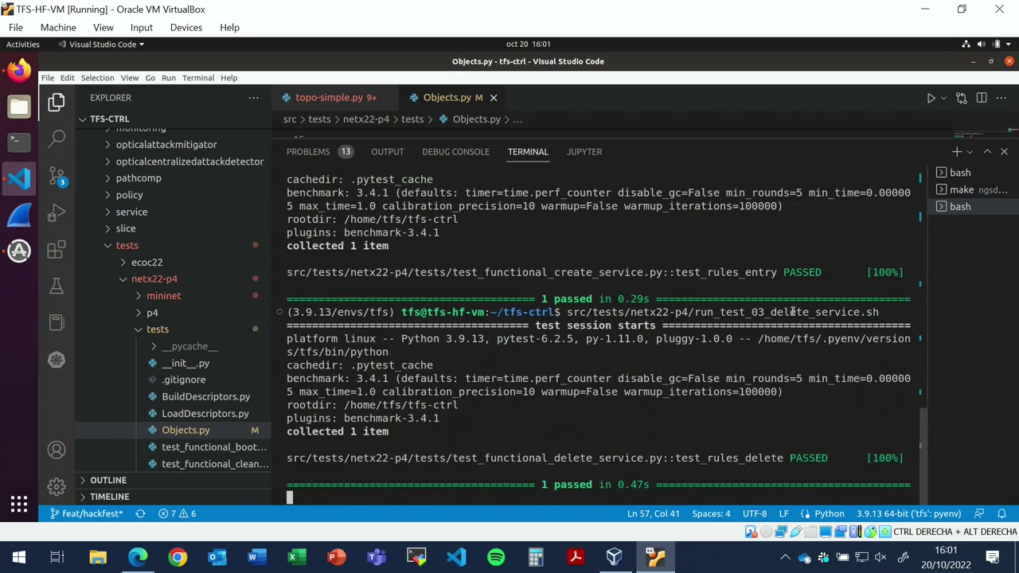
key("Up")
key("Up")
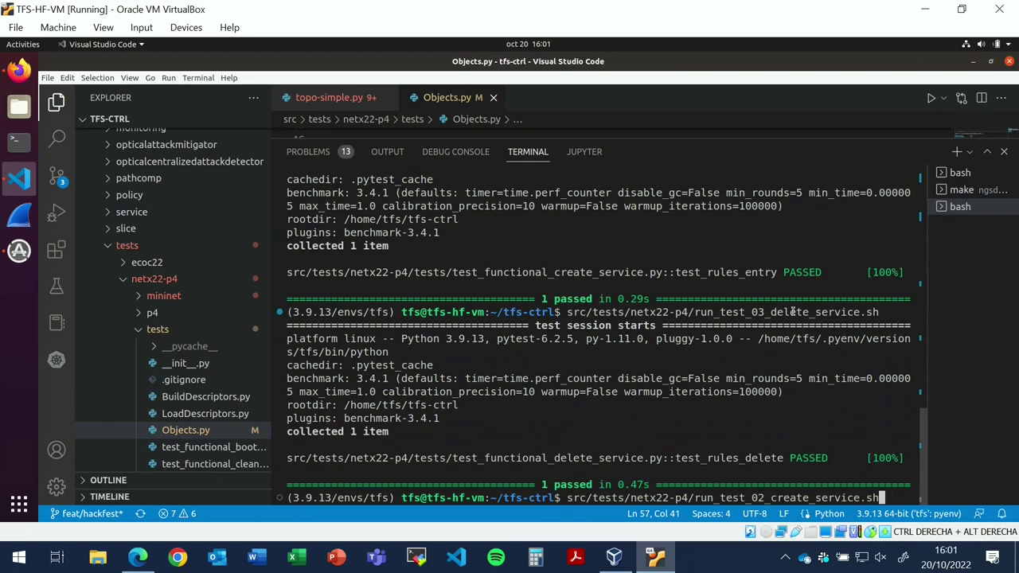
key("BackSpace")
key("BackSpace")
key("BackSpace")
key("BackSpace")
key("BackSpace")
key("BackSpace")
key("BackSpace")
key("BackSpace")
key("BackSpace")
key("BackSpace")
key("BackSpace")
key("BackSpace")
key("BackSpace")
key("BackSpace")
key("BackSpace")
key("BackSpace")
key("BackSpace")
key("BackSpace")
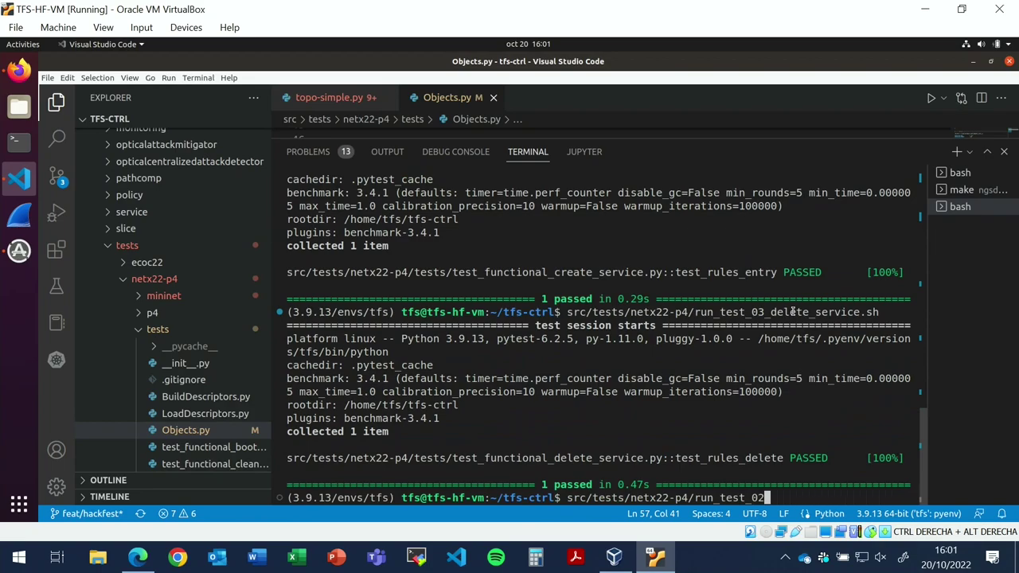
key("BackSpace")
type("4")
key("Tab")
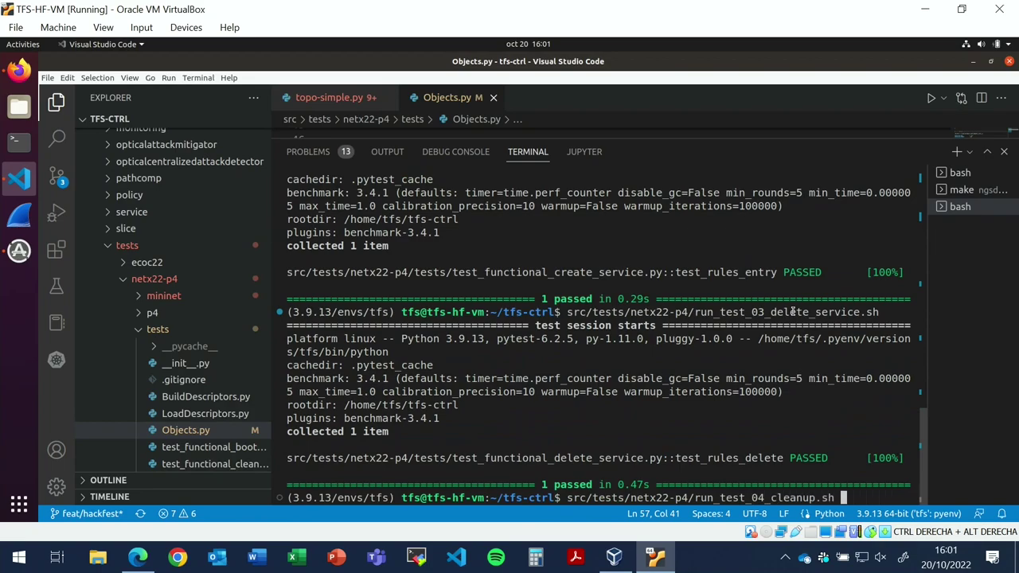
key("Return")
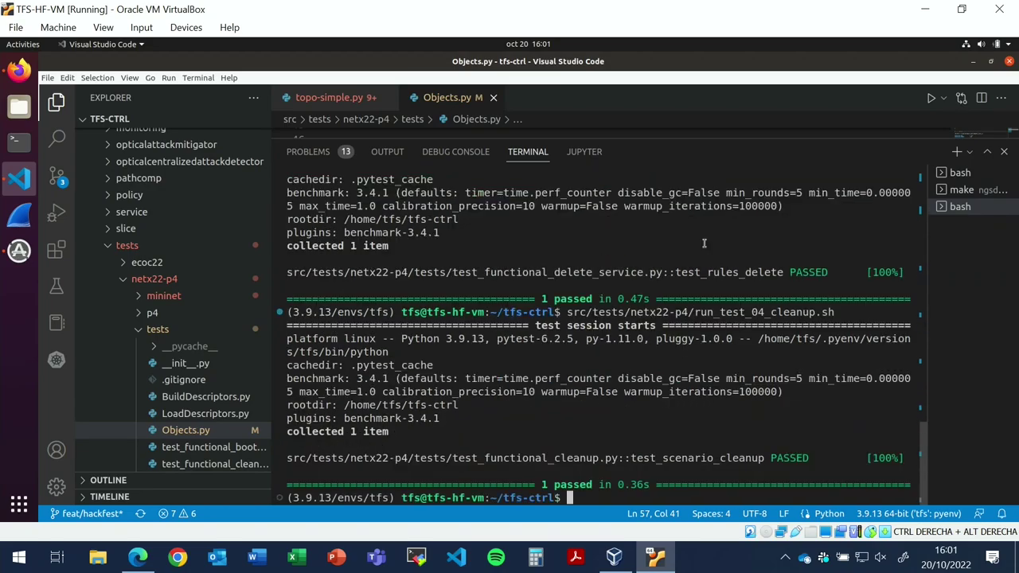
- Return to the TFS_HF_2022.pdf slides in Edge and advance through Step 2 to Step 3 (page 185)
left_click(140, 555)
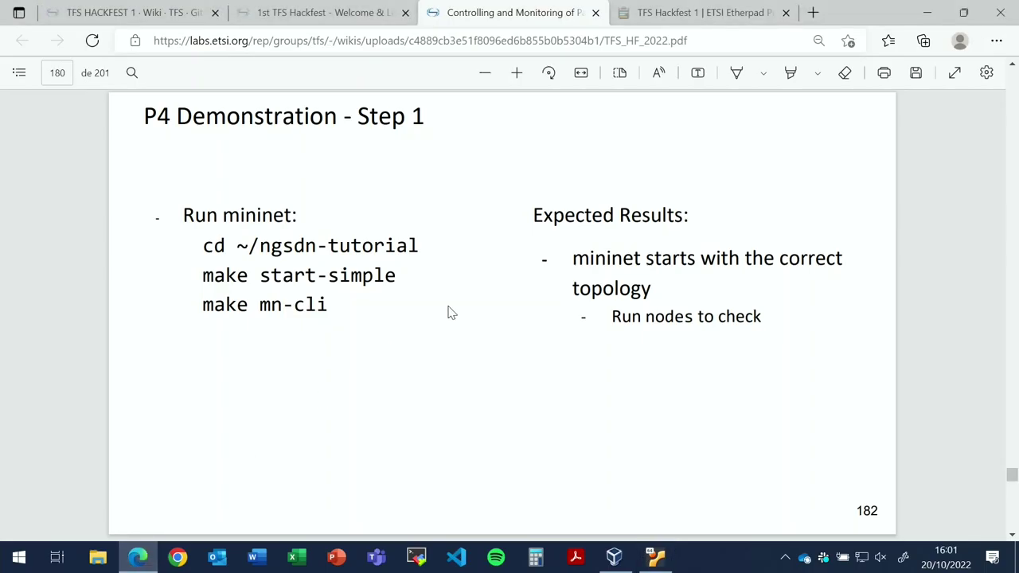
key("Page_Down")
key("Page_Down")
key("Page_Down")
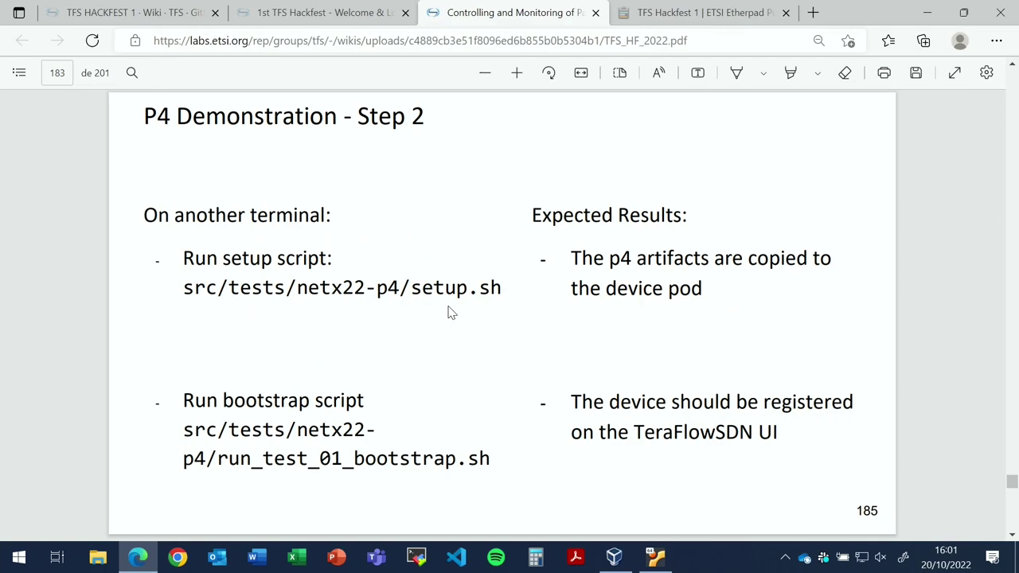
key("Page_Down")
key("Page_Down")
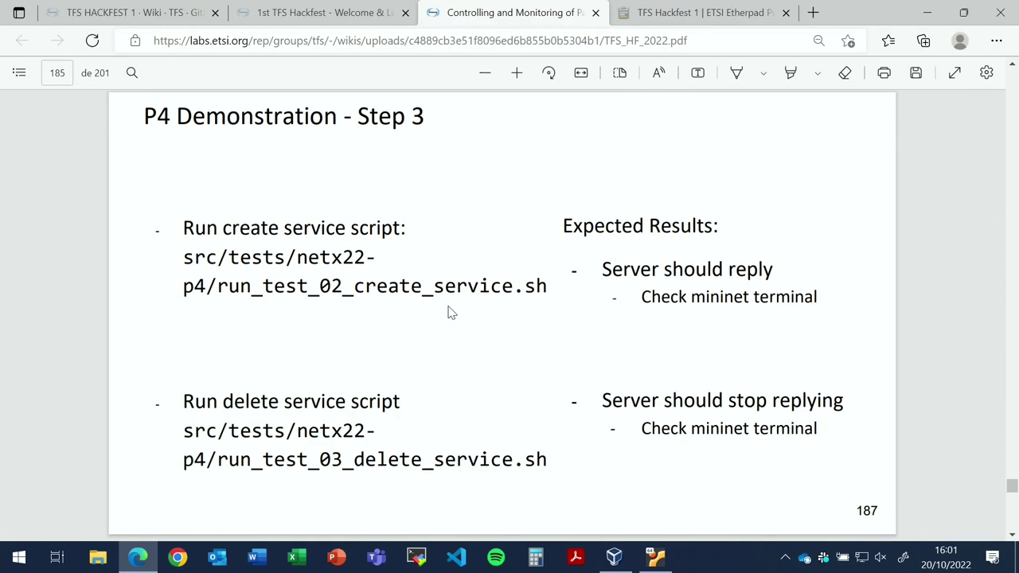
key("Page_Down")
key("Page_Down")
key("Page_Down")
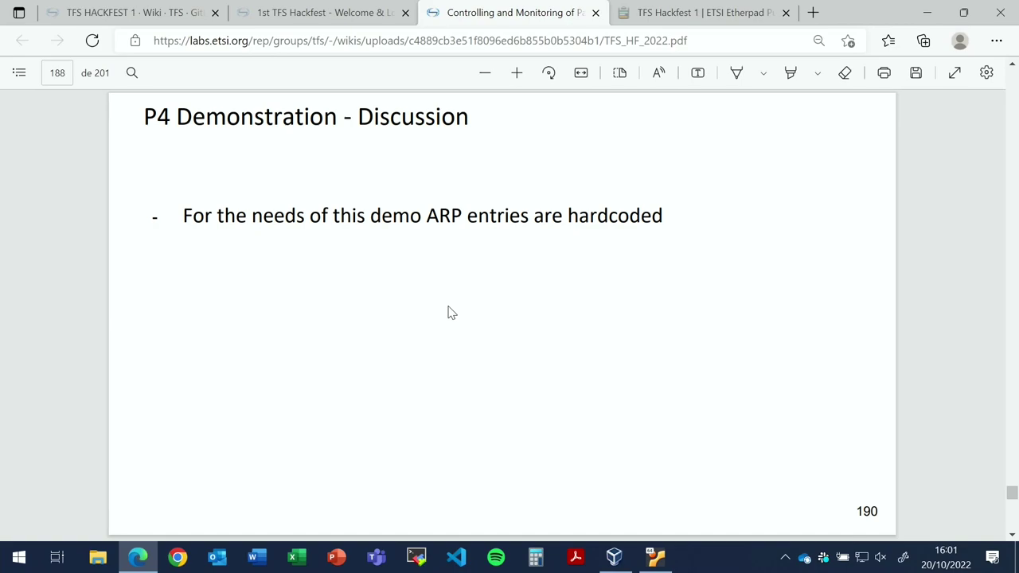
- Reveal the Discussion slide's ARP implementation bullets, then the native P4 multicast group IDs bullet
key("Page_Down")
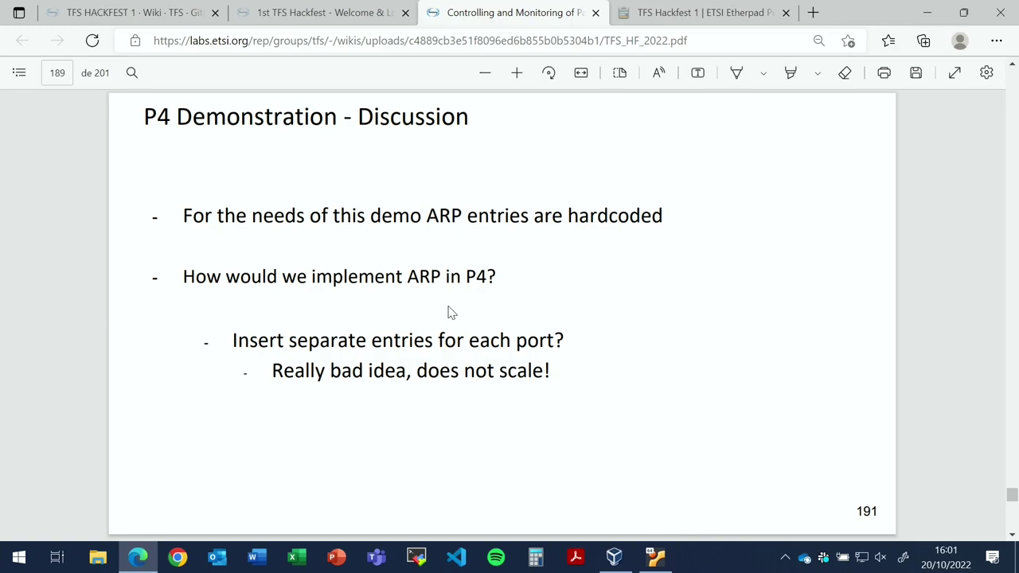
key("Page_Down")
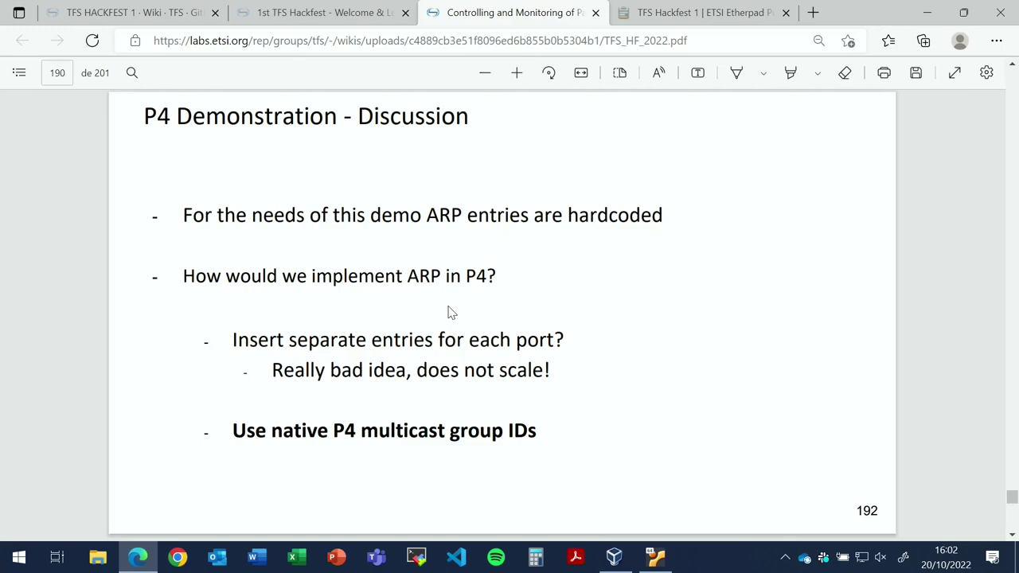
- On the ARP slide, highlight gid and standard_metadata.mcast_grp in the code, then advance to the P4Runtime rule slide
scroll(449, 312, "down", 1)
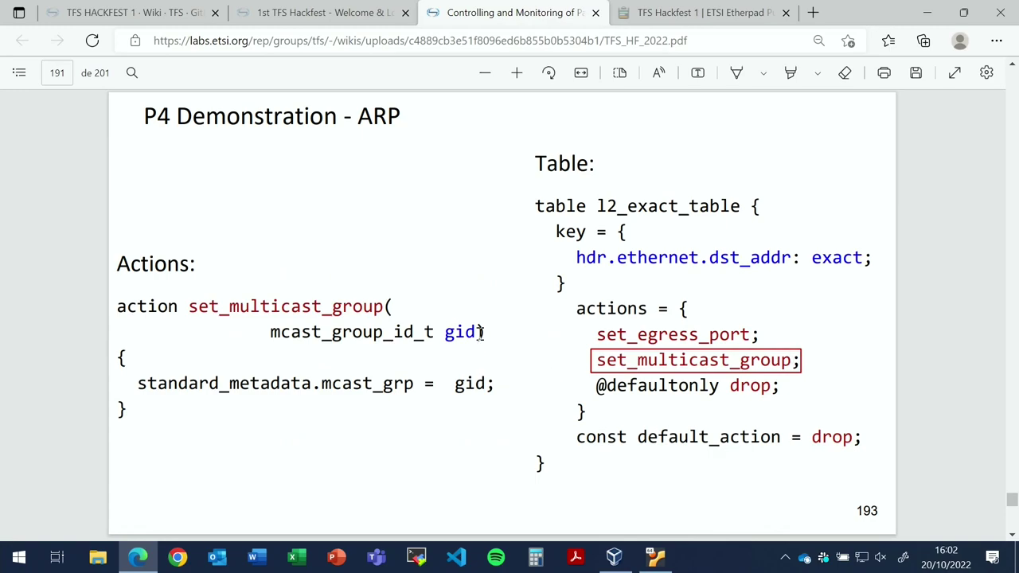
double_click(467, 332)
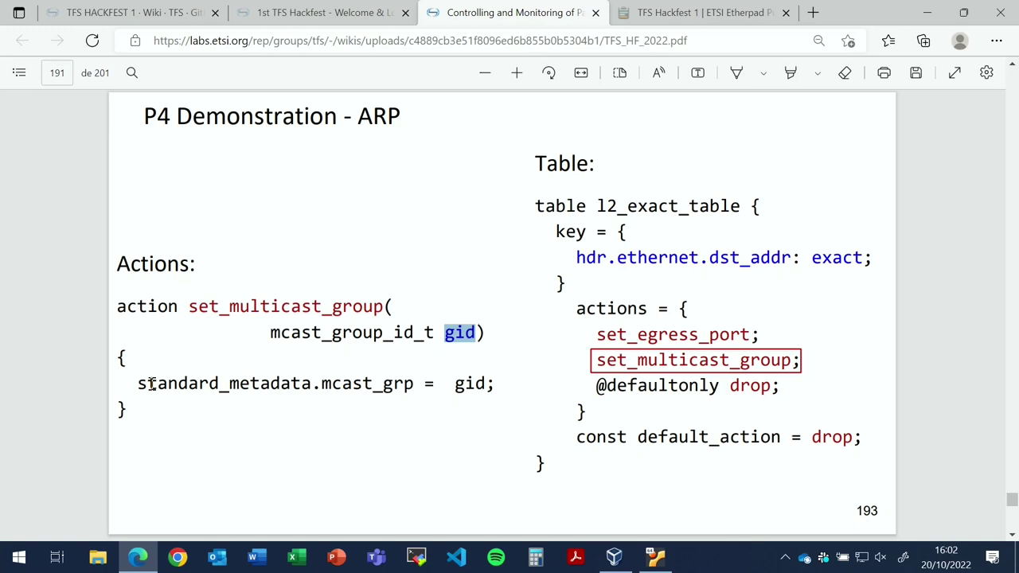
left_click_drag(414, 384, 147, 386)
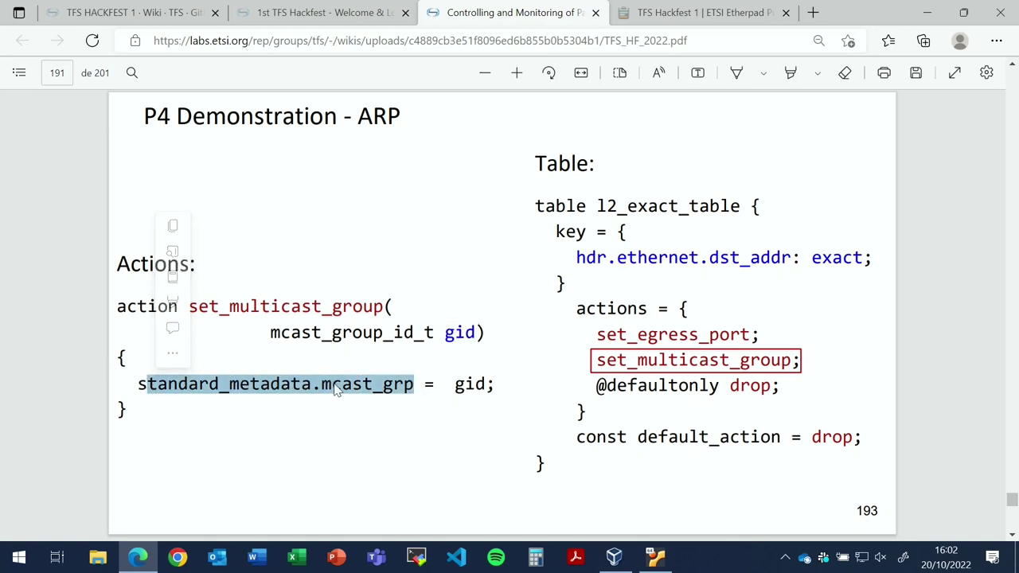
left_click(473, 373)
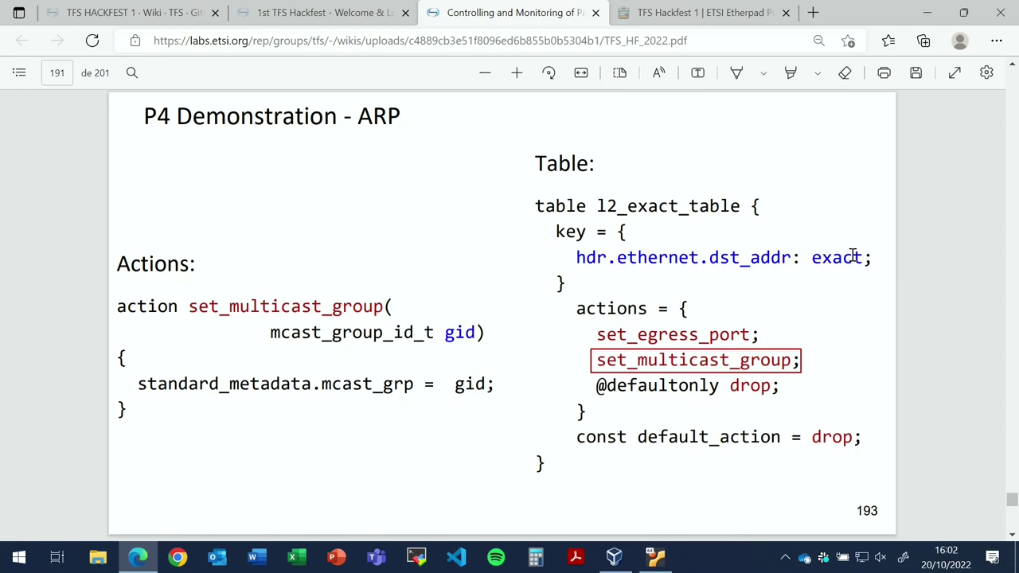
key("Page_Down")
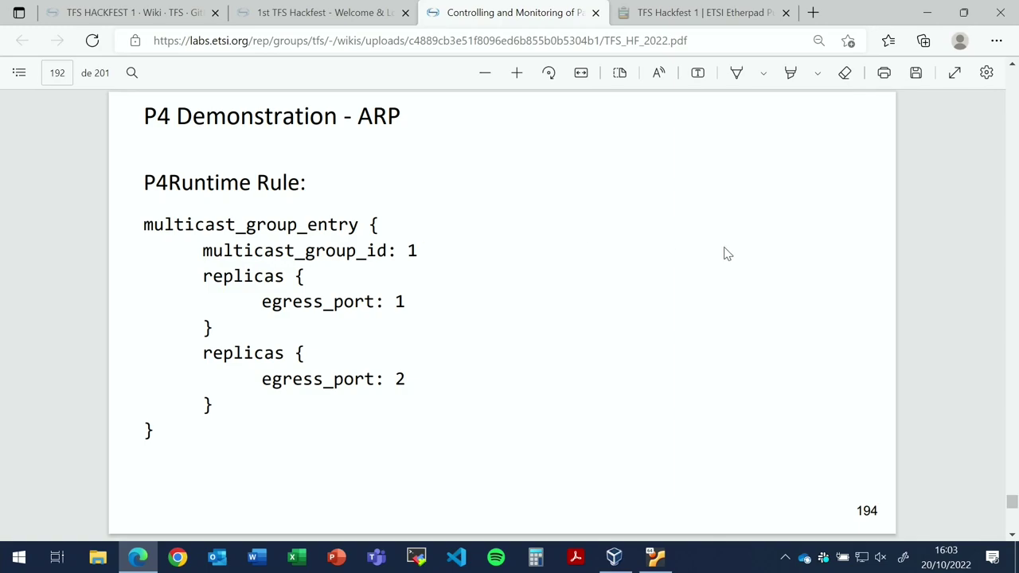
- Revisit the ARP actions and table slide, then move on to the Conclusion slide on page 193
key("Left")
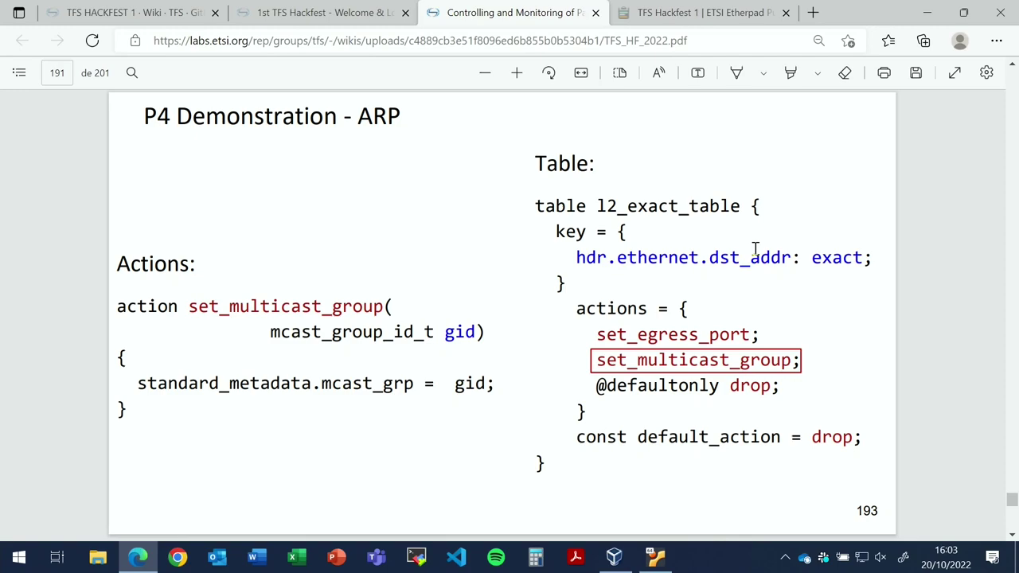
scroll(755, 249, "down", 1)
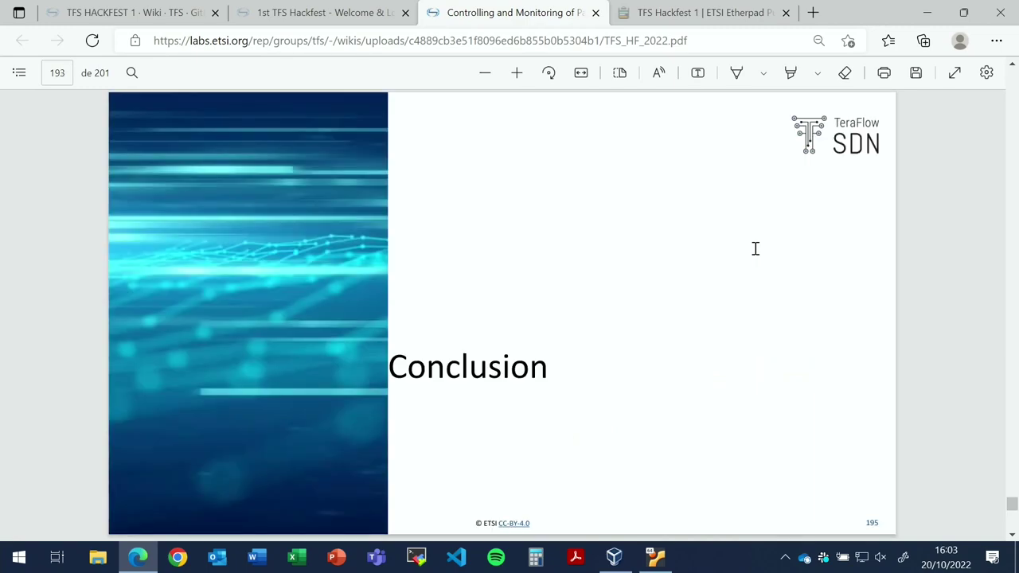